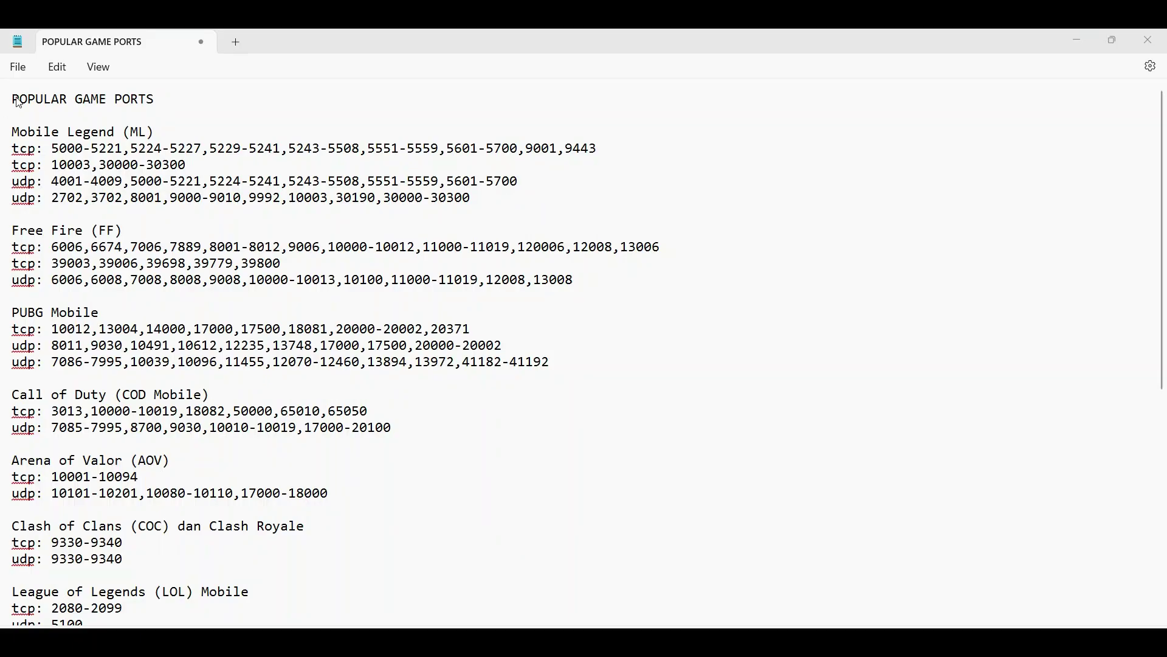
# - Review the TCP and UDP port entries for each game in the popular game ports list, from Mobile Legend to Point Blank Mobile
pyautogui.moveTo(14, 99); pyautogui.dragTo(156, 100)
pyautogui.click(49, 99)
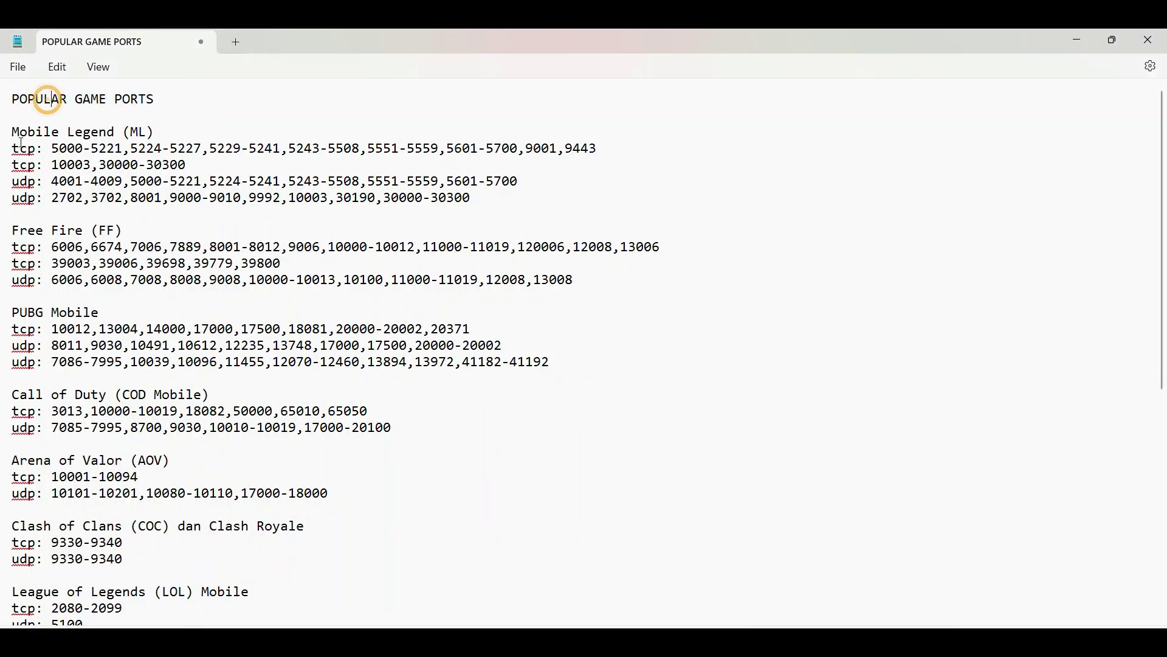
pyautogui.moveTo(9, 134); pyautogui.dragTo(165, 134)
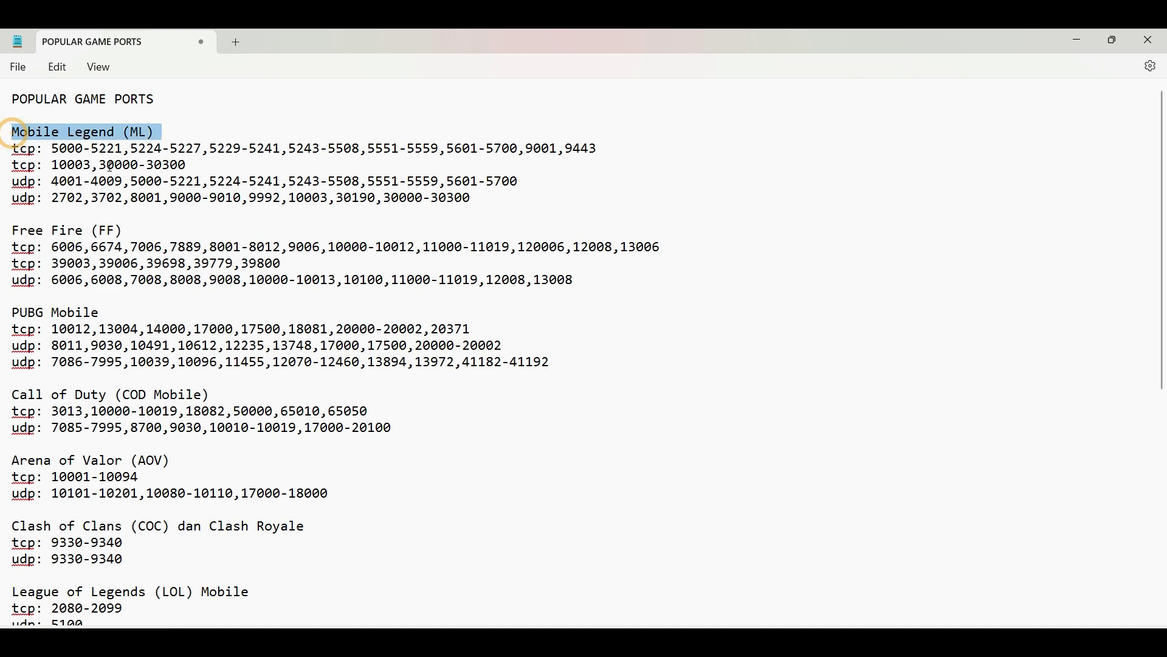
pyautogui.moveTo(9, 149); pyautogui.dragTo(390, 197)
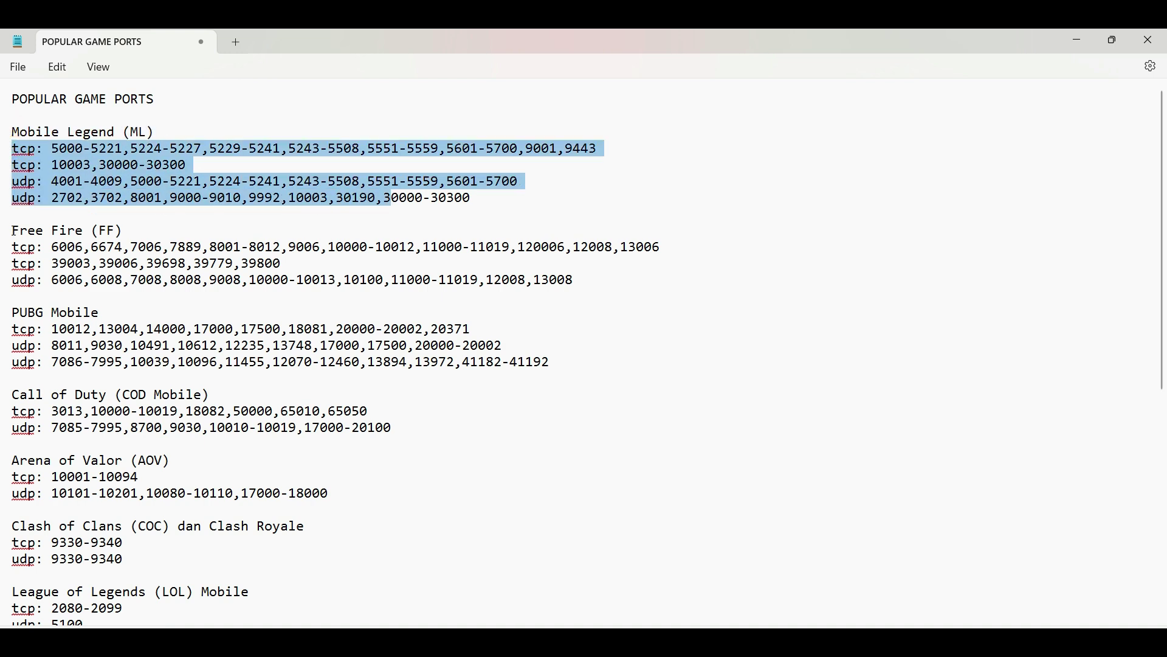
pyautogui.moveTo(13, 231); pyautogui.dragTo(146, 230)
pyautogui.scroll(-1, 3, 261)
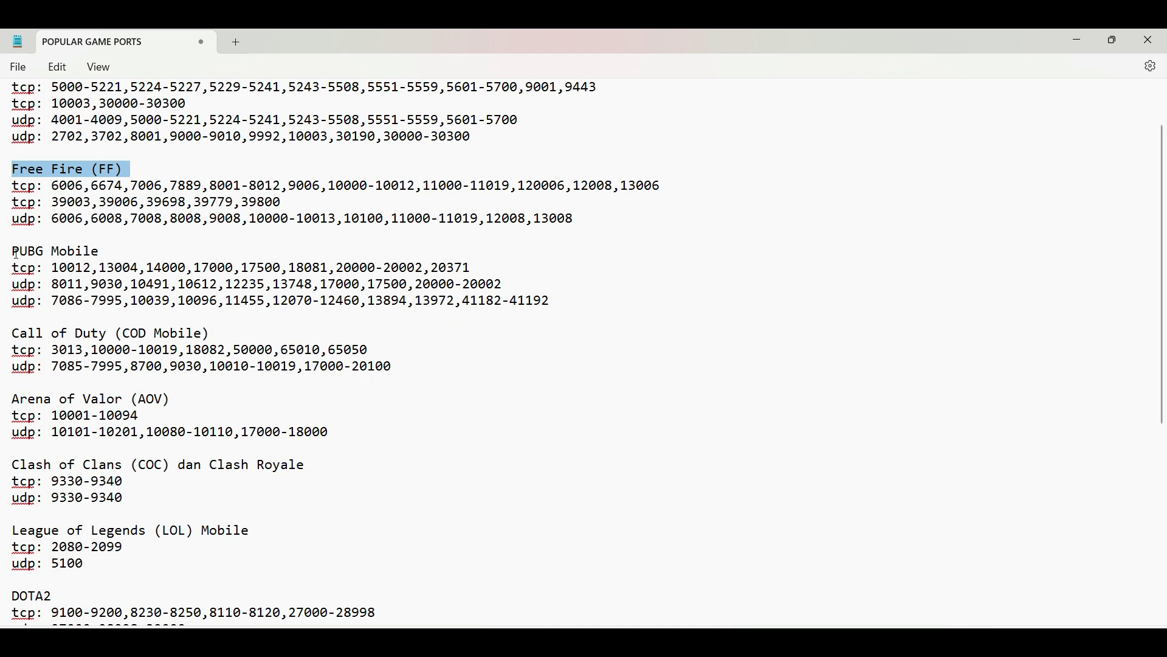
pyautogui.click(9, 251)
pyautogui.scroll(-2, 9, 253)
pyautogui.click(7, 233)
pyautogui.scroll(-1, 7, 255)
pyautogui.click(7, 255)
pyautogui.click(7, 321)
pyautogui.scroll(-1, 7, 321)
pyautogui.moveTo(14, 335); pyautogui.dragTo(65, 336)
pyautogui.click(8, 399)
pyautogui.click(7, 464)
pyautogui.scroll(-1, 7, 464)
pyautogui.click(18, 483)
pyautogui.hotkey('shift', 'End')
pyautogui.scroll(-2, 200, 494)
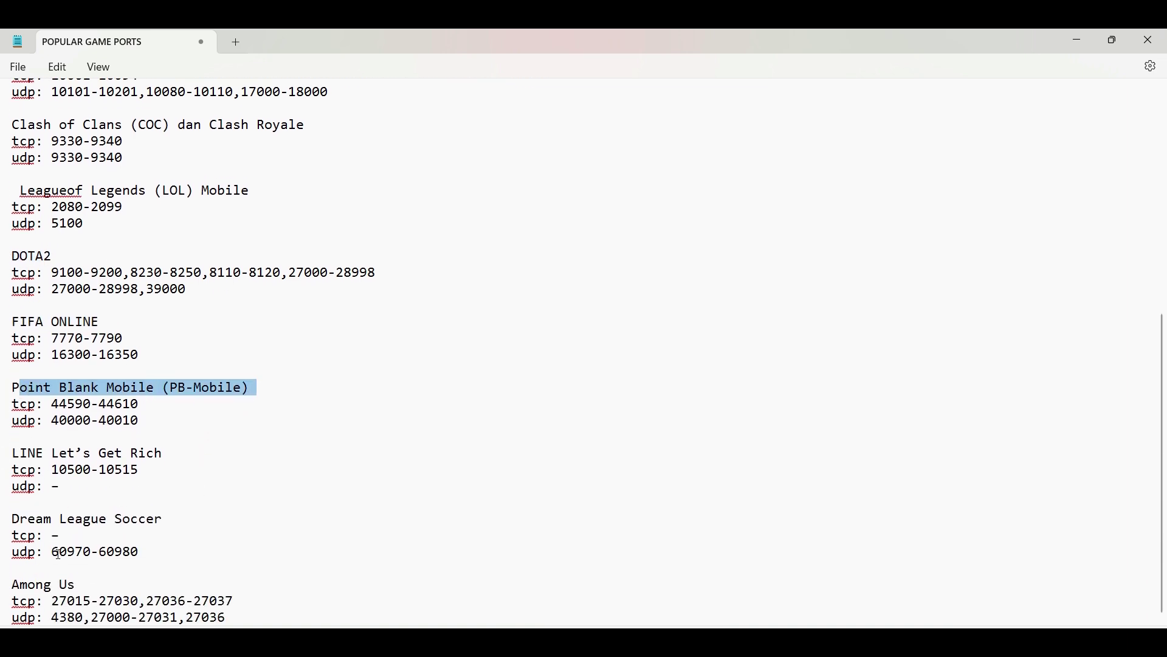
# - Go over the game port list again from its title through the Free Fire, PUBG Mobile and Call of Duty entries
pyautogui.hotkey('ctrl', 'Home')
pyautogui.hotkey('shift', 'Down')
pyautogui.hotkey('shift', 'Down')
pyautogui.hotkey('shift', 'Down')
pyautogui.hotkey('shift', 'Down')
pyautogui.hotkey('shift', 'Down')
pyautogui.hotkey('shift', 'Down')
pyautogui.hotkey('shift', 'Down')
pyautogui.hotkey('shift', 'Down')
pyautogui.click(391, 408)
pyautogui.scroll(-2, 169, 366)
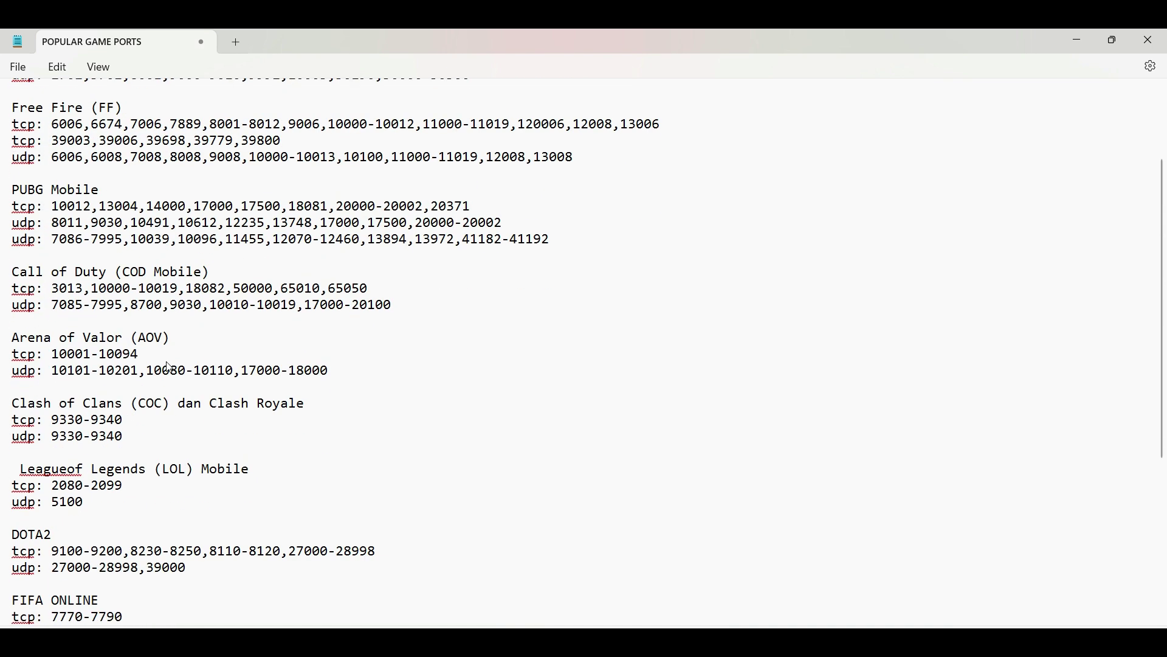
# - Remove the stray space in front of the League of Legends (LOL) Mobile heading
pyautogui.scroll(2, 45, 269)
pyautogui.scroll(-3, 56, 274)
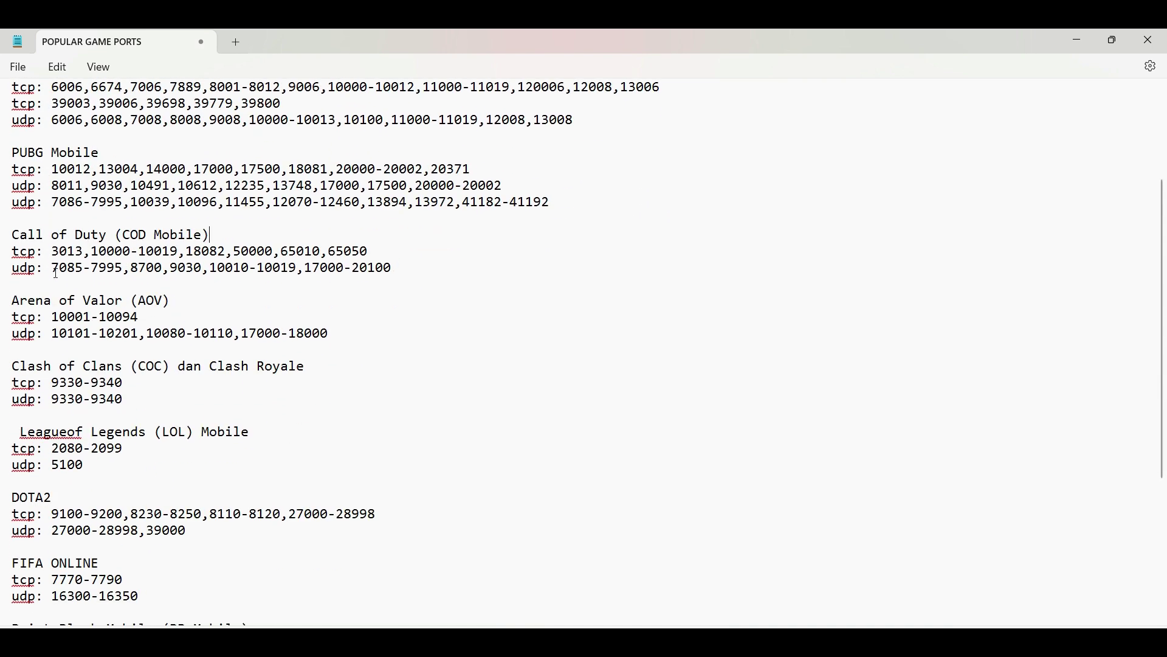
pyautogui.click(22, 433)
pyautogui.press('BackSpace')
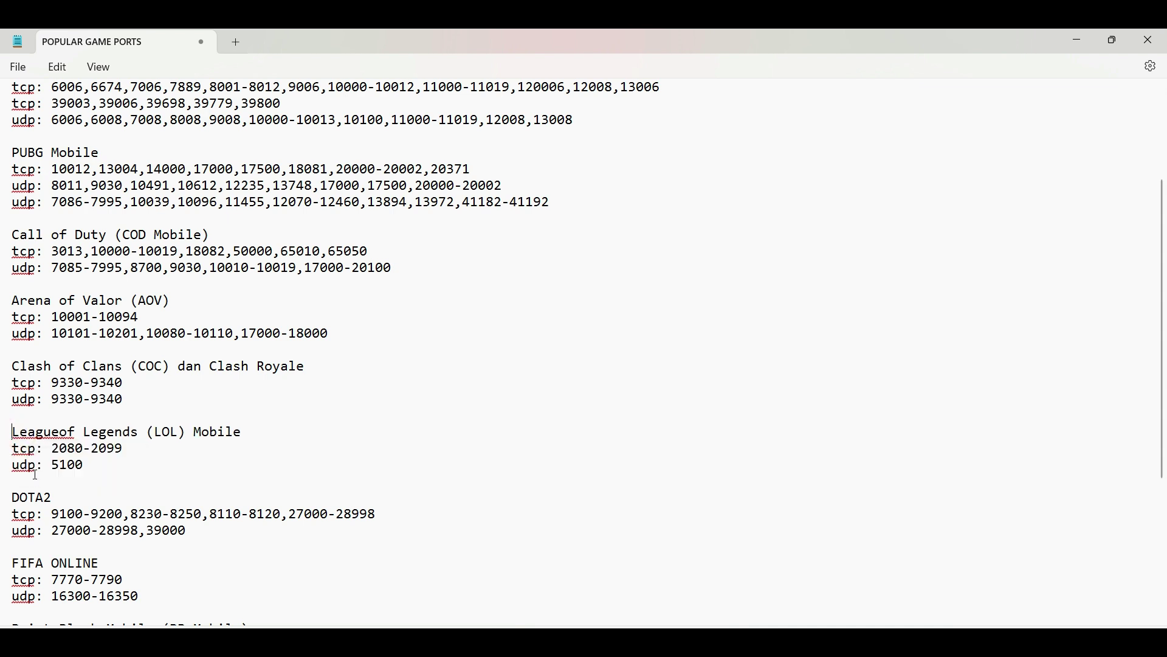
pyautogui.moveTo(56, 439); pyautogui.dragTo(242, 436)
pyautogui.scroll(1, 242, 435)
pyautogui.tripleClick(225, 260)
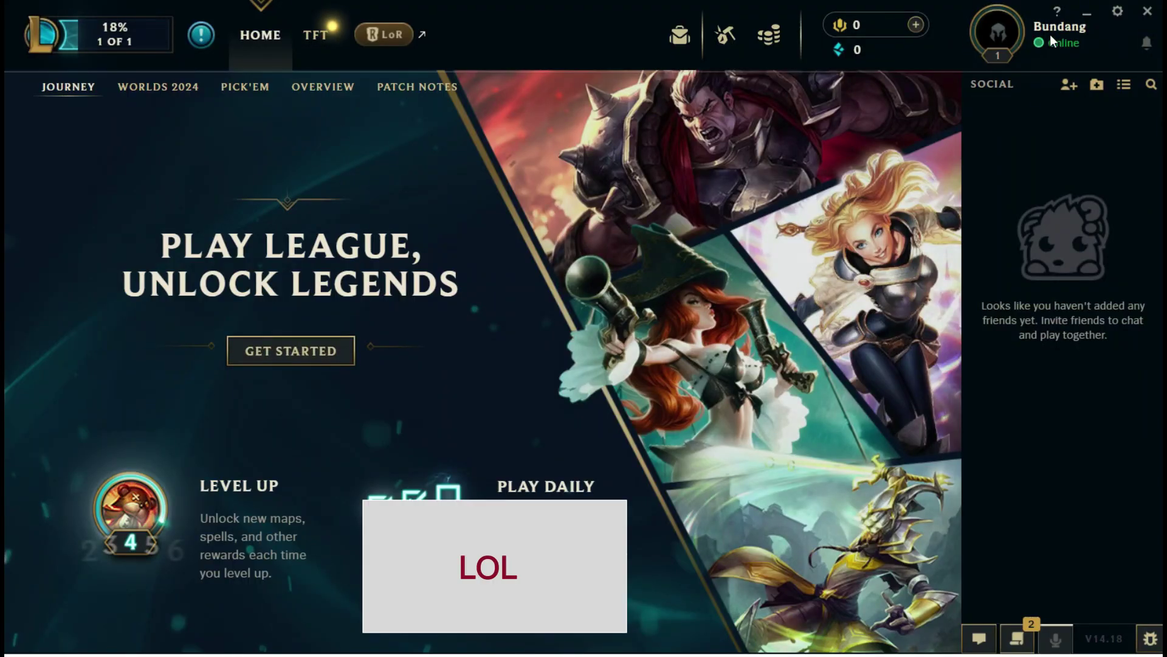
pyautogui.click(275, 351)
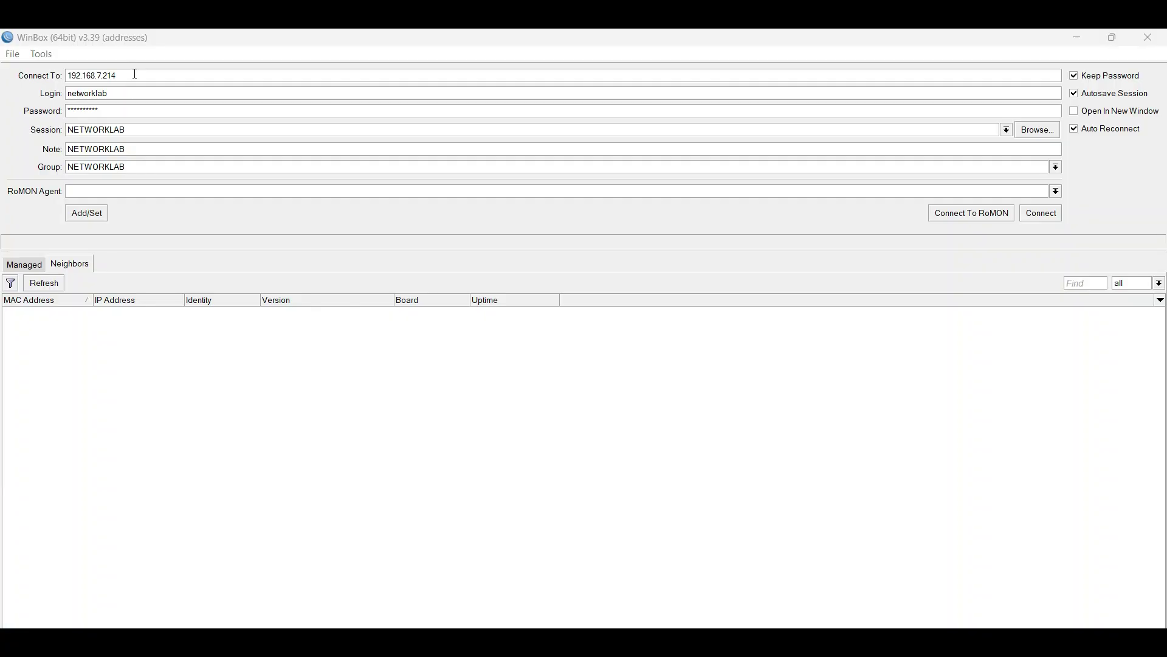
# - Connect to the router at 192.168.7.214 in WinBox with the saved NETWORKLAB session and select the ether3-WAN2 interface
pyautogui.click(131, 75)
pyautogui.click(1040, 214)
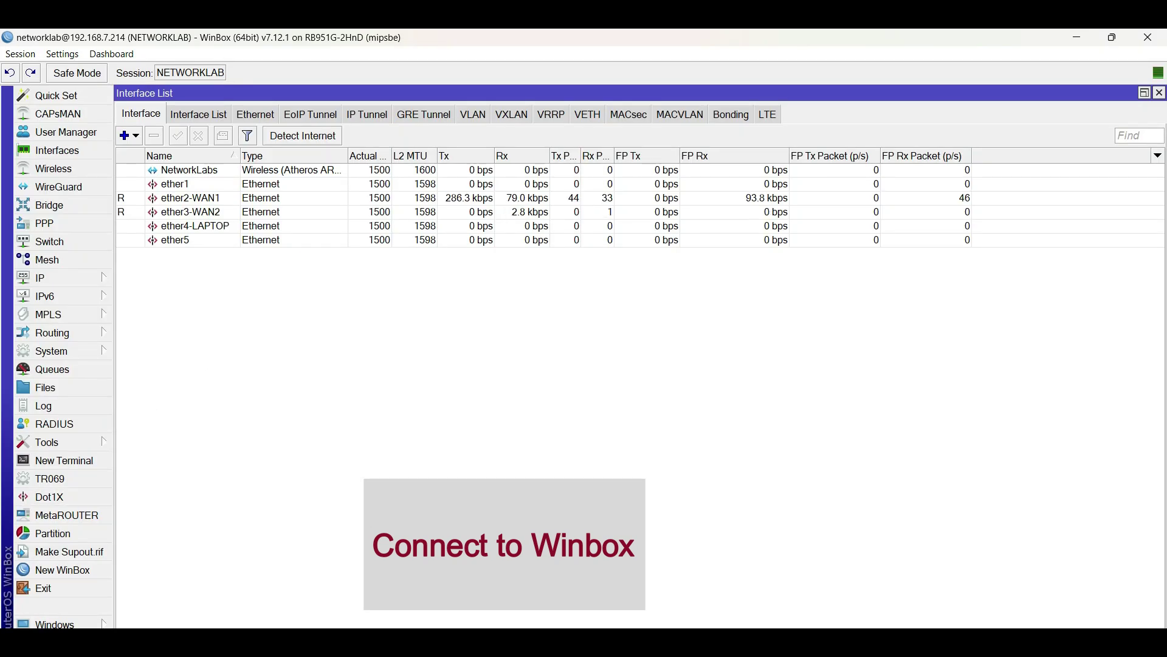
pyautogui.click(432, 212)
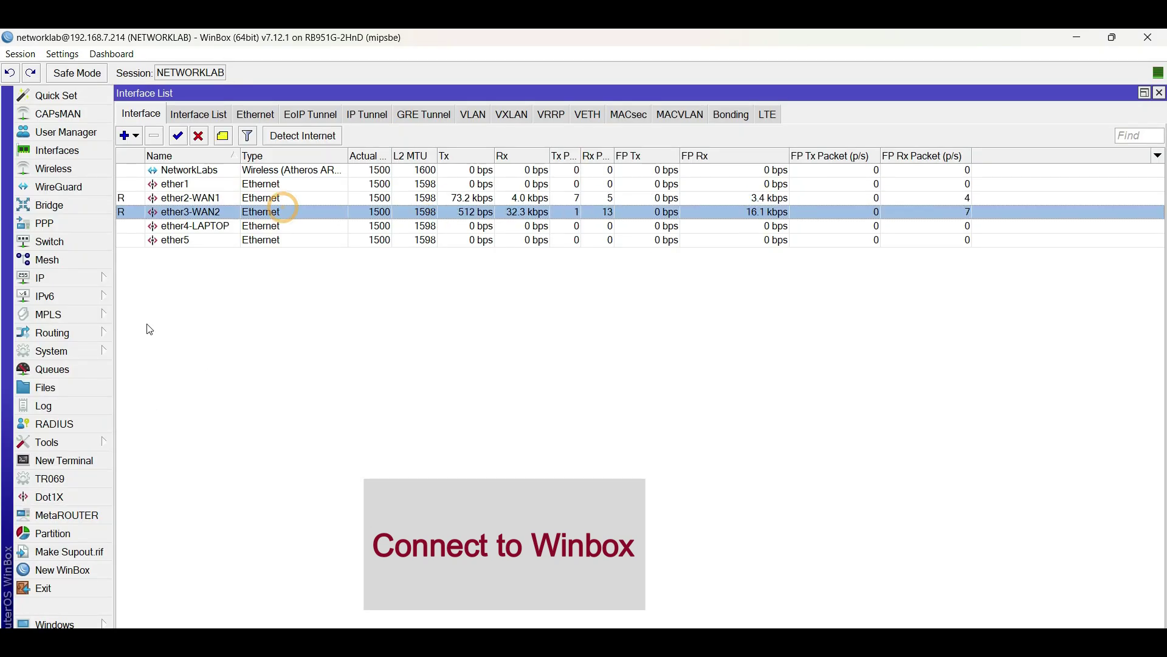
# - Ping 8.8.8.8 from the router to test its internet connection
pyautogui.click(81, 442)
pyautogui.click(153, 440)
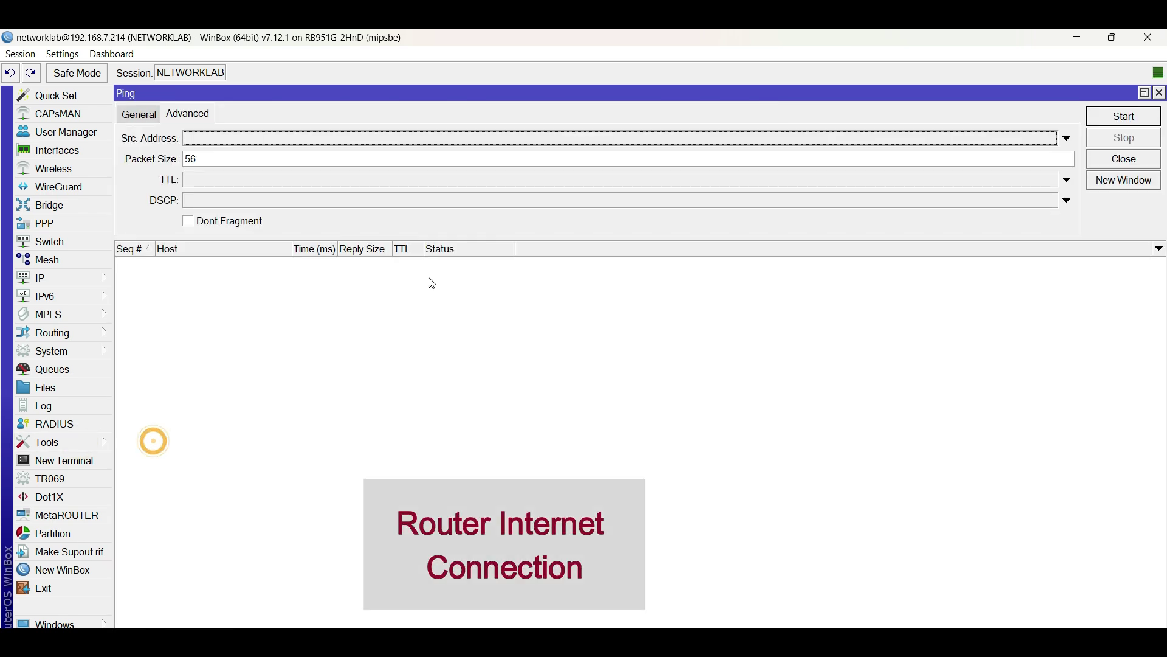
pyautogui.click(139, 114)
pyautogui.write('8.8.8.8')
pyautogui.press('Return')
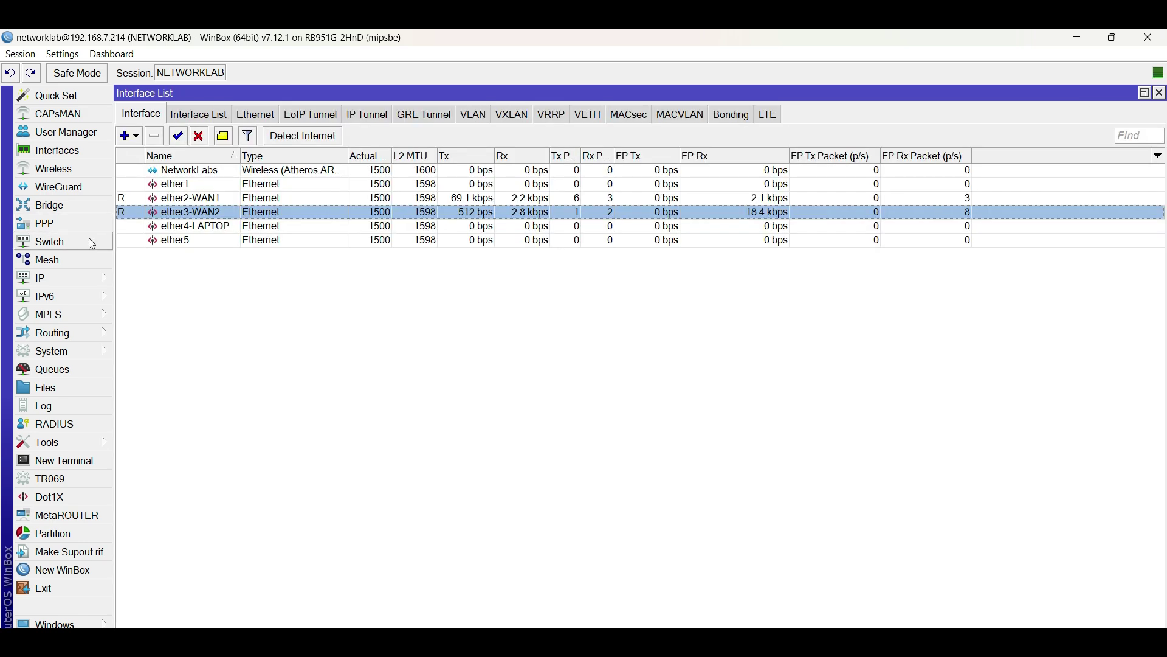
# - Create a new bridge interface named bridge-LAN
pyautogui.click(74, 209)
pyautogui.click(136, 115)
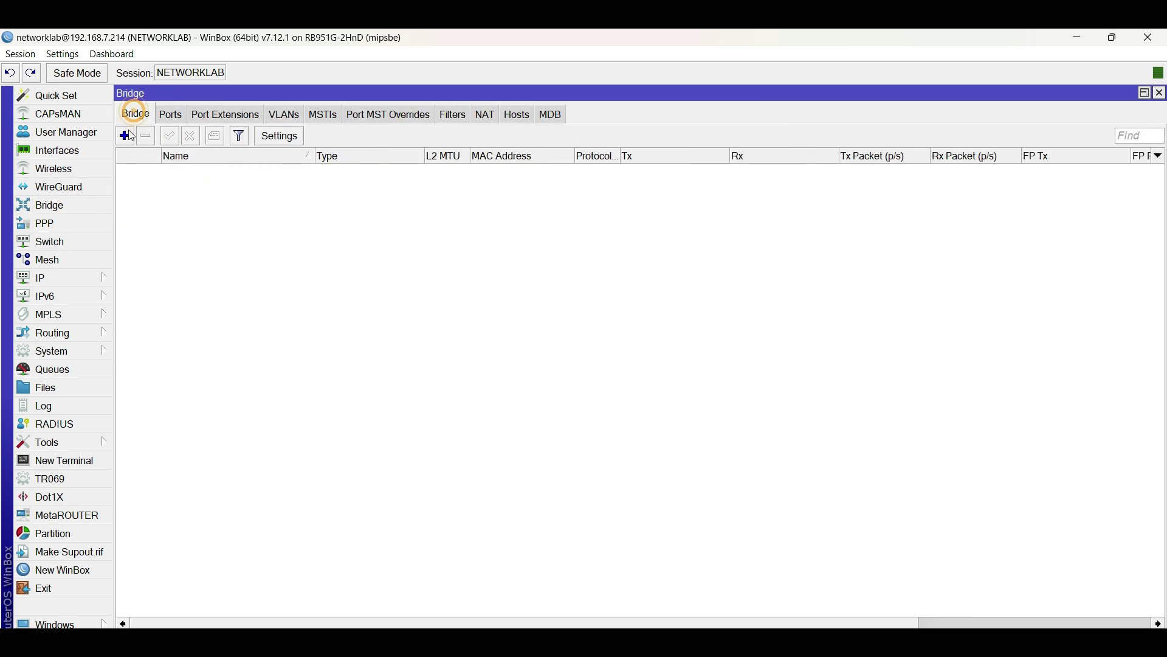
pyautogui.click(124, 135)
pyautogui.click(353, 207)
pyautogui.press('BackSpace')
pyautogui.write('-LAN')
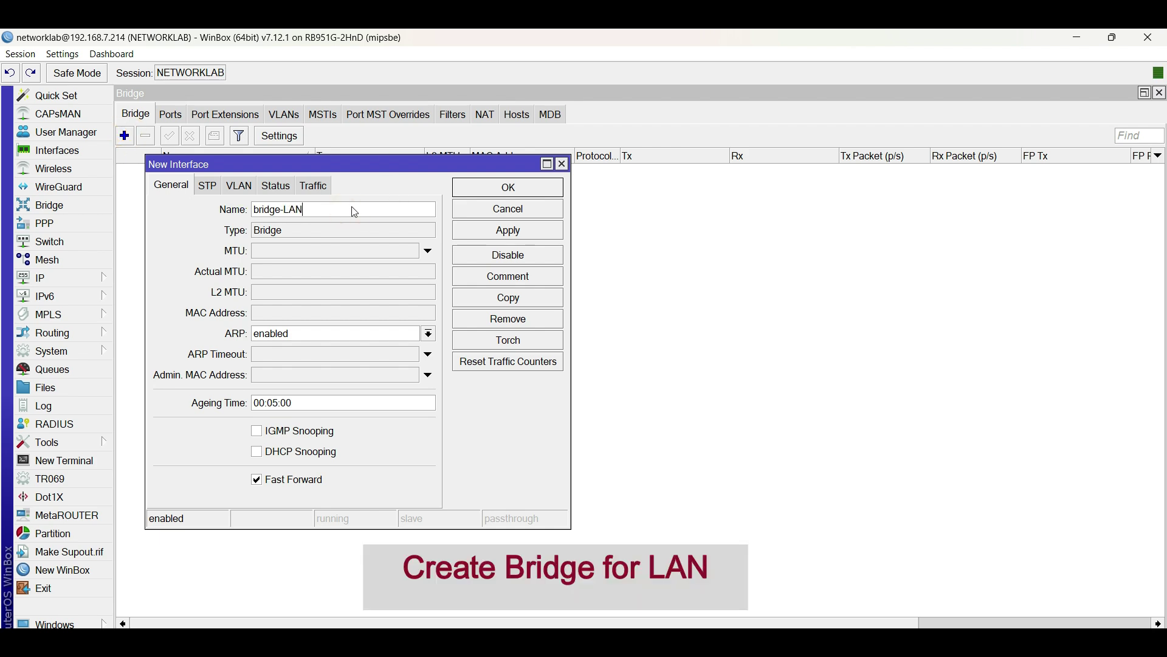
pyautogui.press('Return')
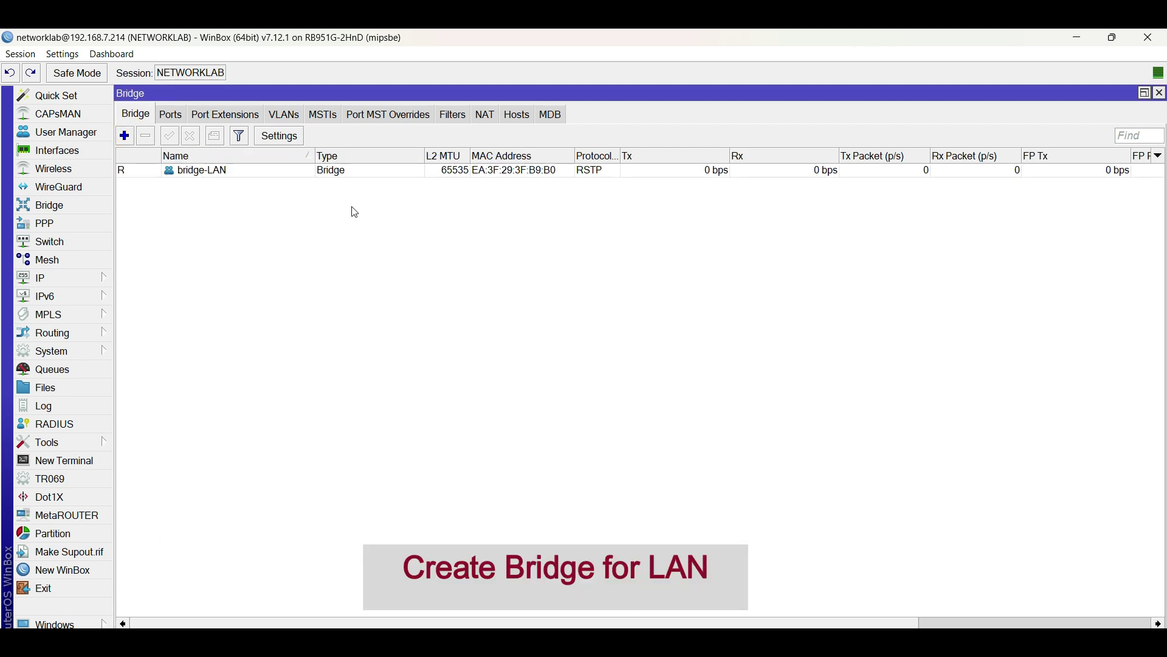
# - Add the IP address 192.168.2.1/24 to the bridge-LAN interface
pyautogui.click(67, 277)
pyautogui.click(146, 202)
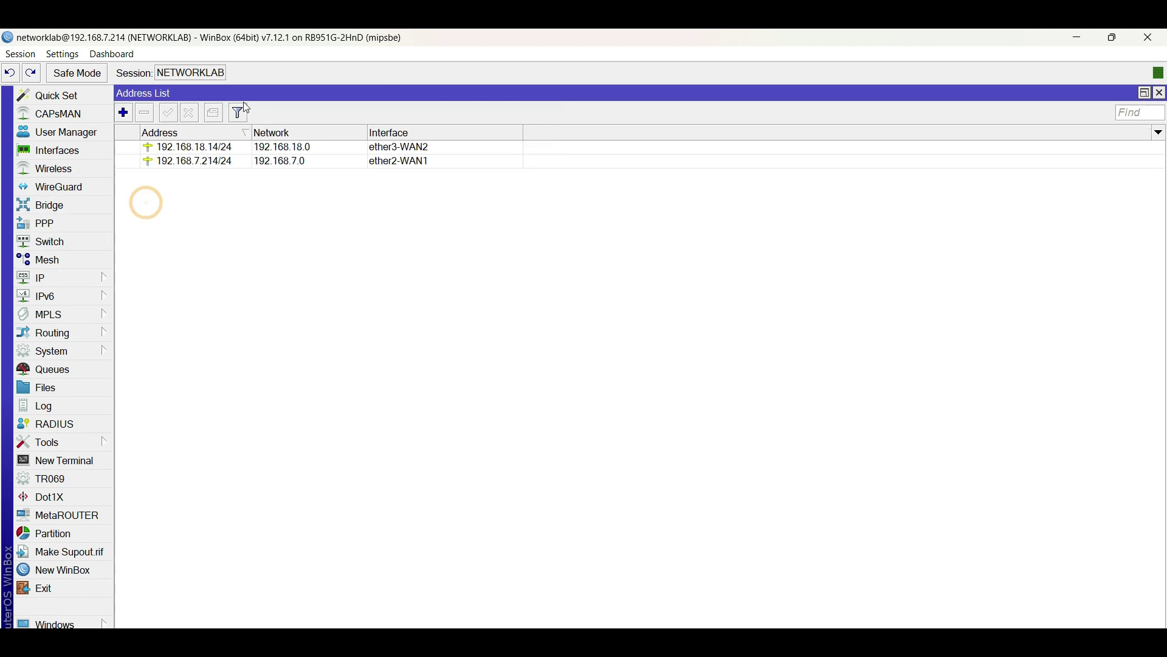
pyautogui.click(123, 113)
pyautogui.write('192.168.')
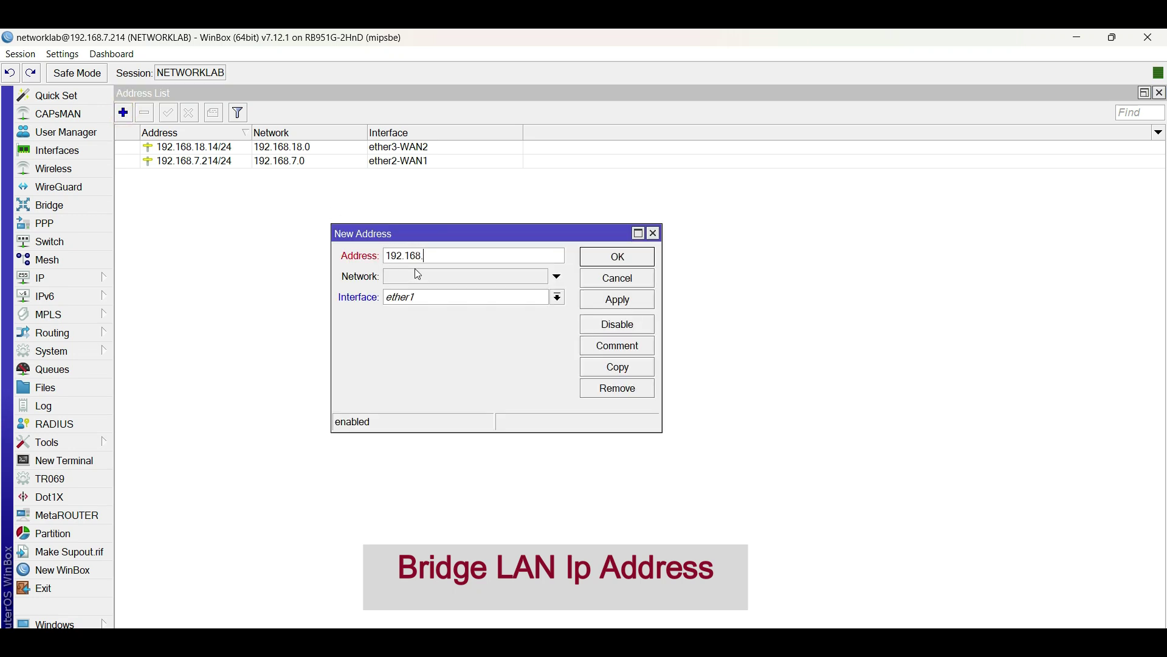
pyautogui.write('2.1/24')
pyautogui.click(450, 297)
pyautogui.click(422, 328)
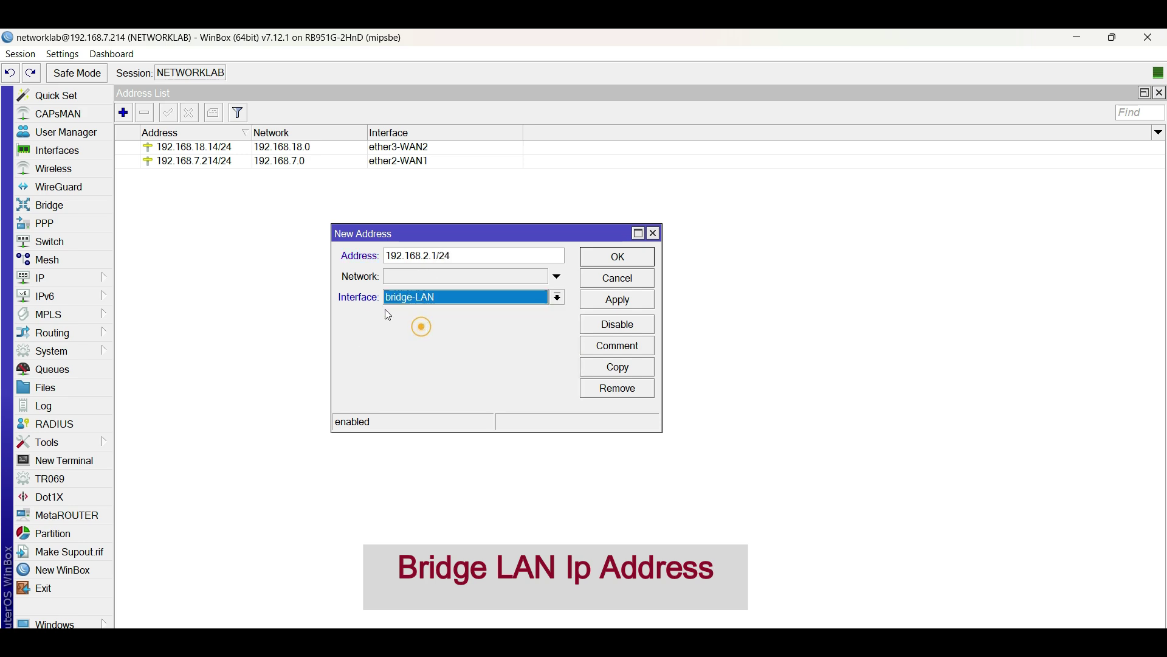
pyautogui.click(618, 299)
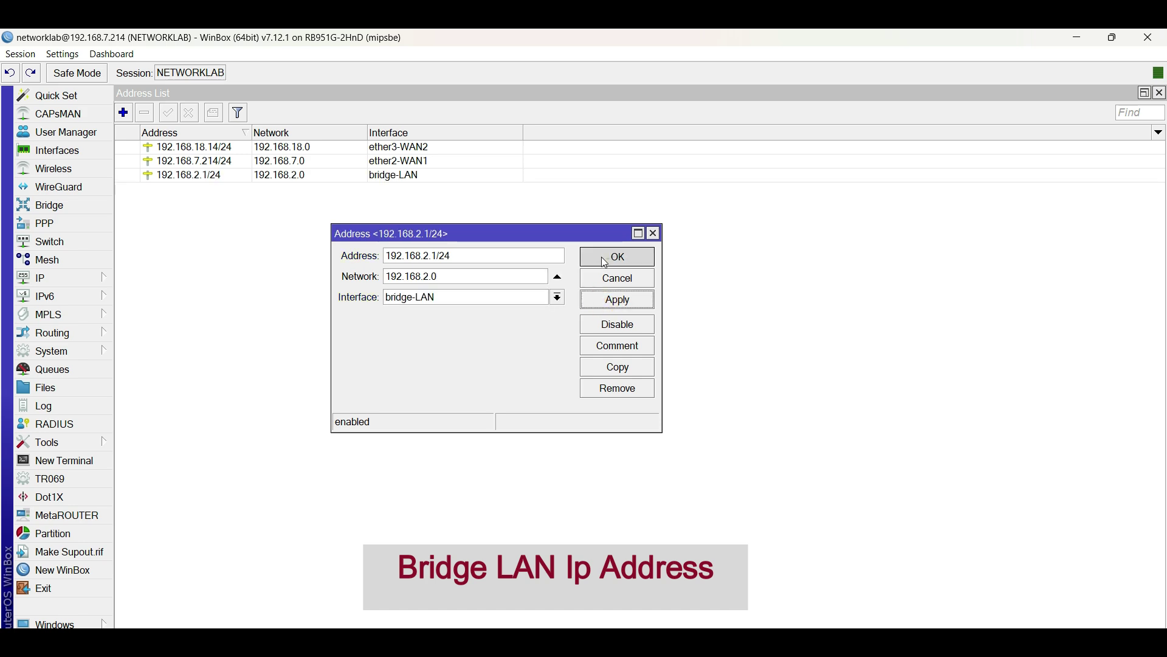
pyautogui.click(617, 256)
pyautogui.click(342, 177)
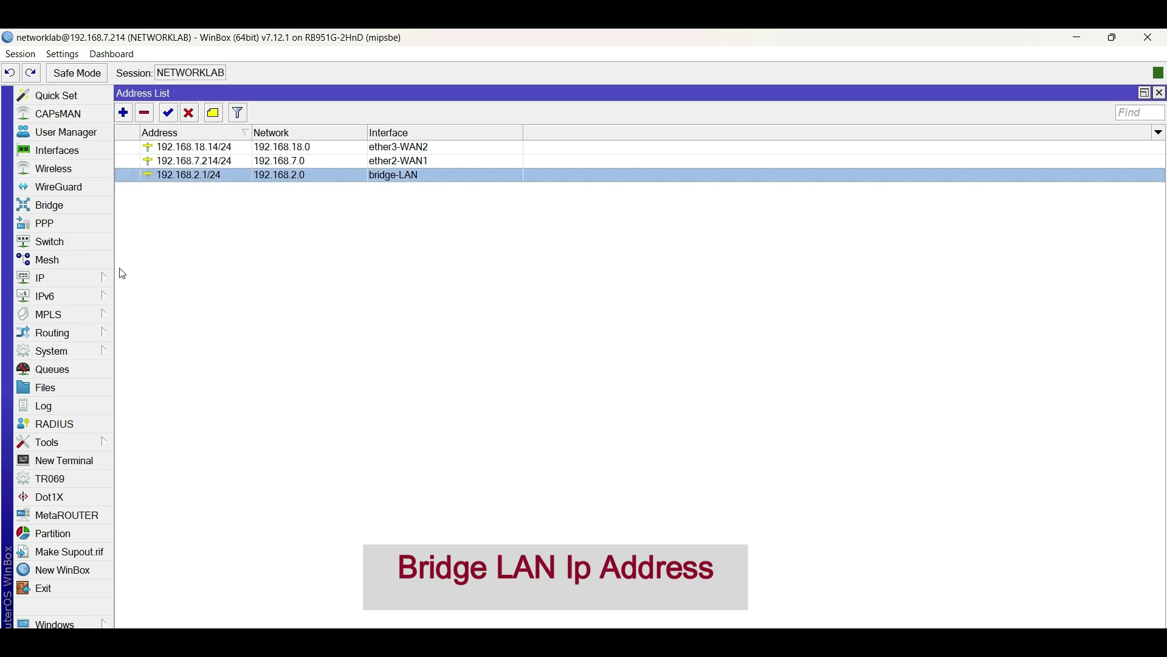
# - Run DHCP Setup on the bridge-LAN interface, accepting the proposed default settings through to completion
pyautogui.click(80, 280)
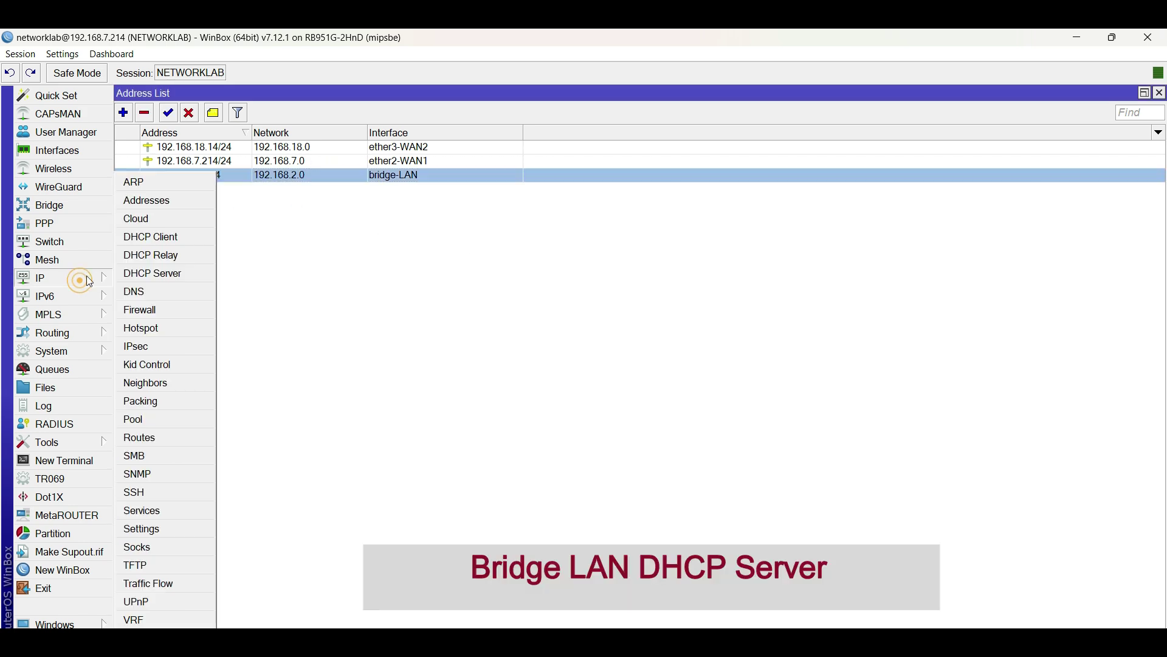
pyautogui.click(171, 278)
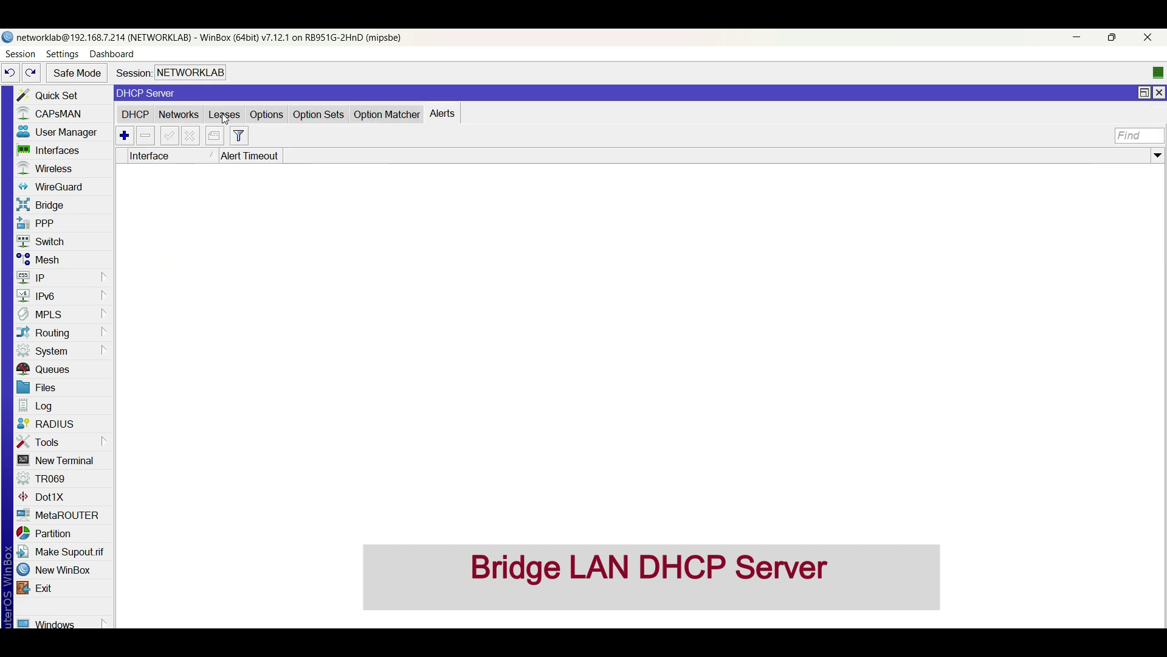
pyautogui.click(134, 117)
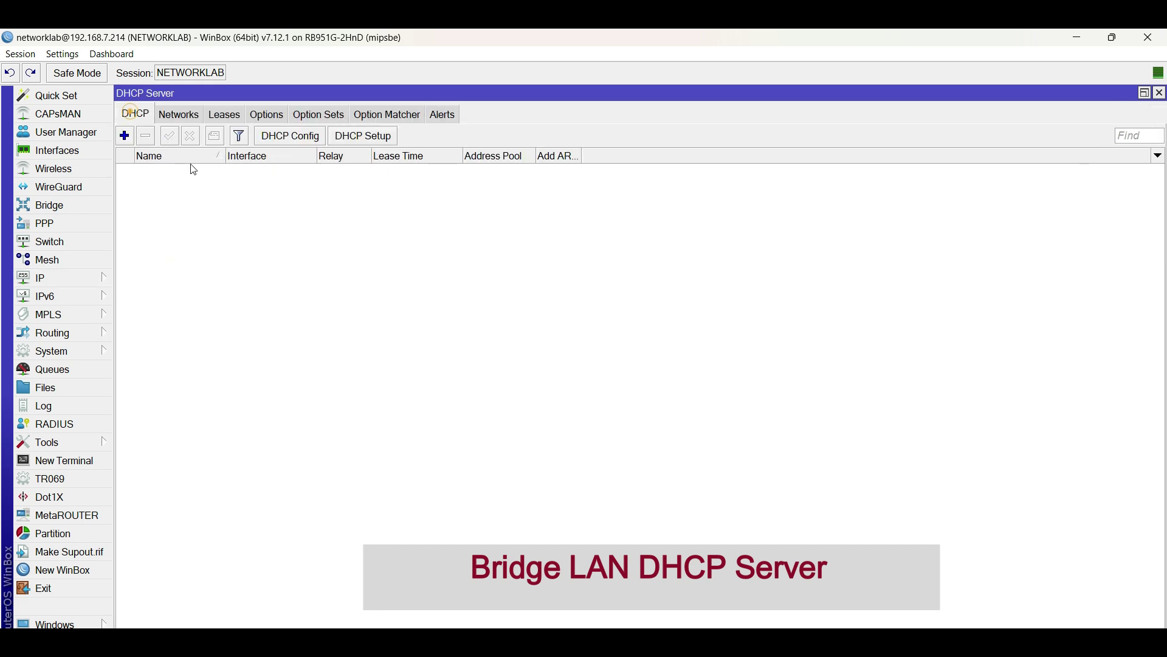
pyautogui.click(363, 136)
pyautogui.click(381, 243)
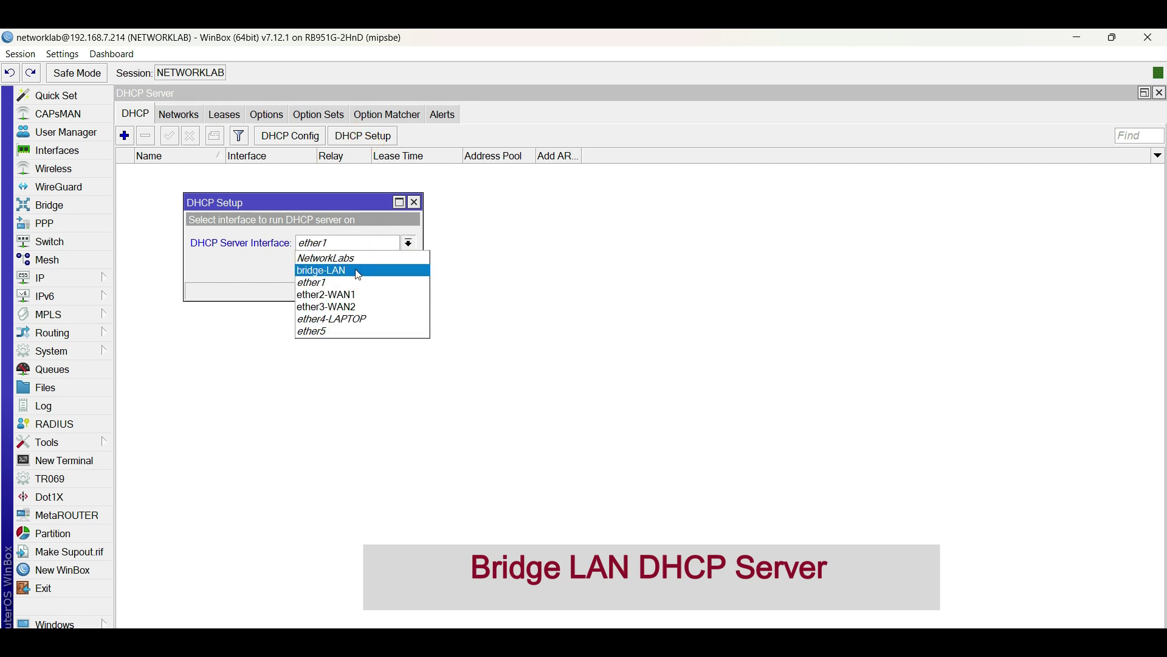
pyautogui.click(355, 269)
pyautogui.click(359, 269)
pyautogui.click(358, 272)
pyautogui.click(357, 272)
pyautogui.click(357, 274)
pyautogui.click(356, 275)
pyautogui.click(355, 274)
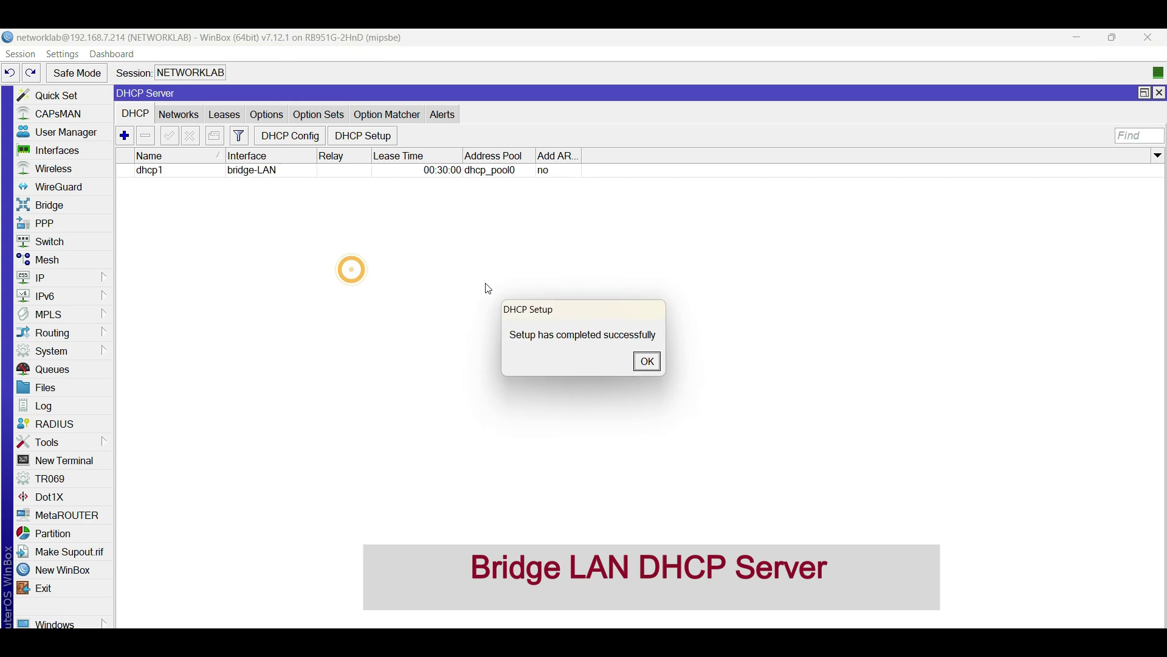
pyautogui.click(649, 361)
pyautogui.click(279, 171)
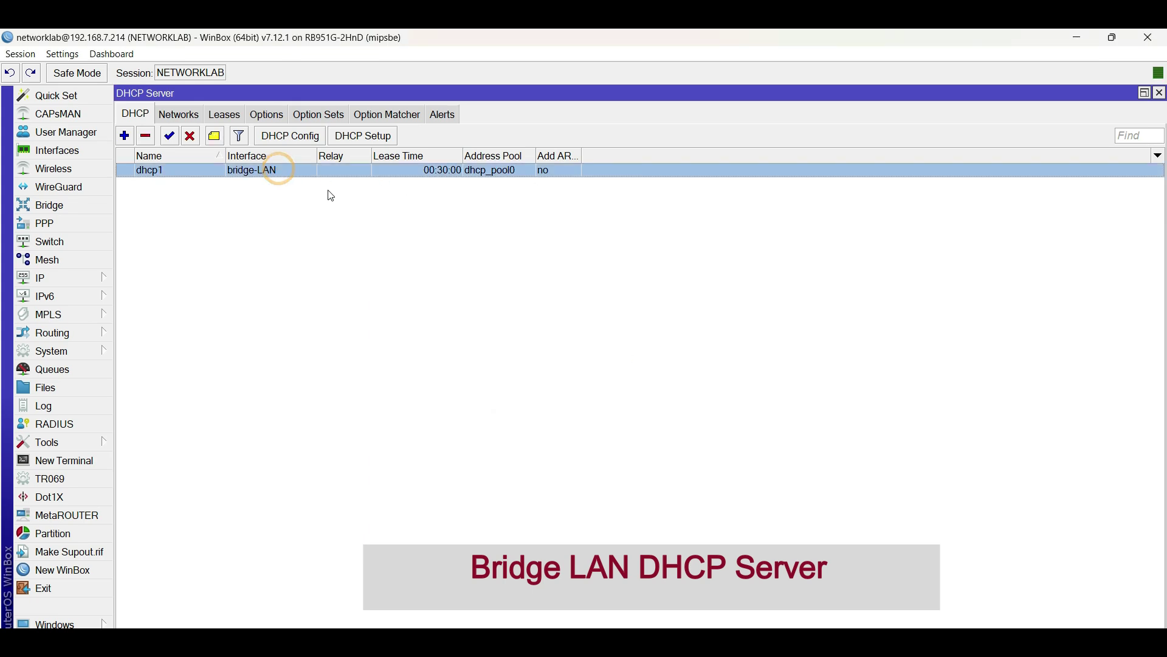
# - Delete the firewall's existing masquerade NAT rule for source 192.168.3.0/24 going out ether3-WAN2
pyautogui.click(85, 281)
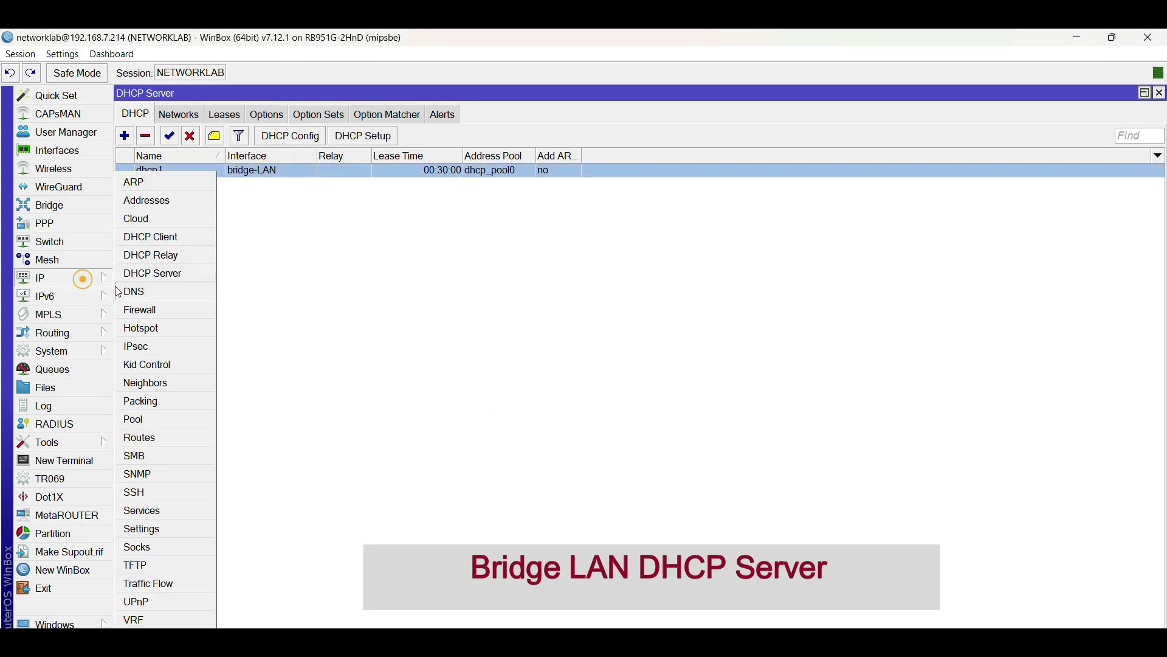
pyautogui.click(146, 309)
pyautogui.click(190, 116)
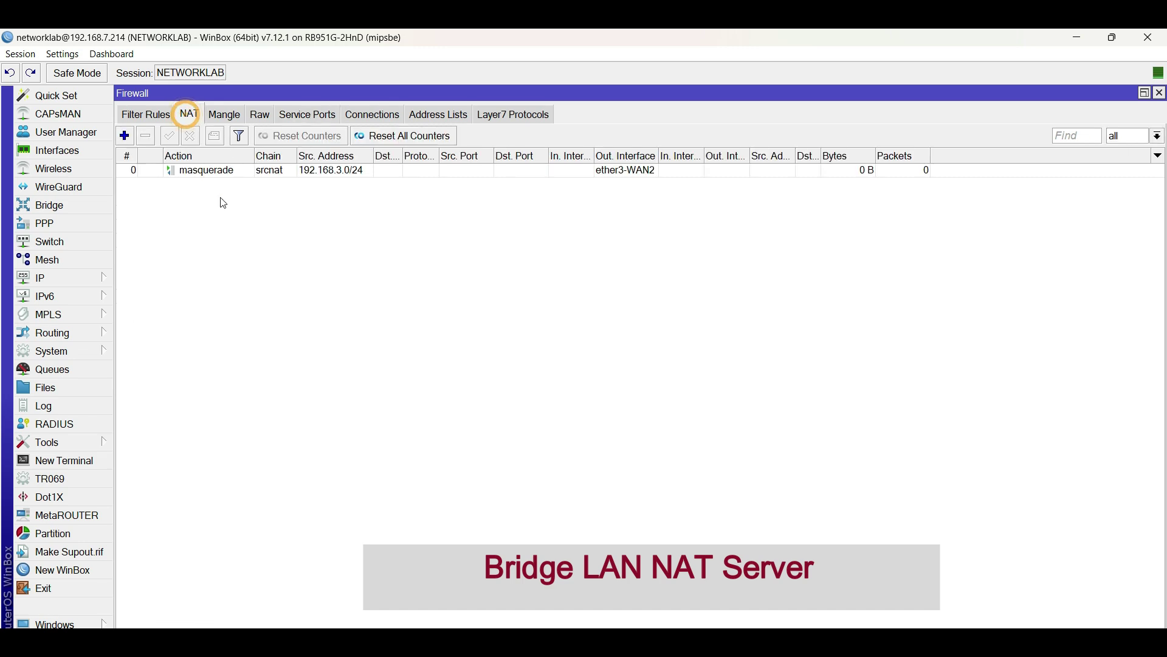
pyautogui.click(221, 175)
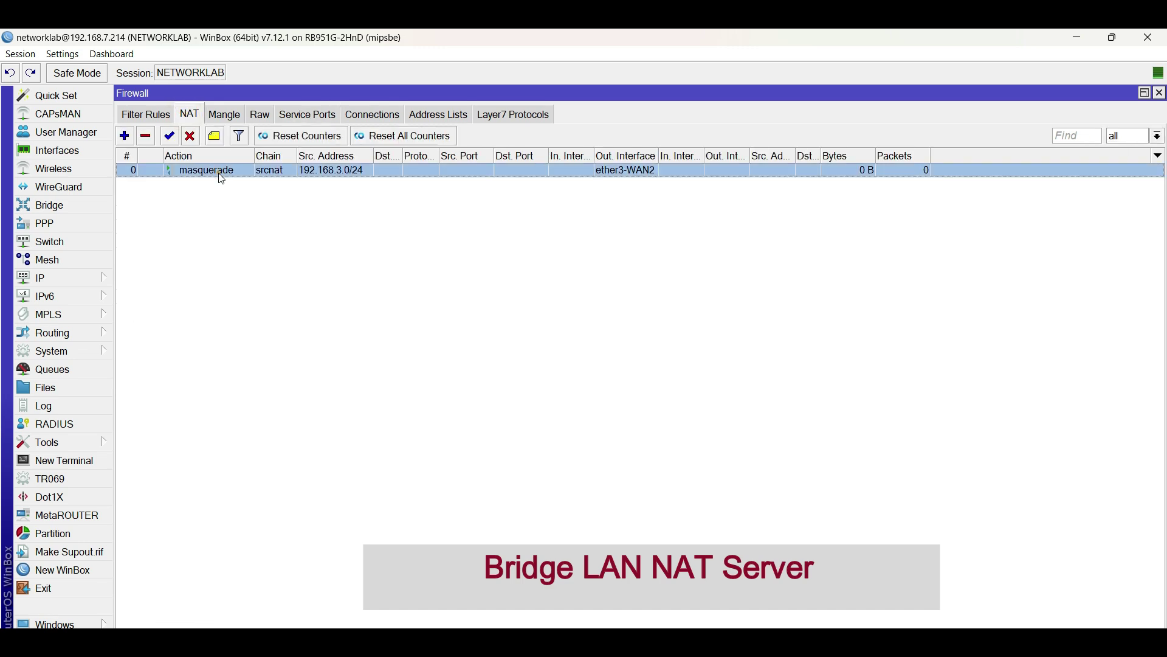
pyautogui.click(147, 137)
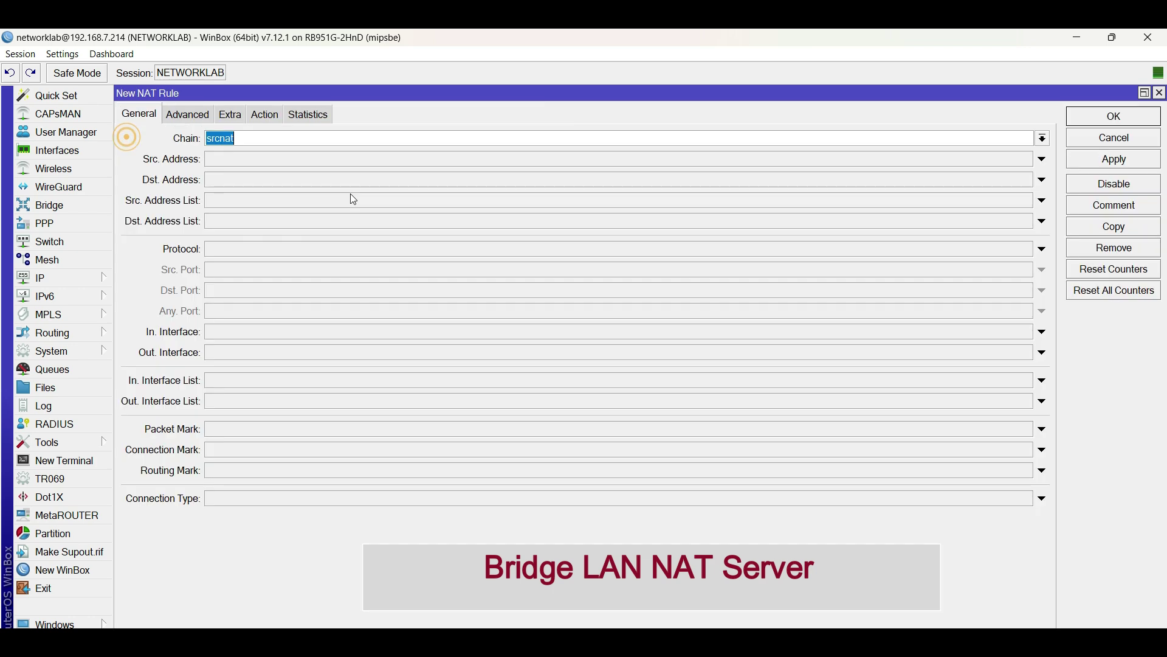
# - Set the new srcnat rule's source address to 192.168.2.0/24, checking the bridge-LAN network in the address list
pyautogui.click(124, 136)
pyautogui.click(254, 159)
pyautogui.write('19')
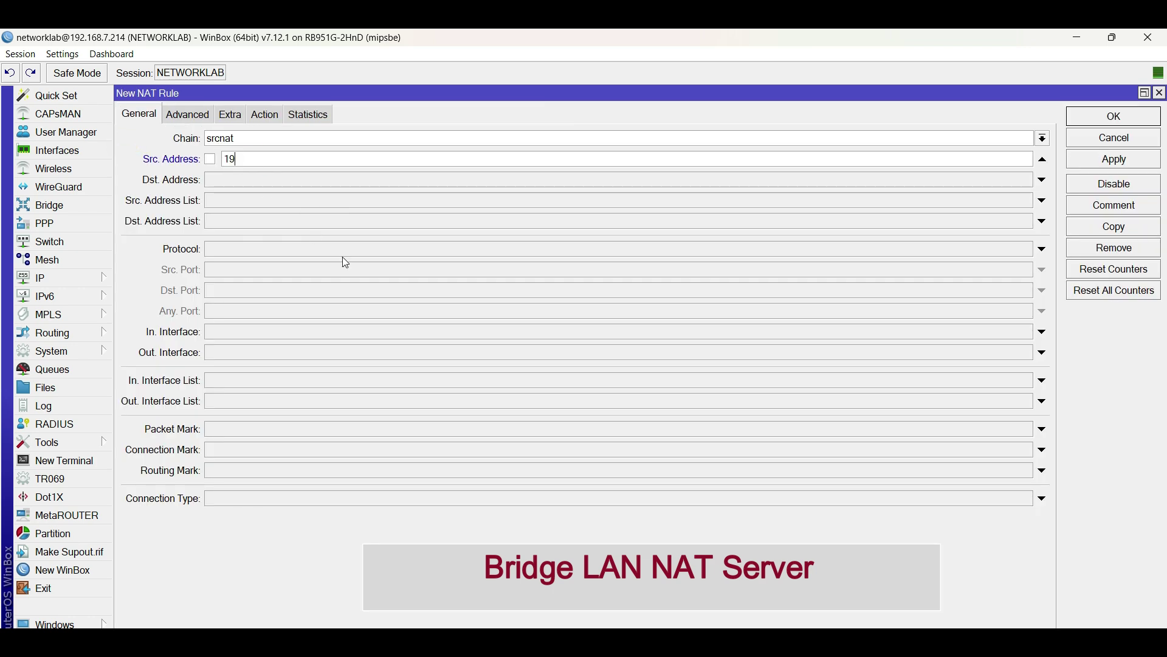
pyautogui.write('2.168.')
pyautogui.click(96, 275)
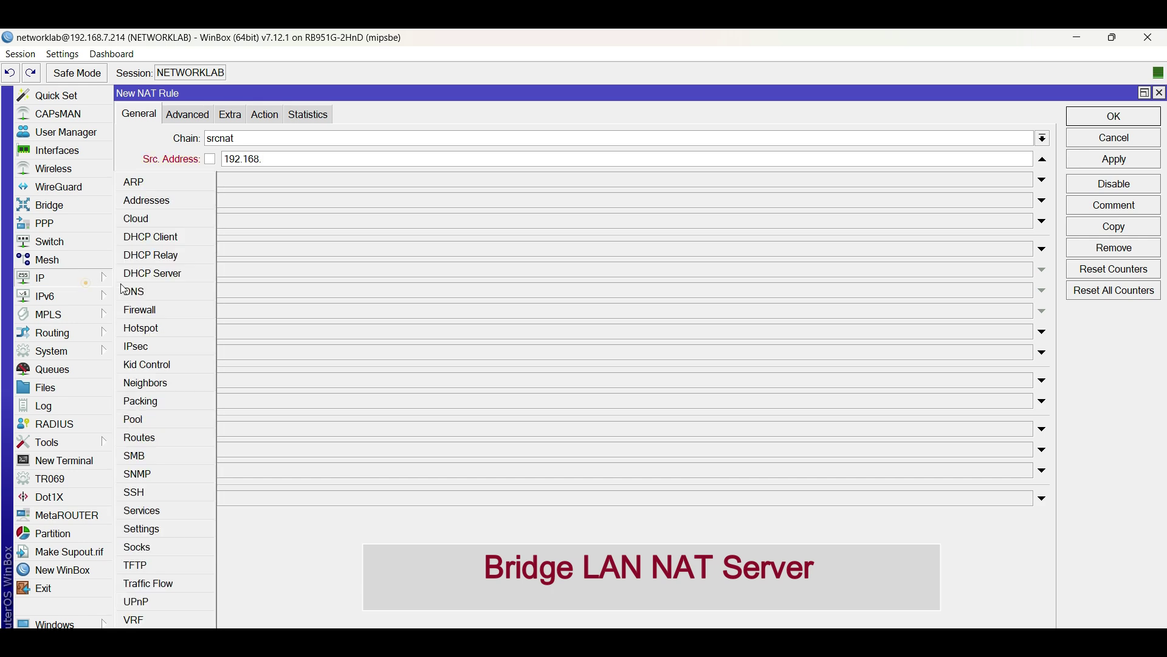
pyautogui.click(157, 203)
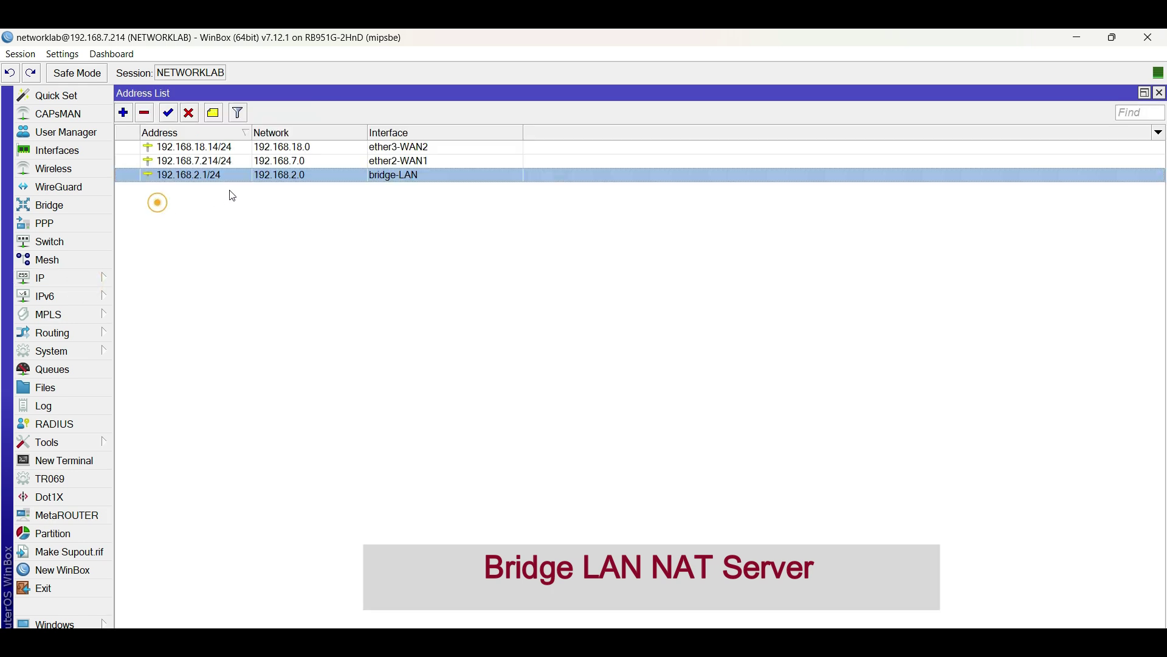
pyautogui.click(1161, 93)
pyautogui.click(363, 163)
pyautogui.write('2.168.2.0/24')
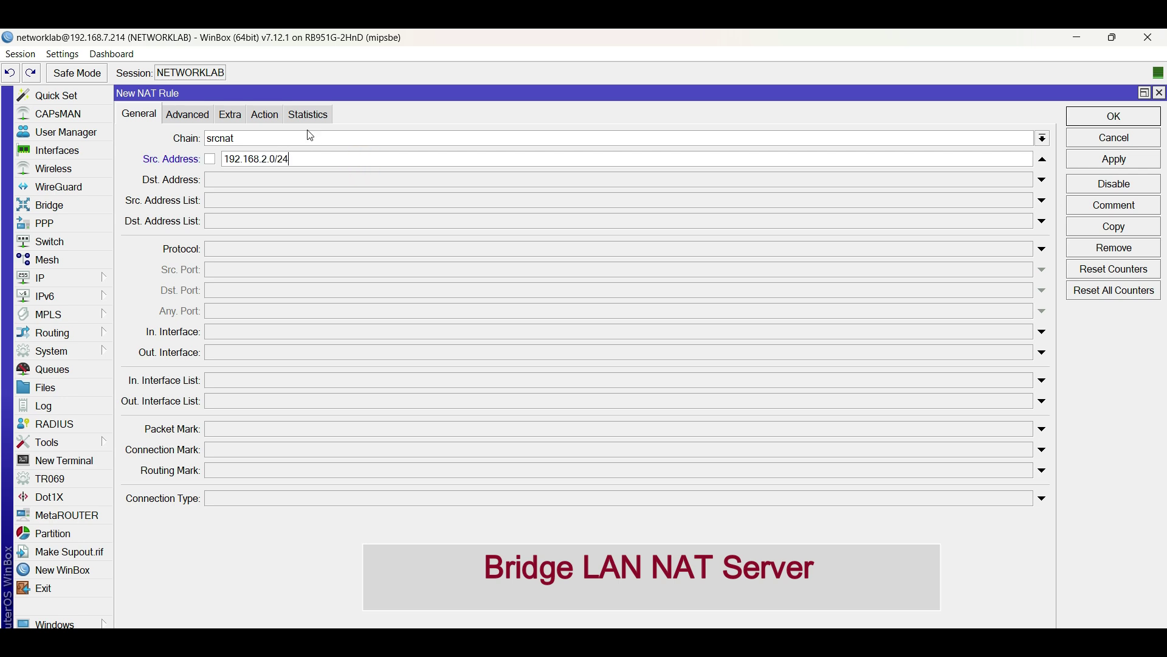
# - Set the new NAT rule's action to masquerade and save the rule
pyautogui.click(270, 115)
pyautogui.click(276, 135)
pyautogui.click(253, 235)
pyautogui.click(1069, 157)
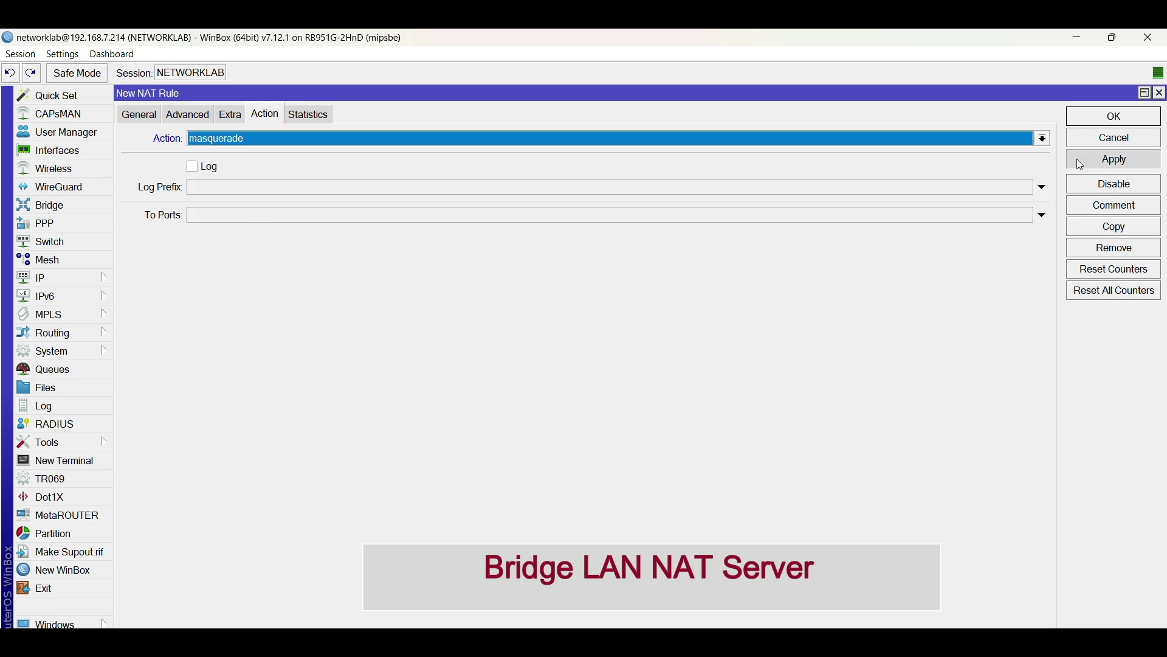
pyautogui.click(1088, 122)
pyautogui.click(326, 170)
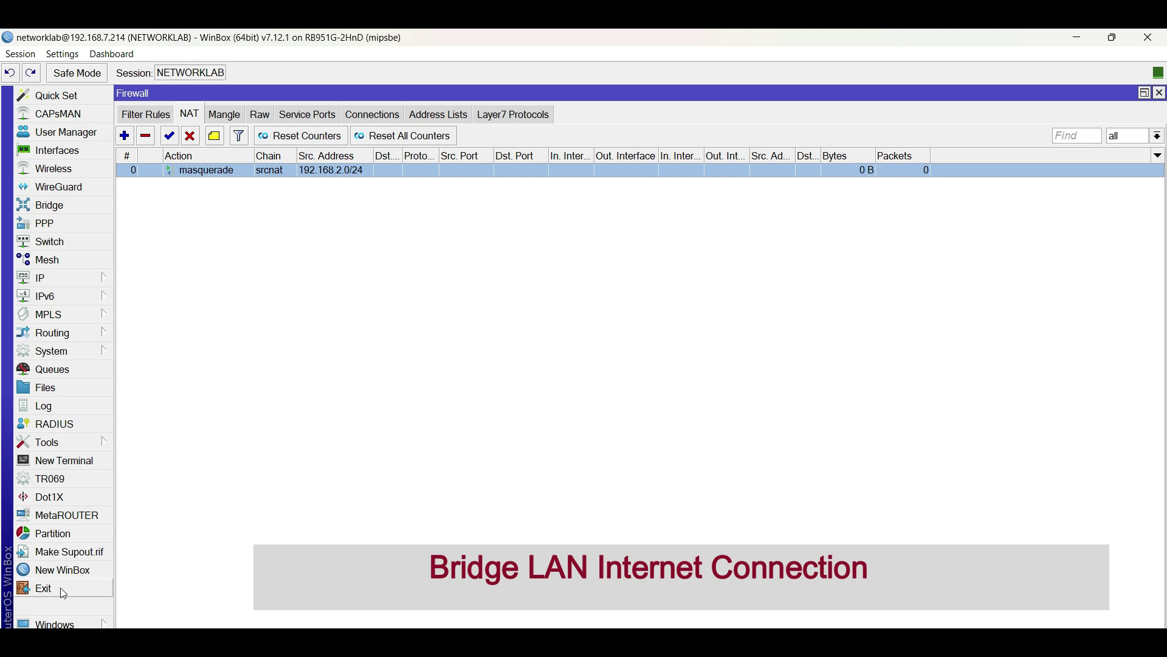
# - Ping 8.8.8.8 using source address 192.168.2.1 to test the bridge LAN's internet connection
pyautogui.click(87, 441)
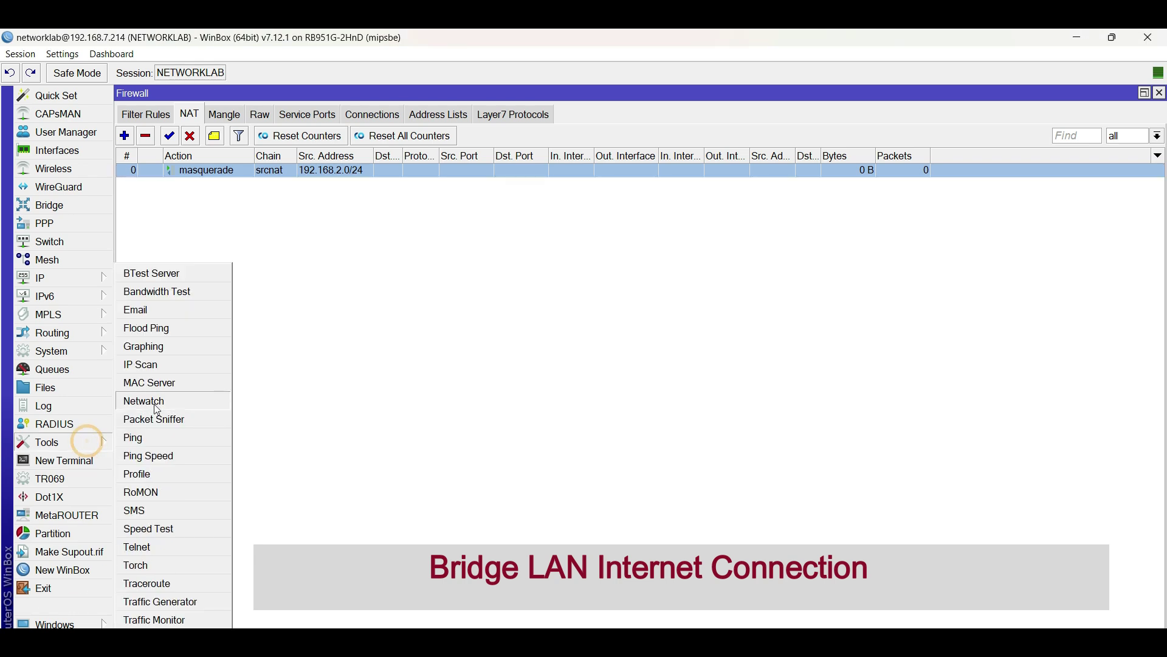
pyautogui.click(149, 437)
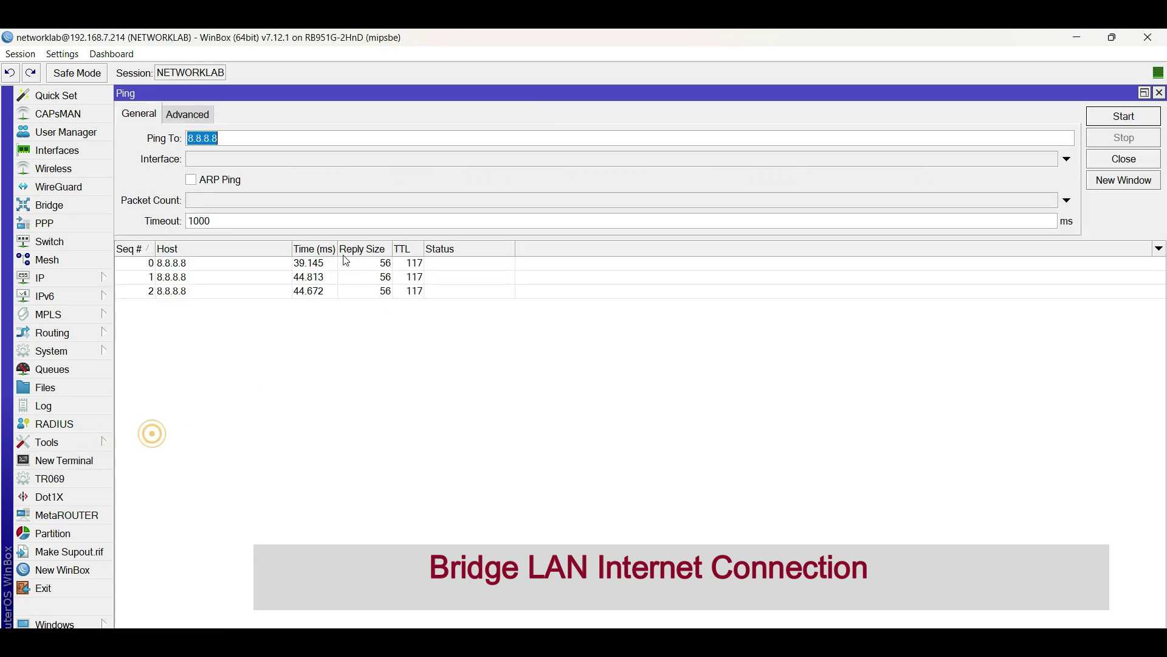
pyautogui.click(188, 115)
pyautogui.click(207, 138)
pyautogui.write('19')
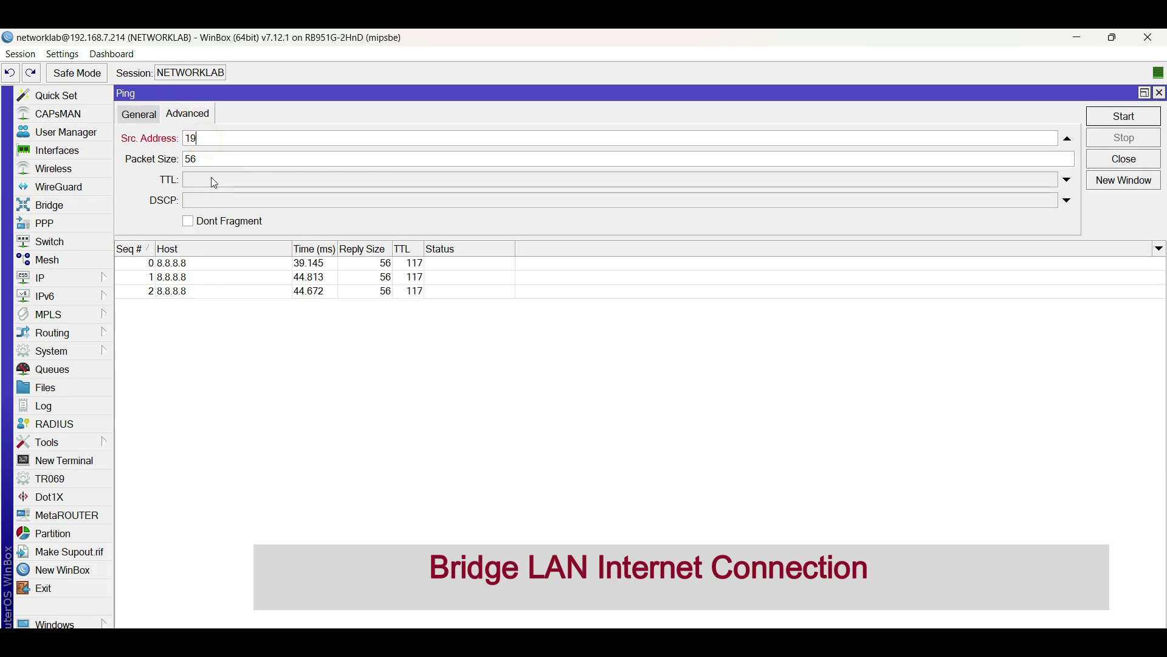
pyautogui.write('2.168.2.1')
pyautogui.press('Return')
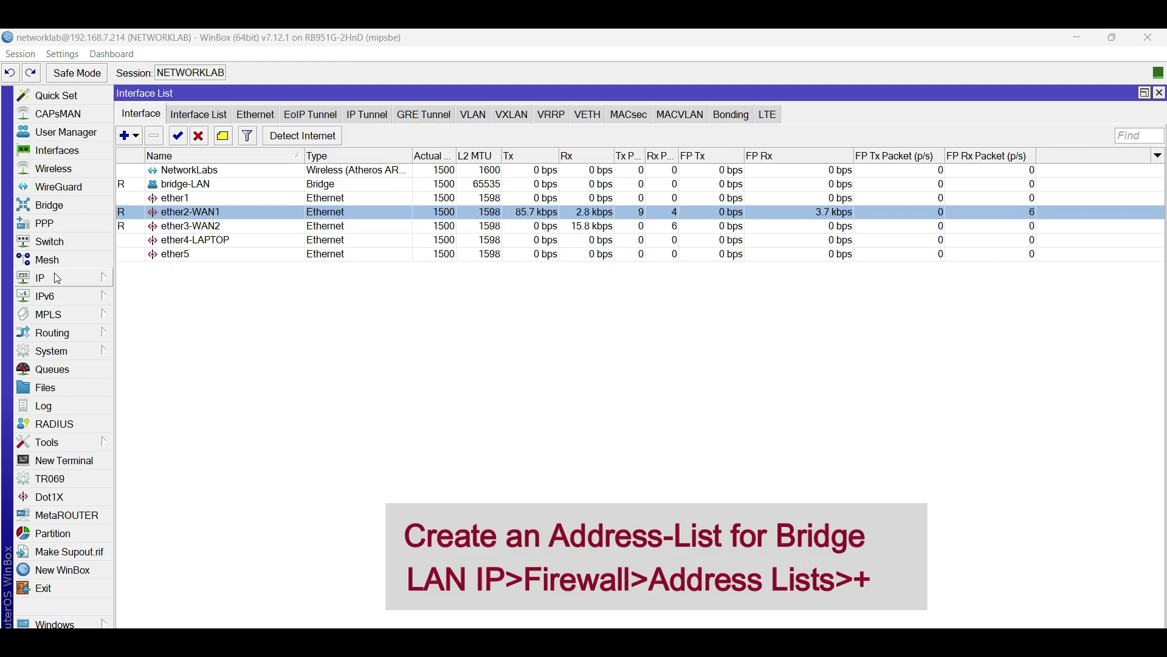
# - Add a firewall address list entry named LAN with the address 192.168.2.0/24
pyautogui.click(54, 273)
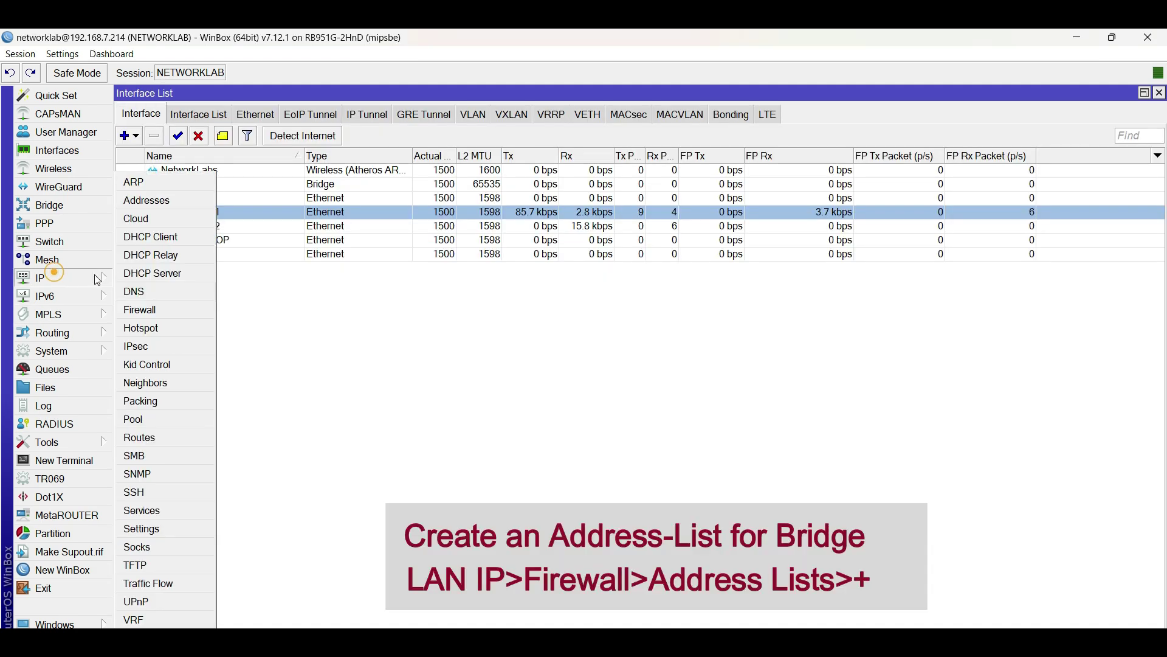
pyautogui.click(140, 311)
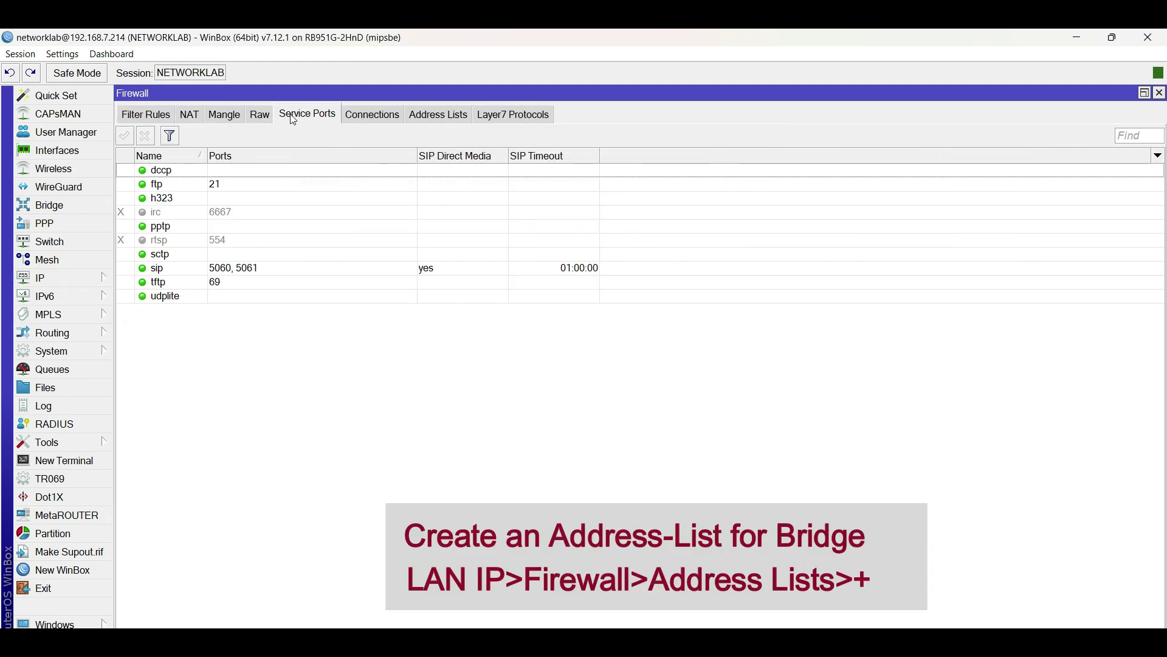
pyautogui.click(452, 117)
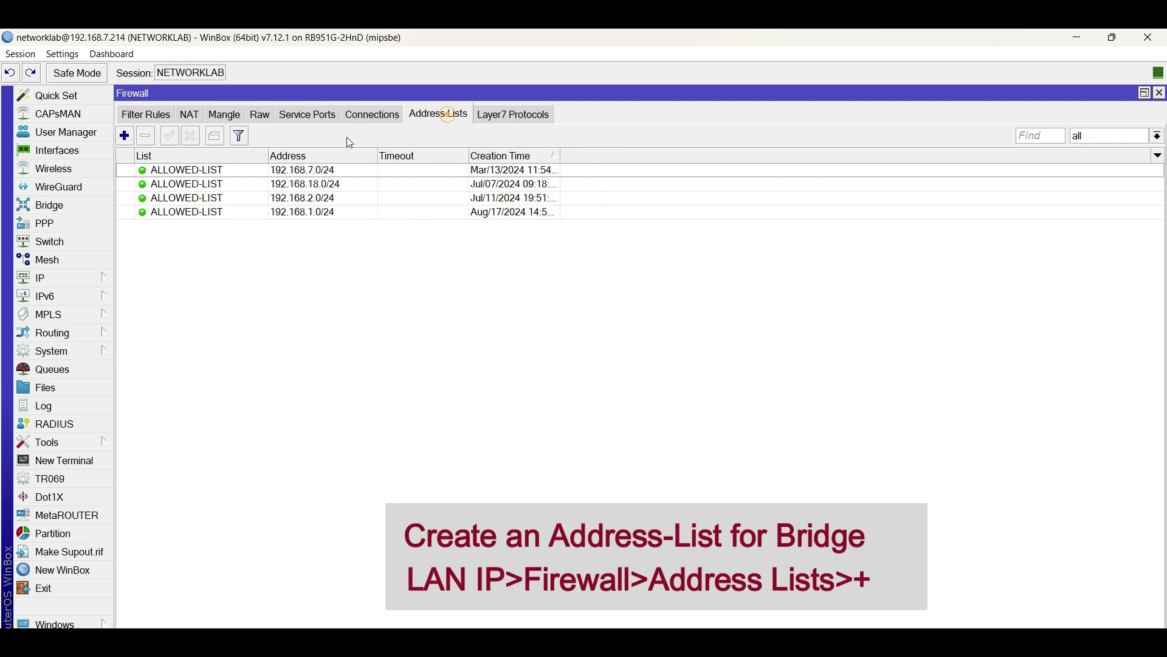
pyautogui.click(125, 136)
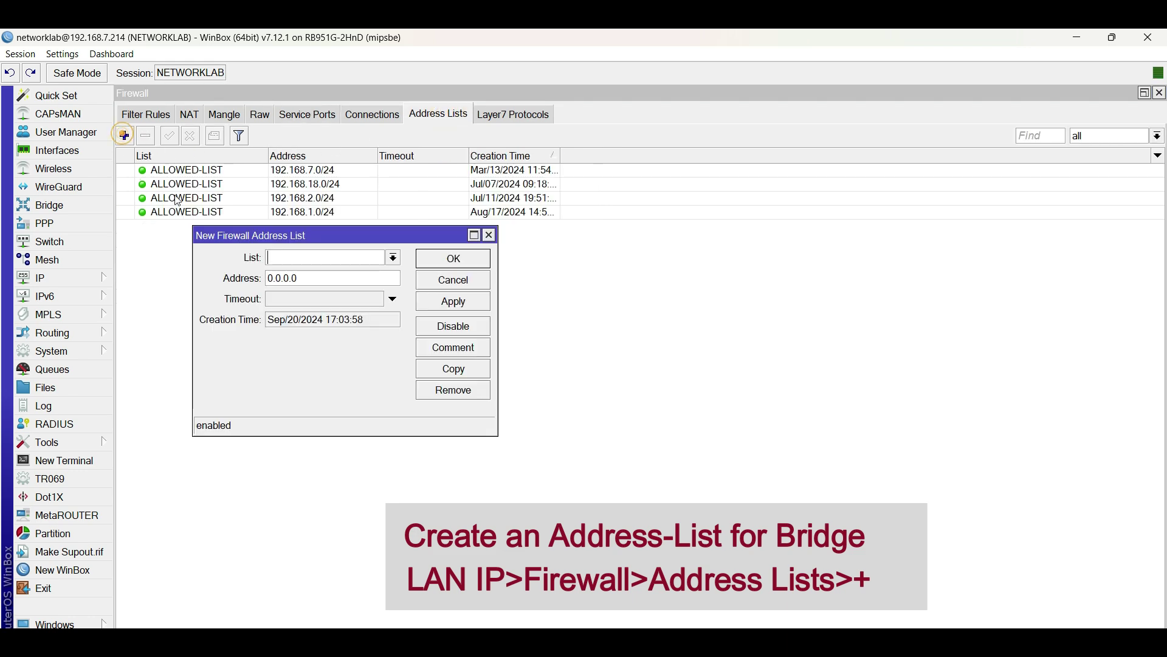
pyautogui.click(375, 259)
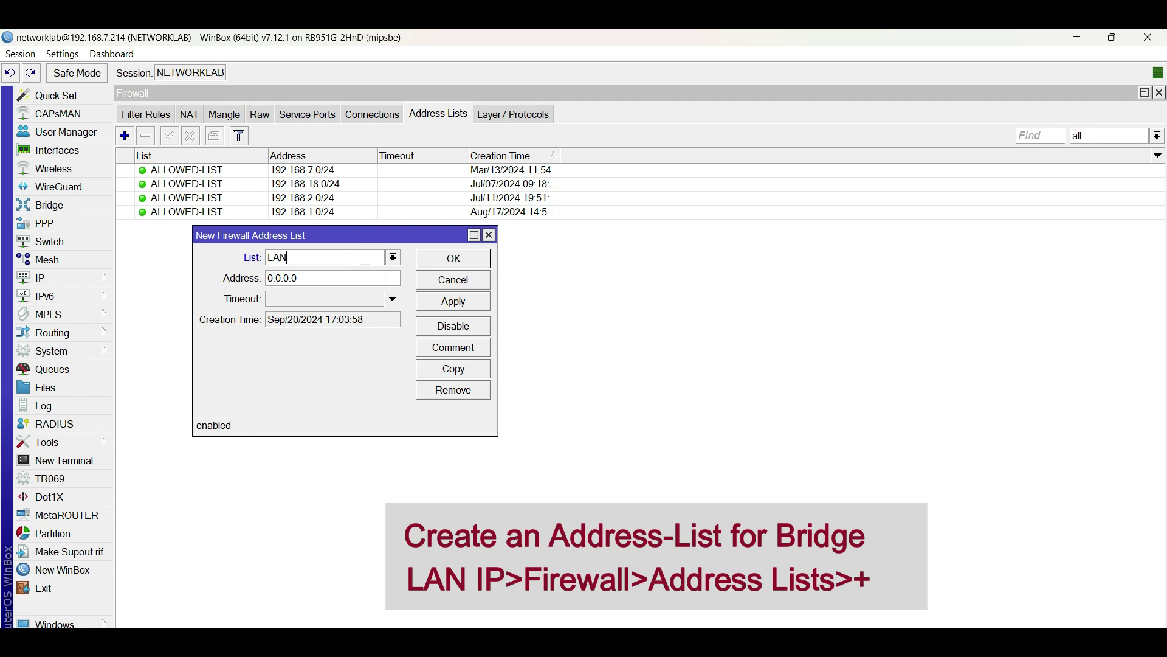
pyautogui.doubleClick(372, 284)
pyautogui.write('192.168.2.0/24')
pyautogui.click(446, 307)
pyautogui.click(454, 258)
pyautogui.click(200, 226)
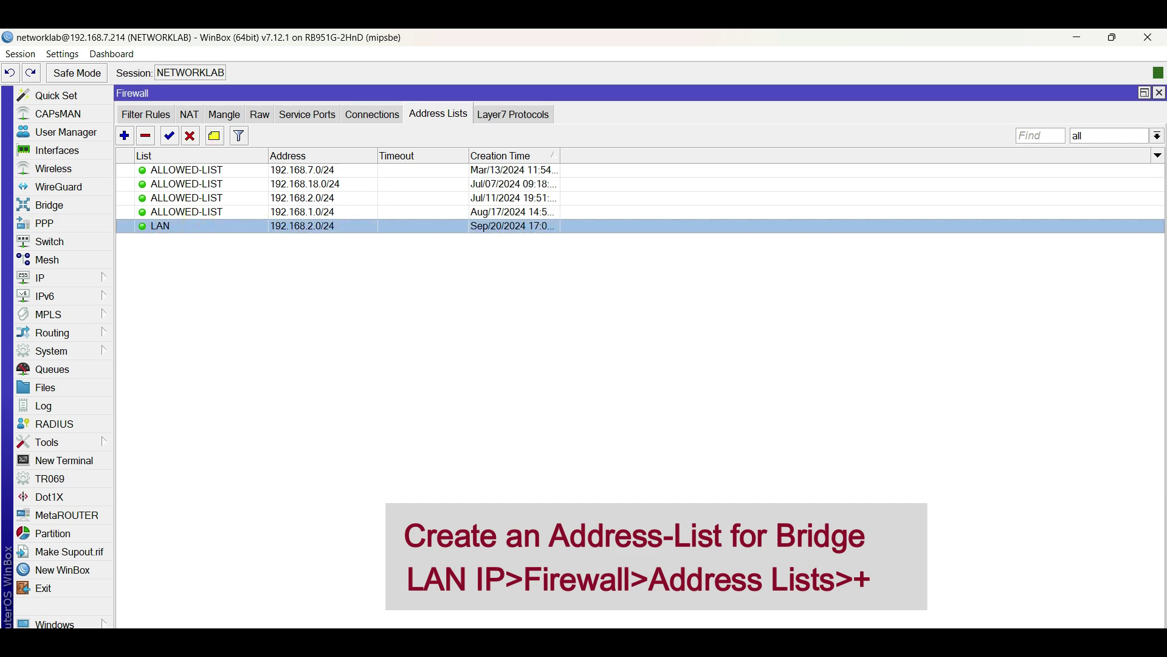
pyautogui.click(436, 116)
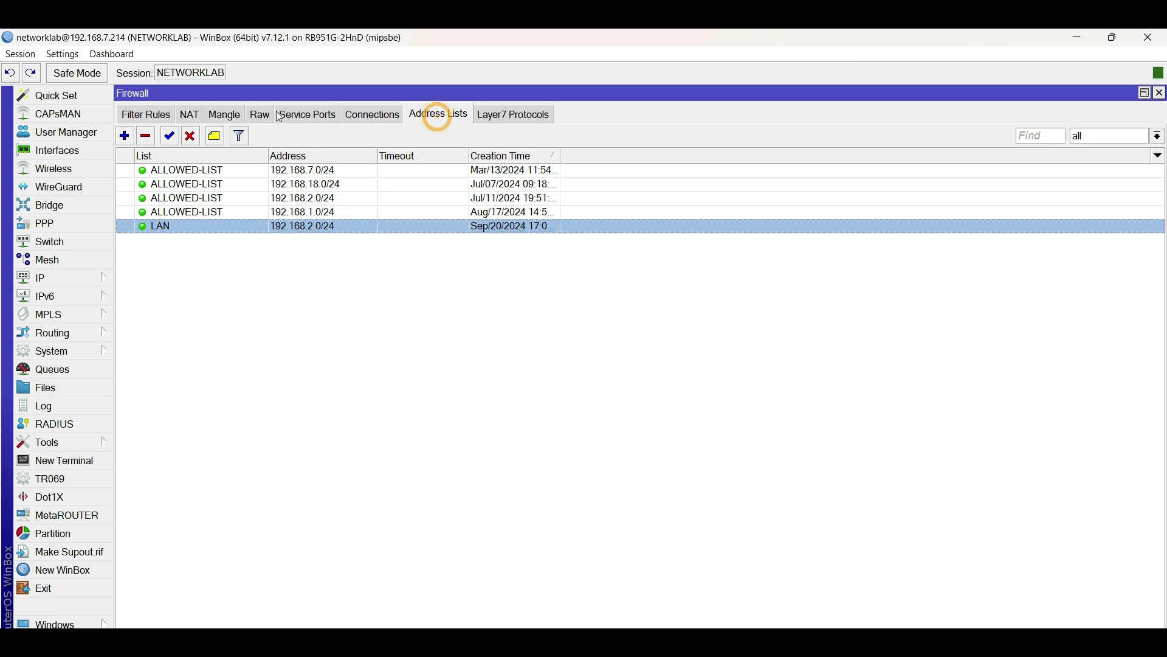
# - Start a new firewall raw rule, keeping its chain as prerouting
pyautogui.click(261, 114)
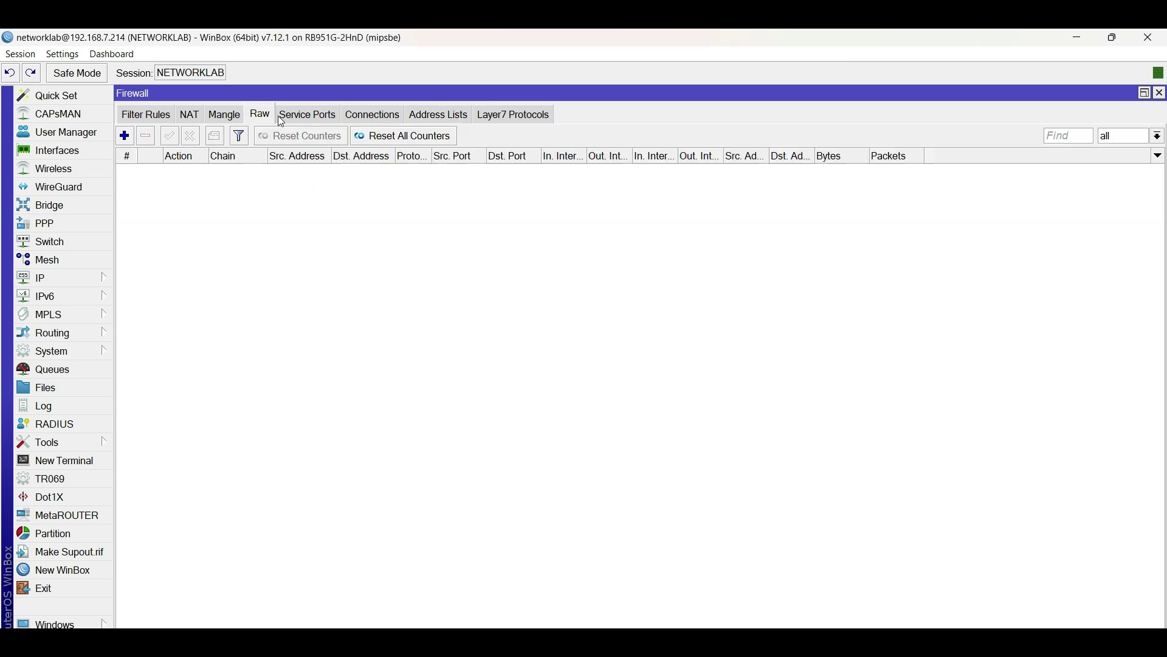
pyautogui.click(125, 136)
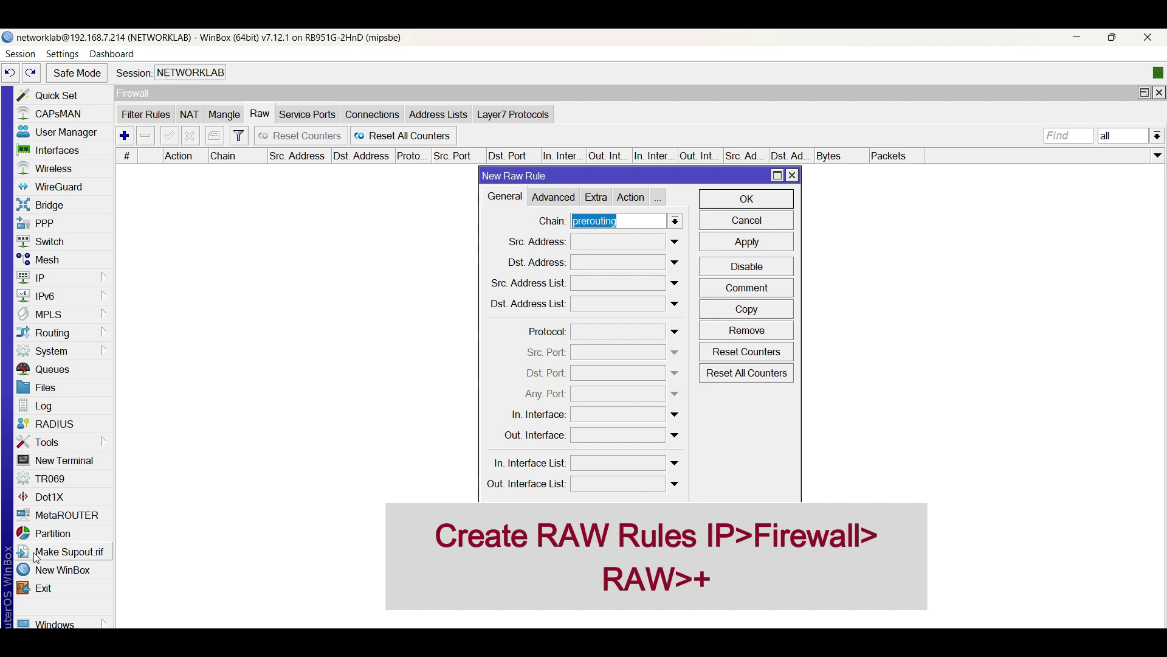
pyautogui.click(394, 312)
pyautogui.click(634, 225)
pyautogui.click(640, 221)
pyautogui.doubleClick(647, 220)
pyautogui.click(636, 224)
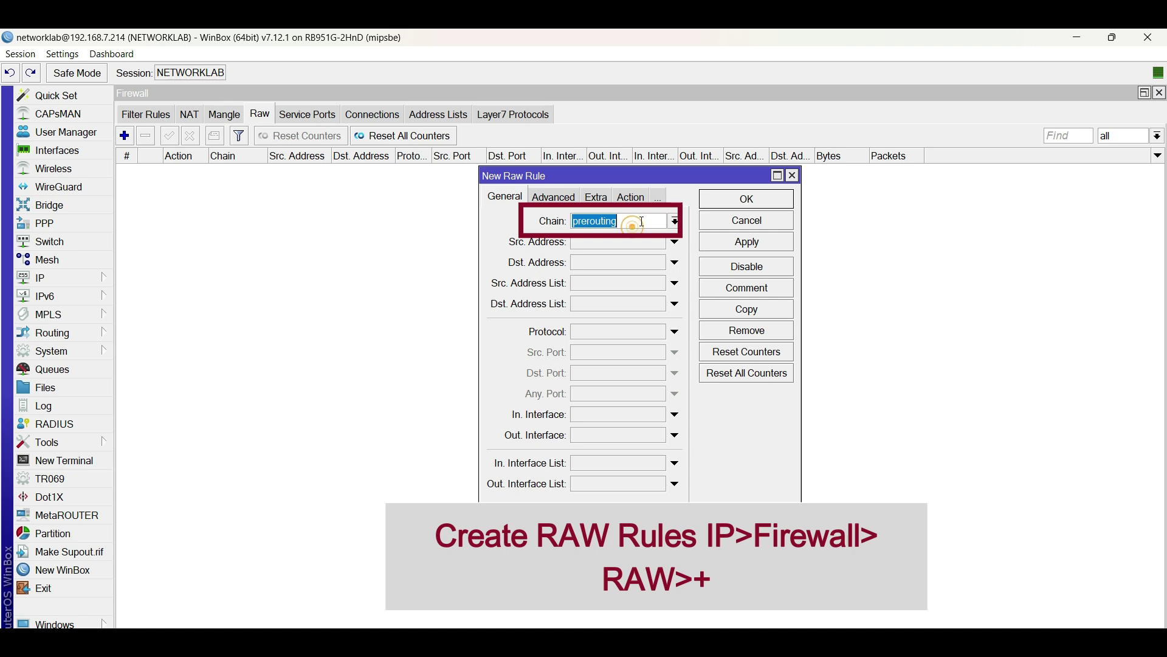
pyautogui.doubleClick(647, 220)
# - Set the raw rule's protocol to 6 (tcp) and copy League of Legends Mobile's TCP ports 2080-2099 from the POPULAR GAME PORTS file as destination port
pyautogui.hotkey('alt', 'Tab')
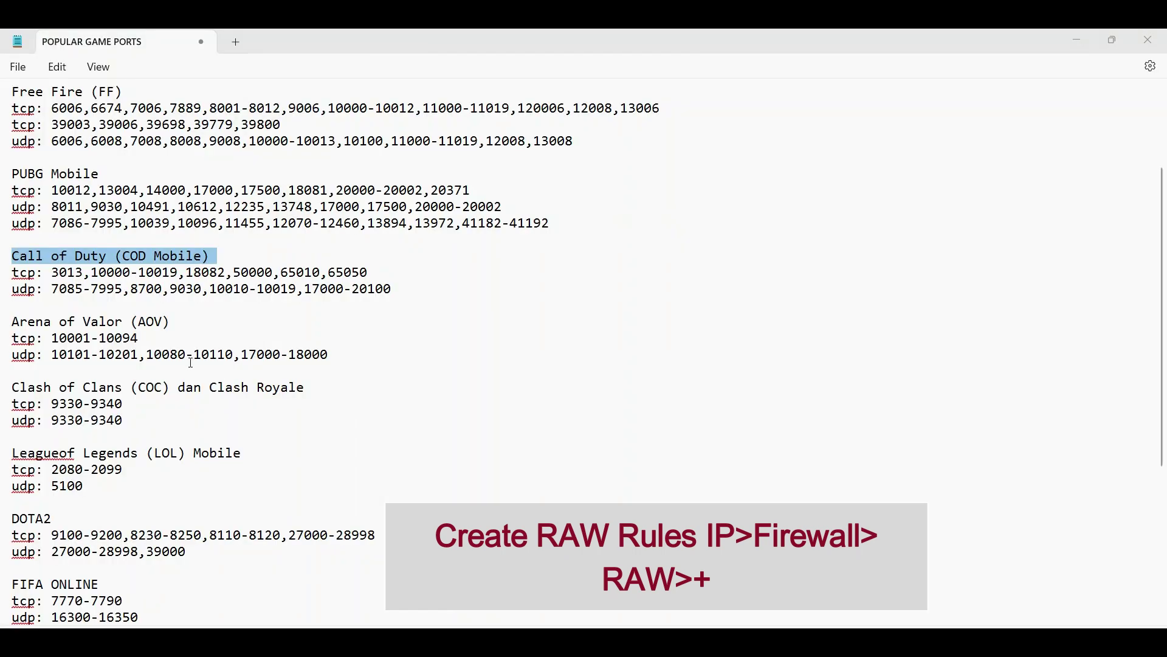
pyautogui.click(191, 363)
pyautogui.tripleClick(49, 456)
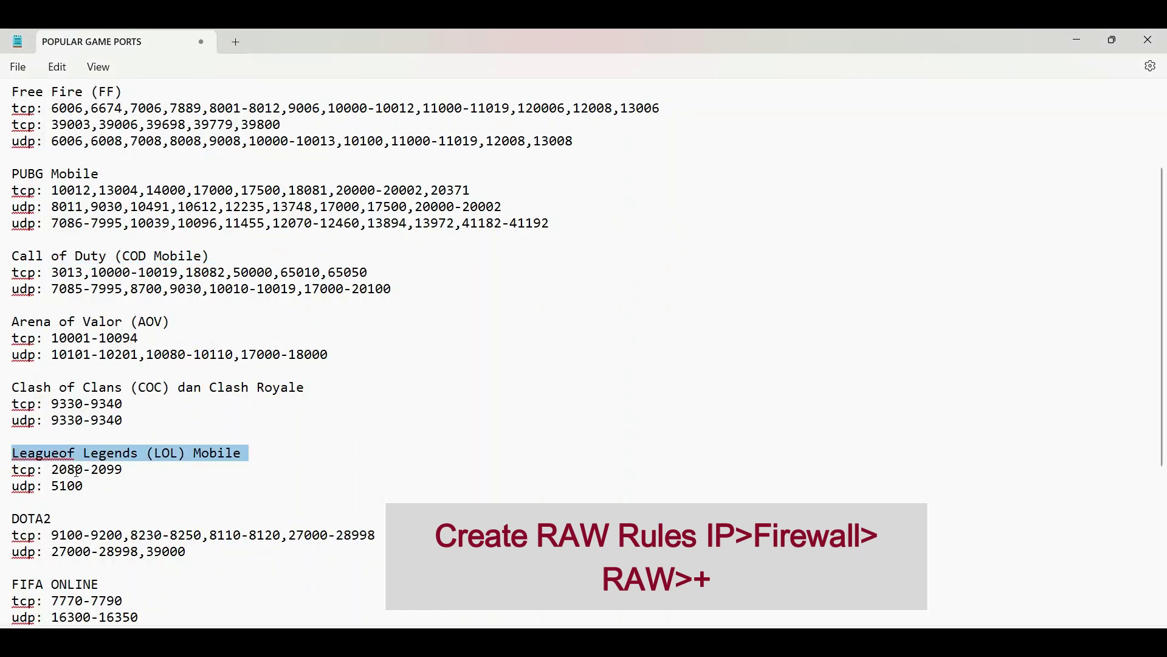
pyautogui.moveTo(15, 470); pyautogui.dragTo(104, 484)
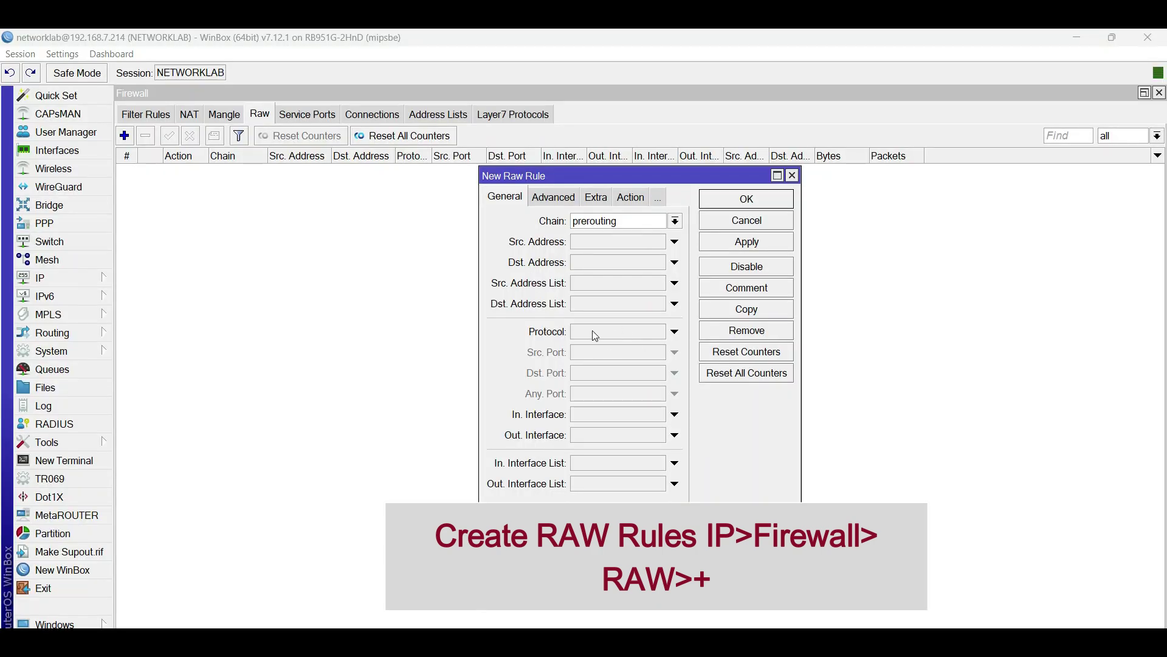
pyautogui.click(595, 332)
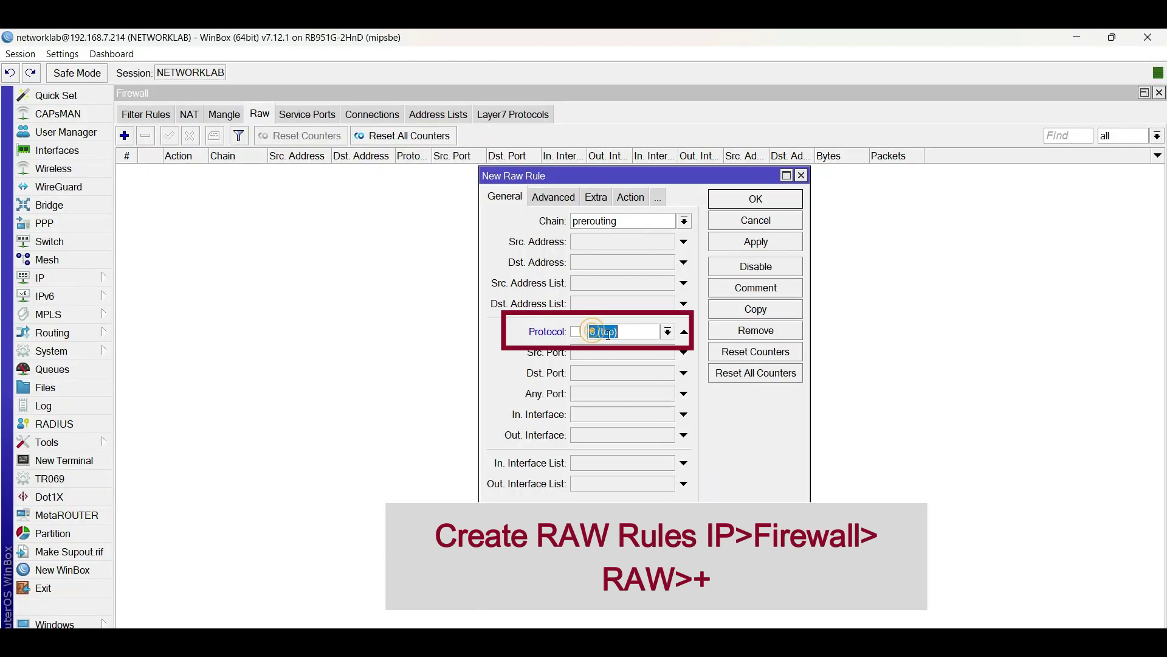
pyautogui.click(594, 373)
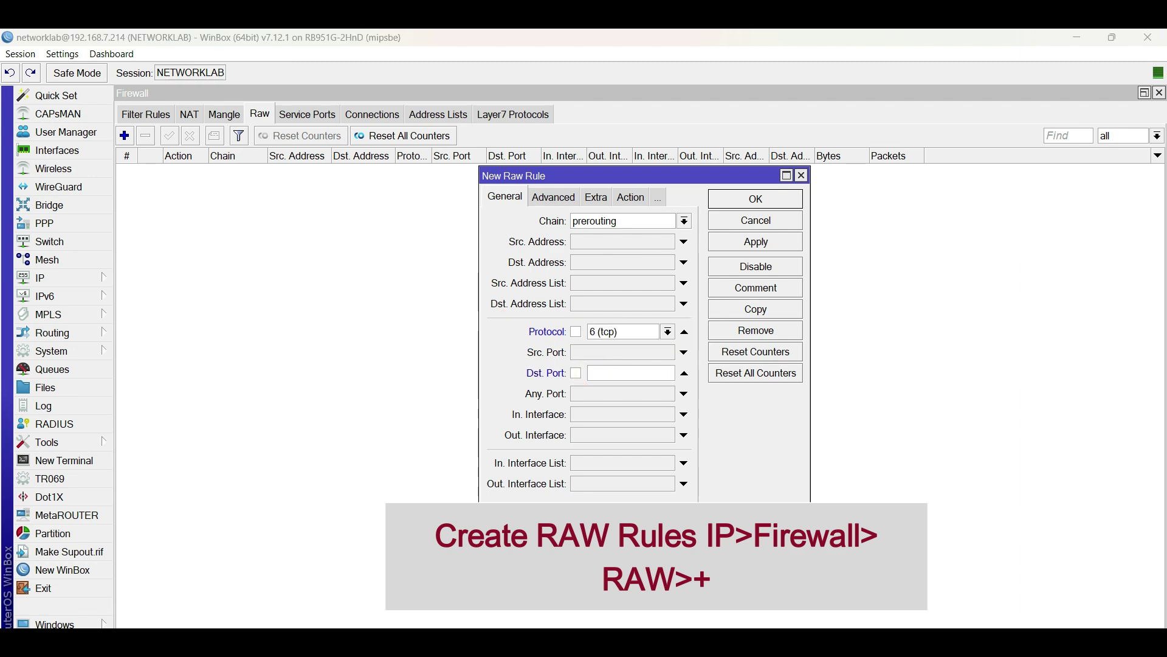
pyautogui.hotkey('alt', 'Tab')
pyautogui.hotkey('ctrl', 'c')
pyautogui.hotkey('alt', 'Tab')
pyautogui.hotkey('ctrl', 'v')
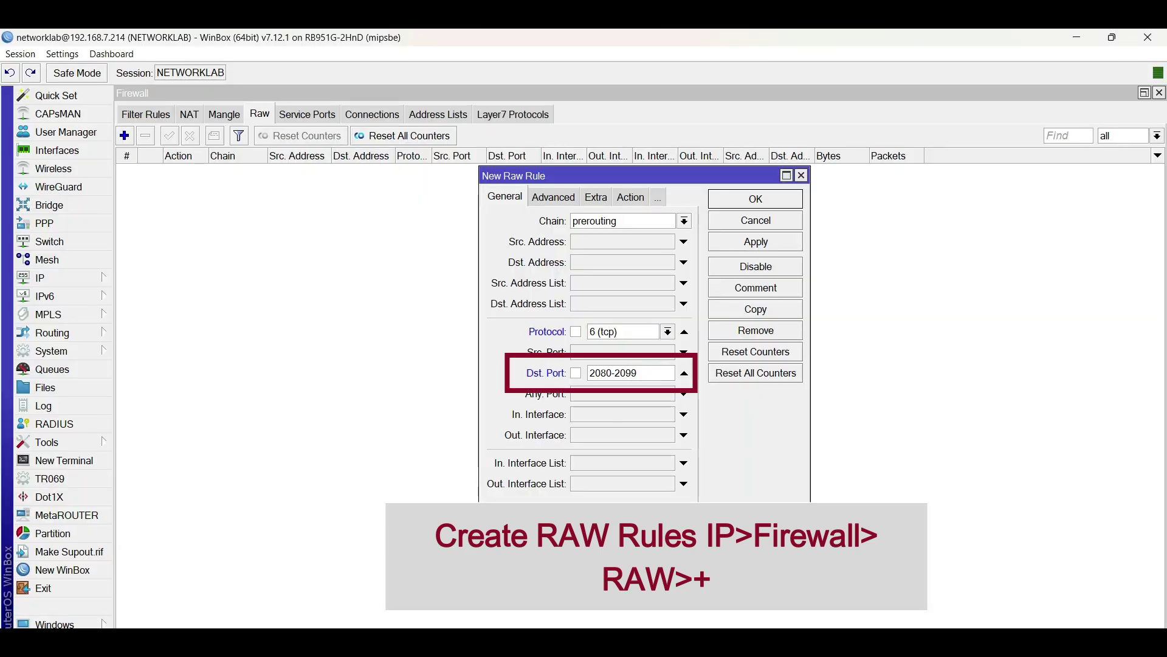
# - Set the raw rule's source address list to LAN and its destination address list to anything except LAN
pyautogui.click(553, 197)
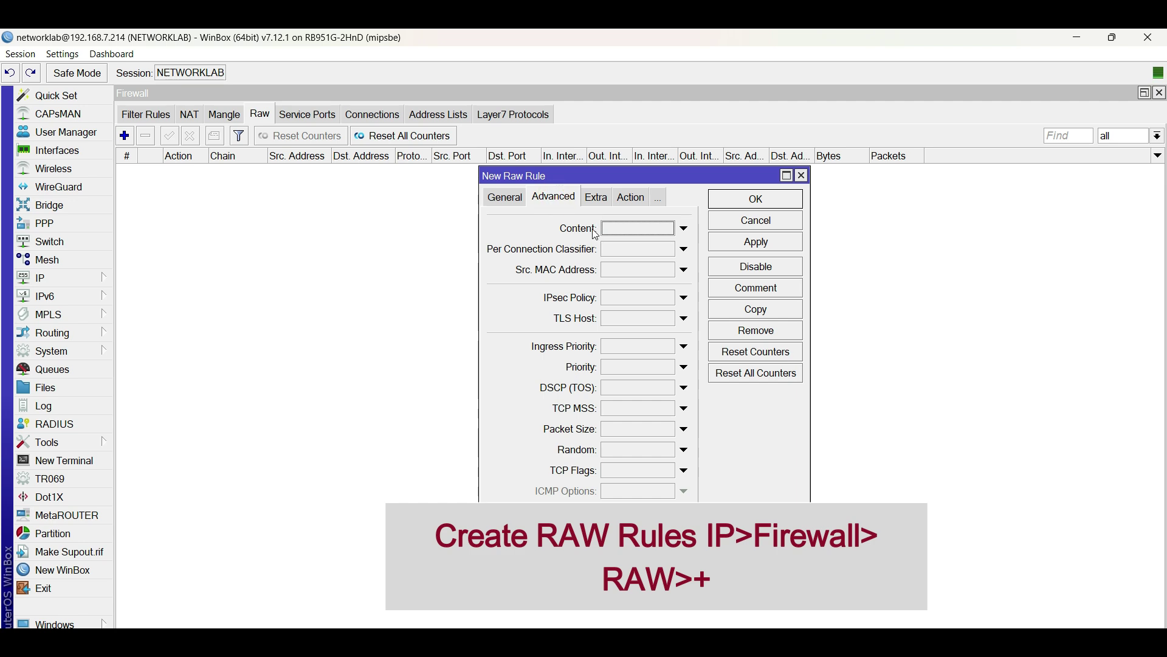
pyautogui.click(504, 201)
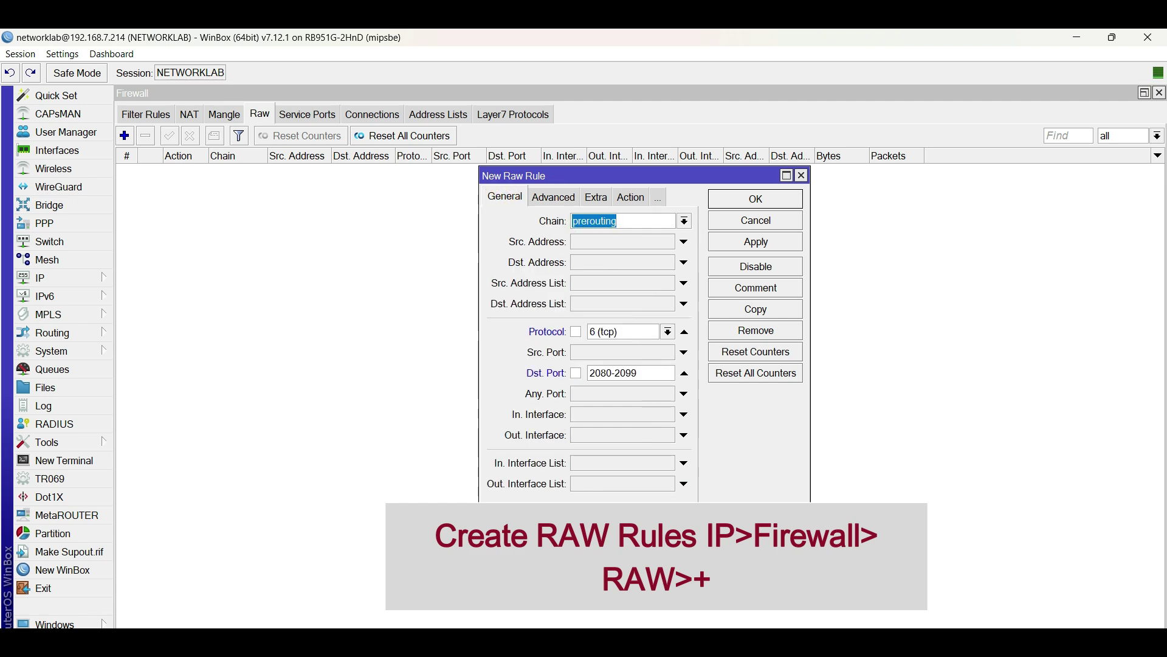
pyautogui.click(658, 303)
pyautogui.click(599, 287)
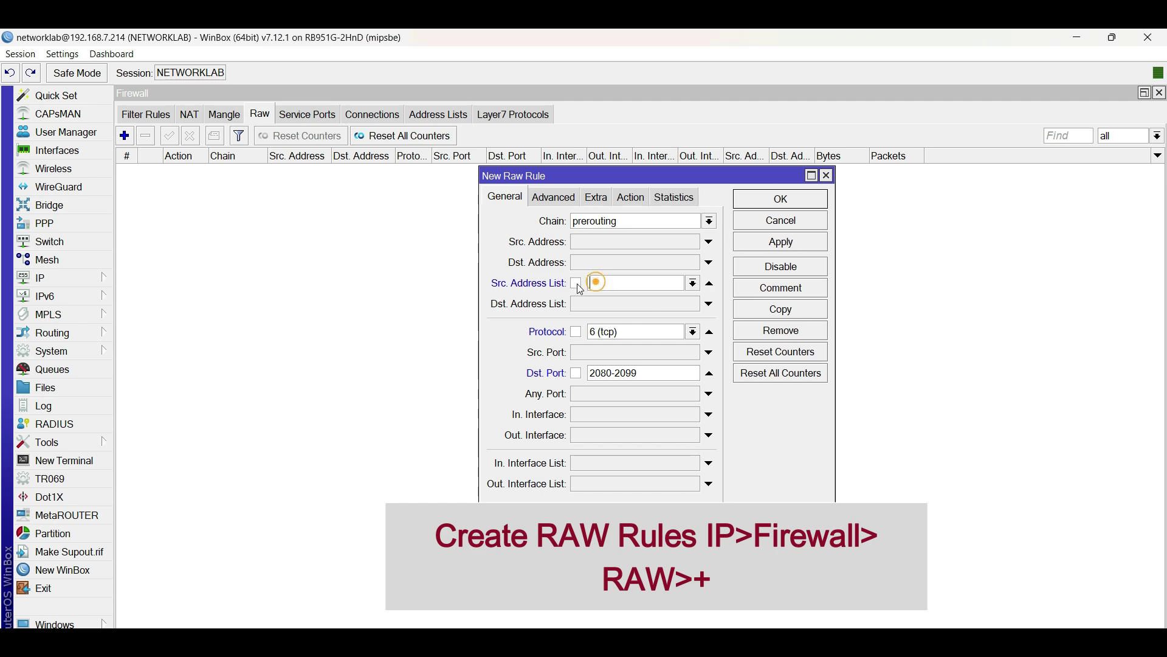
pyautogui.click(693, 284)
pyautogui.click(637, 311)
pyautogui.click(632, 304)
pyautogui.click(693, 304)
pyautogui.click(626, 334)
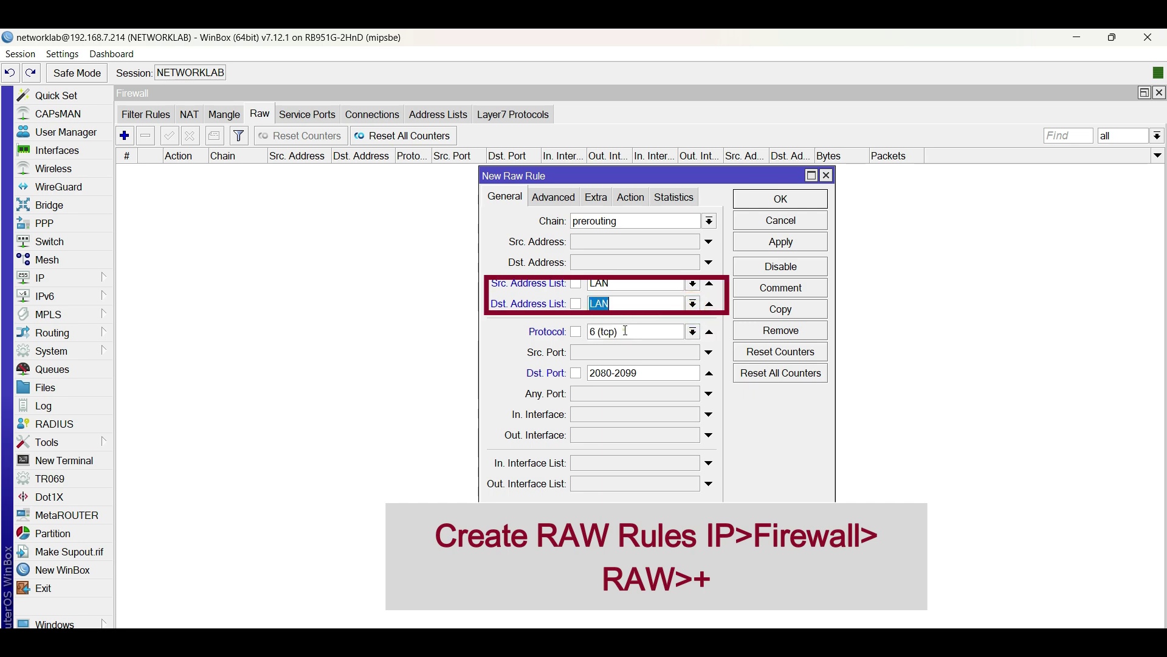
pyautogui.click(623, 284)
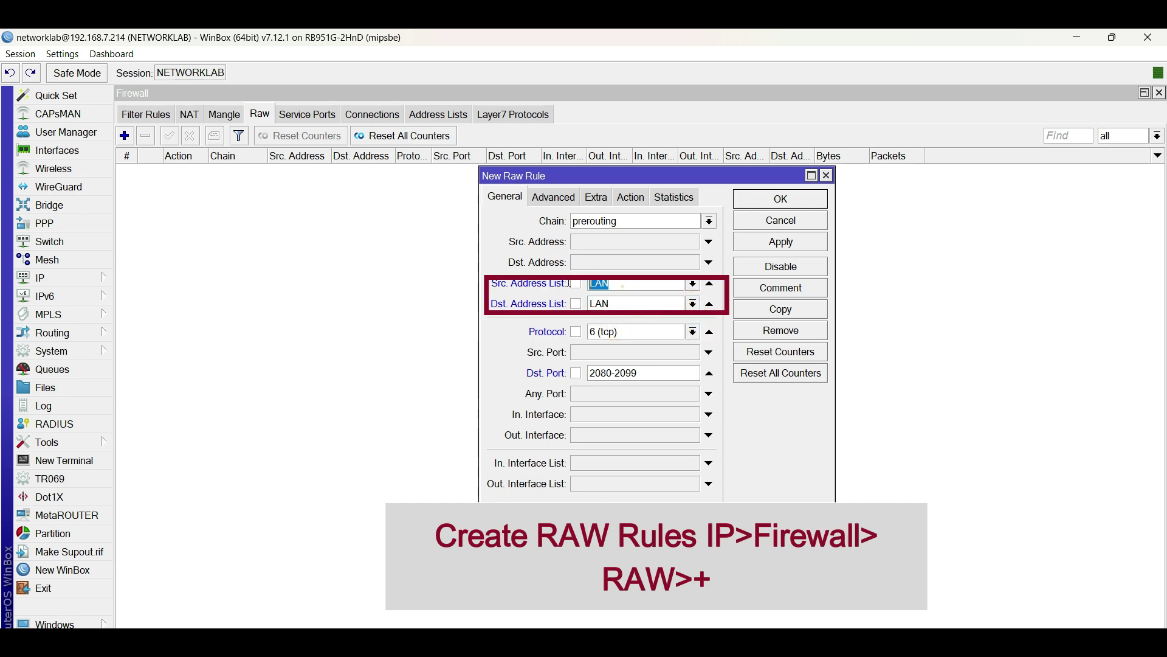
pyautogui.click(622, 306)
pyautogui.click(576, 305)
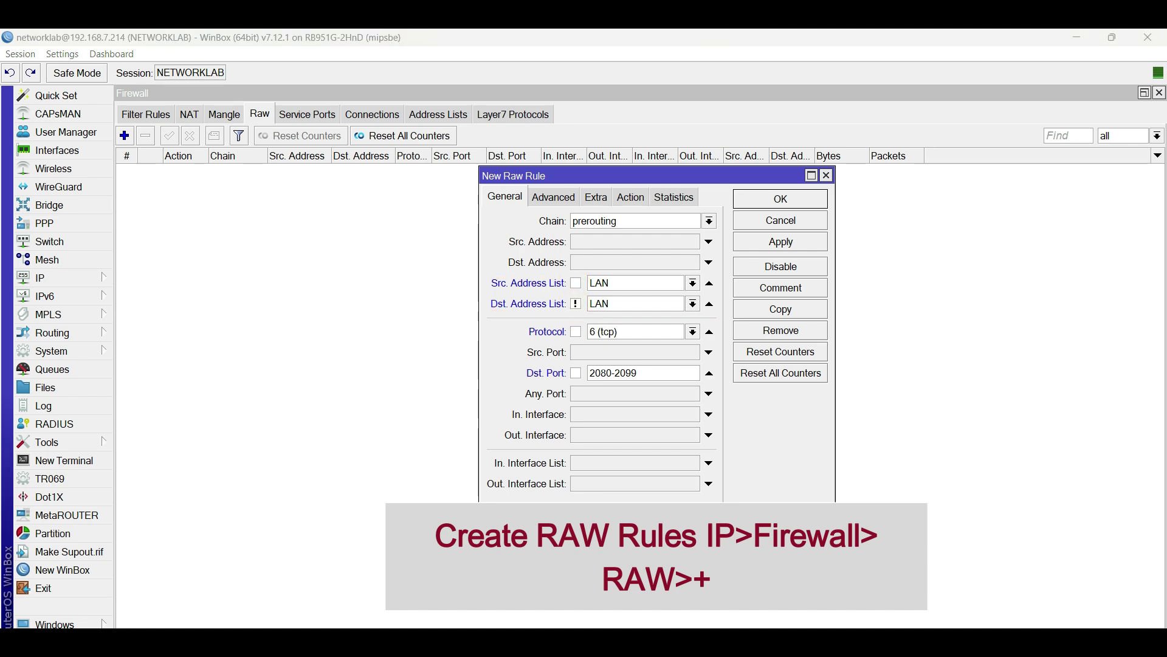
# - Set the raw rule's action to add dst to address list, copying LOL from the POPULAR GAME PORTS file as the address list name
pyautogui.click(638, 201)
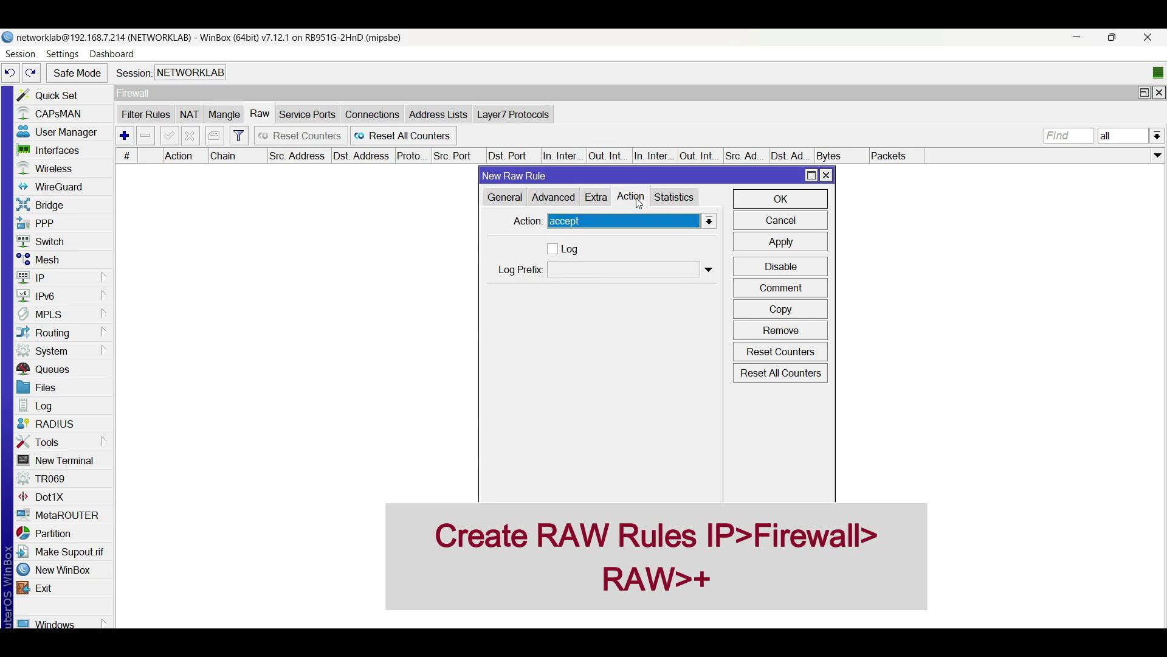
pyautogui.click(606, 221)
pyautogui.click(604, 246)
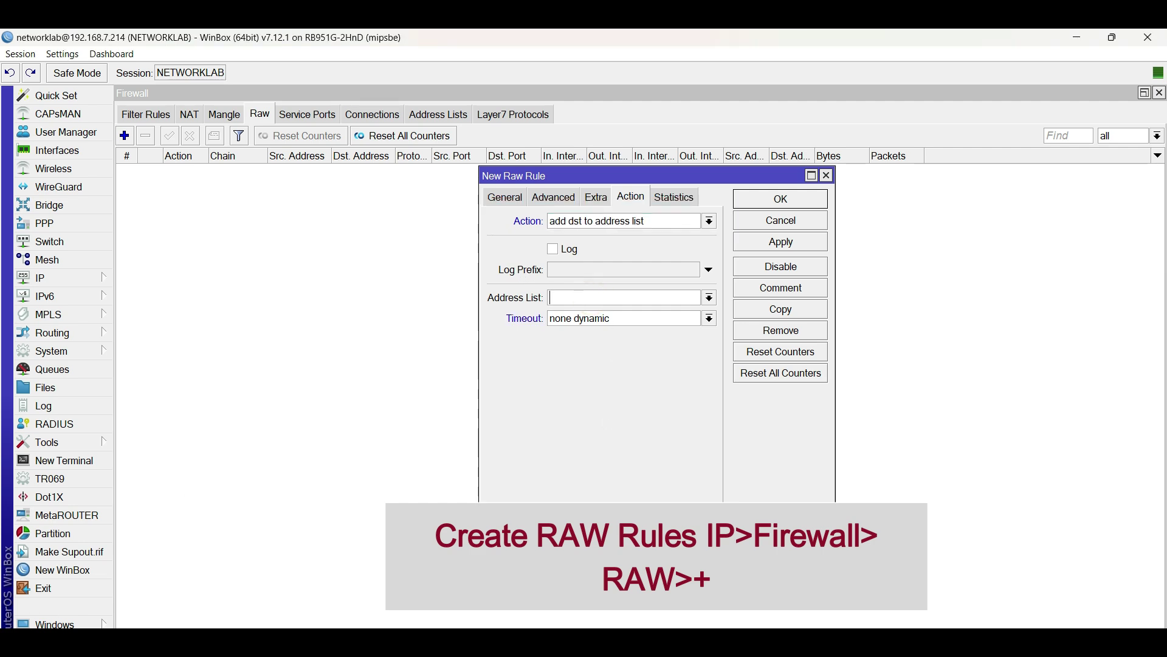
pyautogui.hotkey('alt', 'Tab')
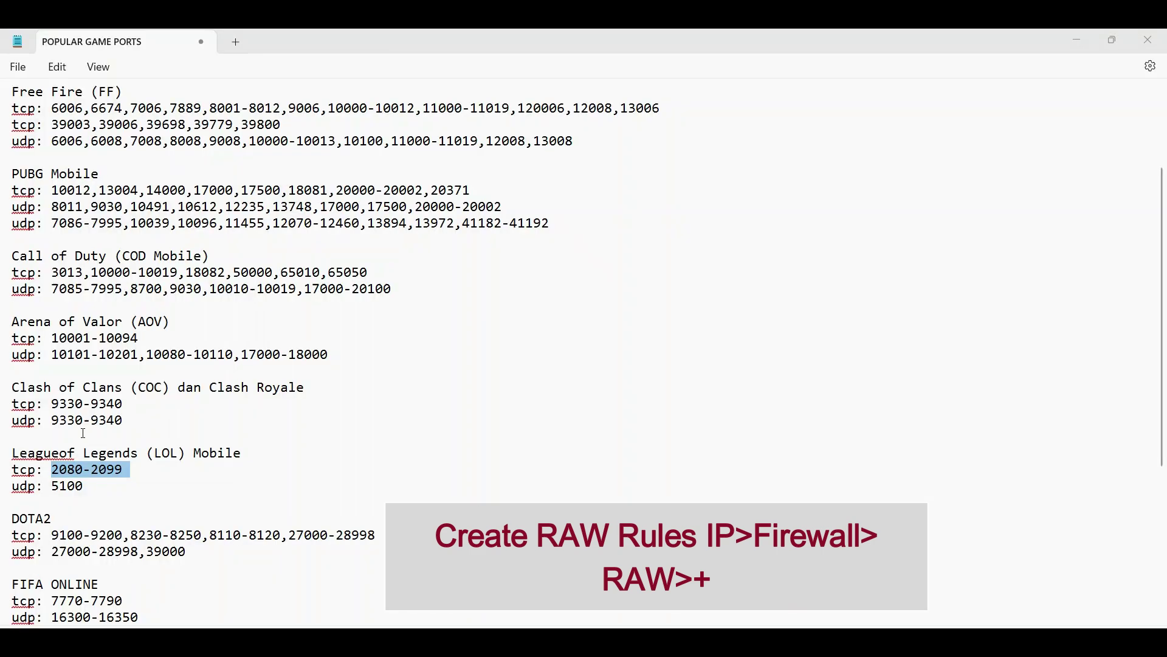
pyautogui.doubleClick(157, 453)
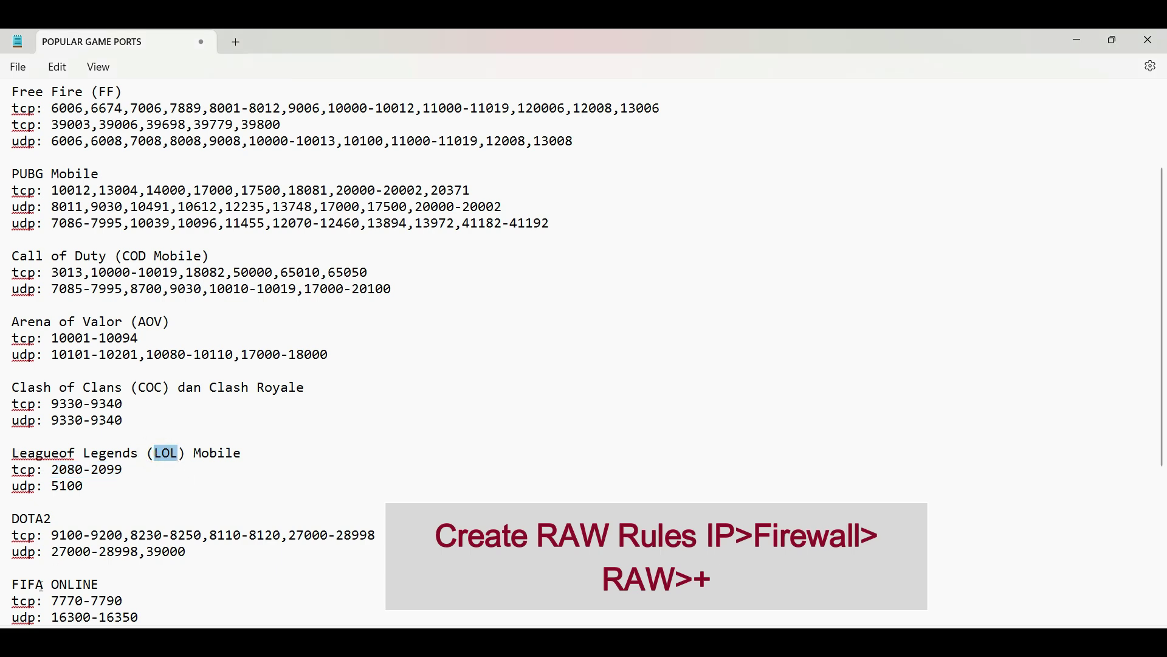
pyautogui.hotkey('alt', 'Tab')
pyautogui.click(590, 297)
pyautogui.hotkey('ctrl', 'v')
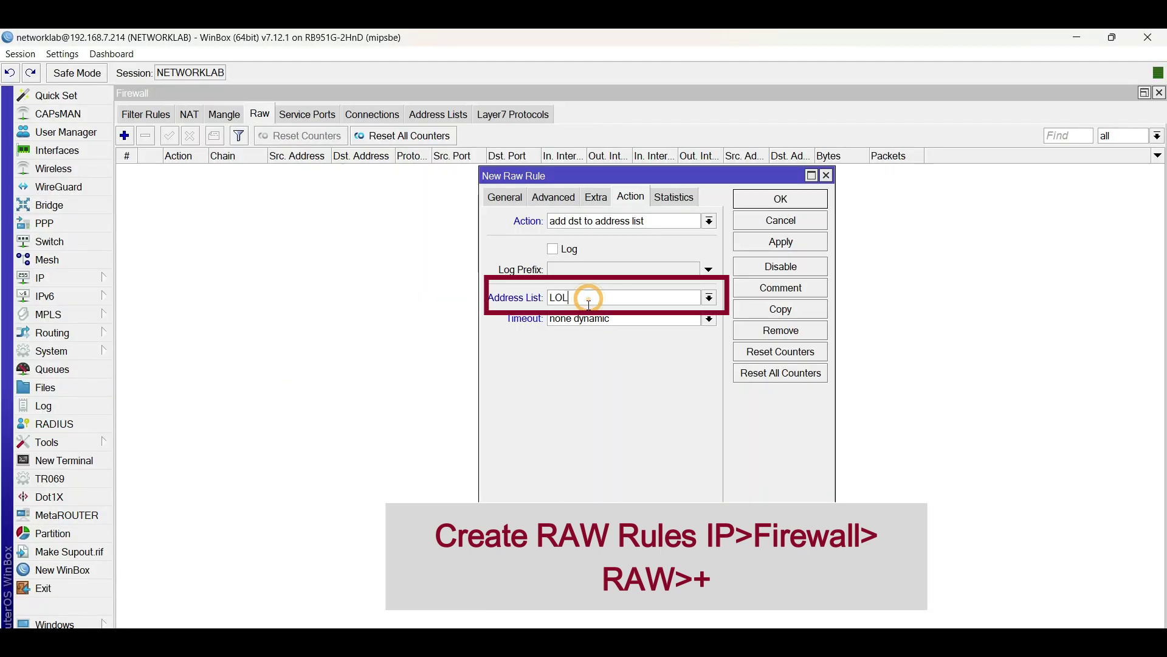
pyautogui.doubleClick(579, 297)
pyautogui.click(654, 222)
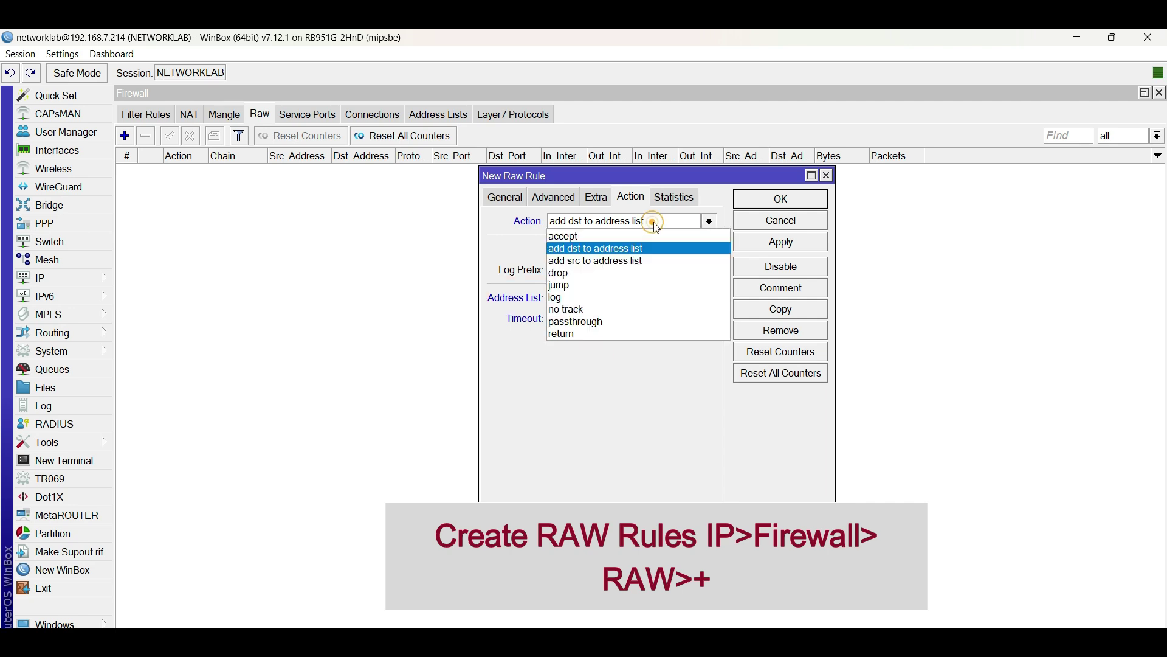
pyautogui.click(654, 222)
# - Add the comment LOL-TCP to the new raw rule, apply it and save the rule
pyautogui.click(505, 197)
pyautogui.click(775, 291)
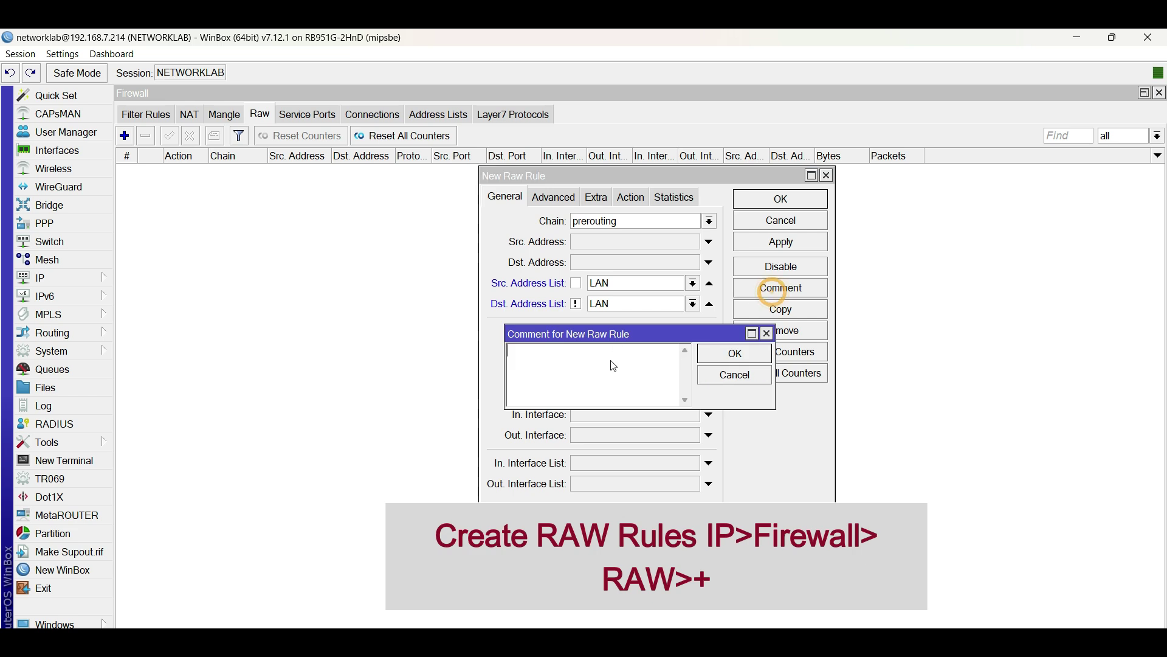
pyautogui.write('LOL')
pyautogui.click(734, 353)
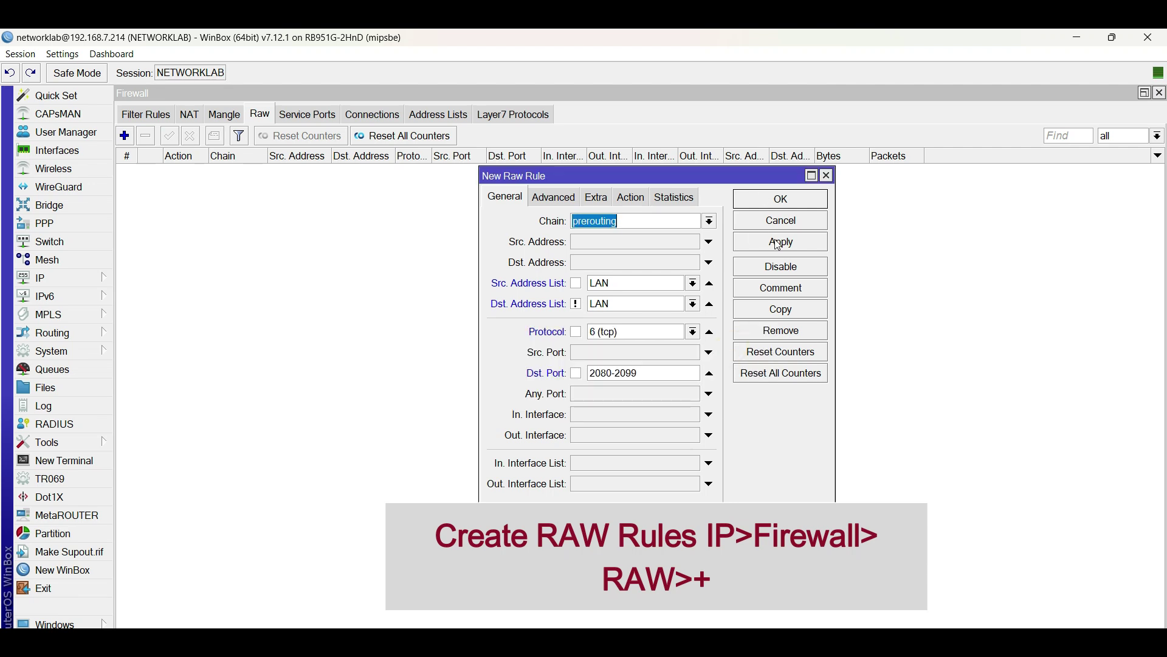
pyautogui.click(780, 243)
pyautogui.click(775, 198)
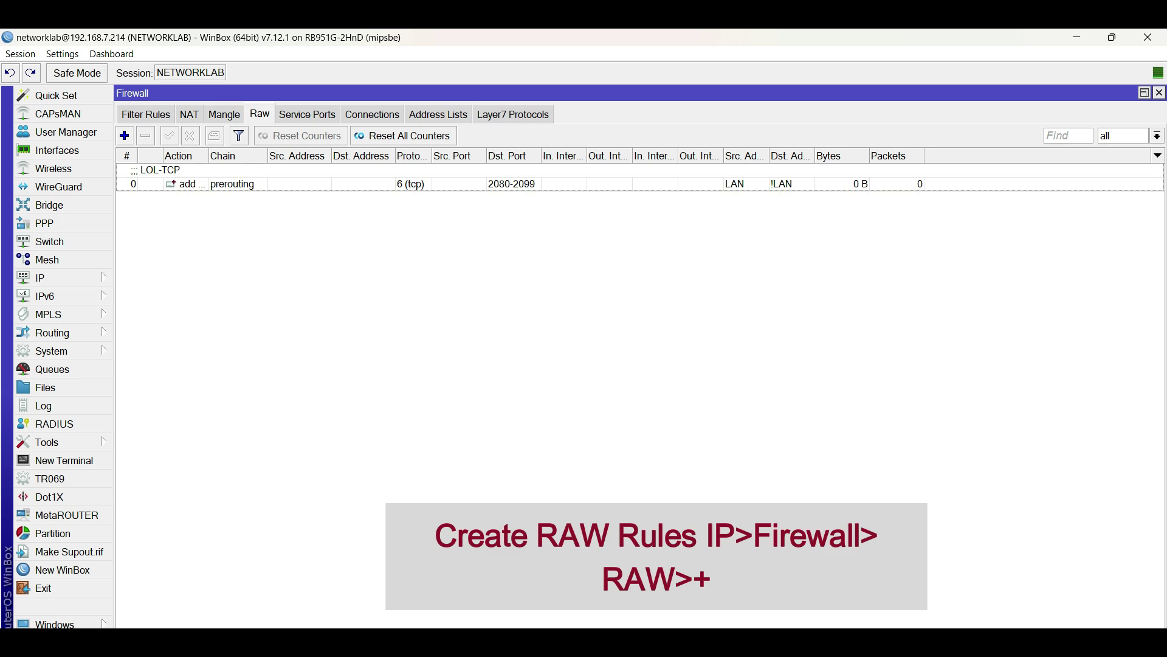
# - Copy the LOL-TCP raw rule and try to give the copy protocol udp and destination port 5100 from the POPULAR GAME PORTS file
pyautogui.doubleClick(212, 196)
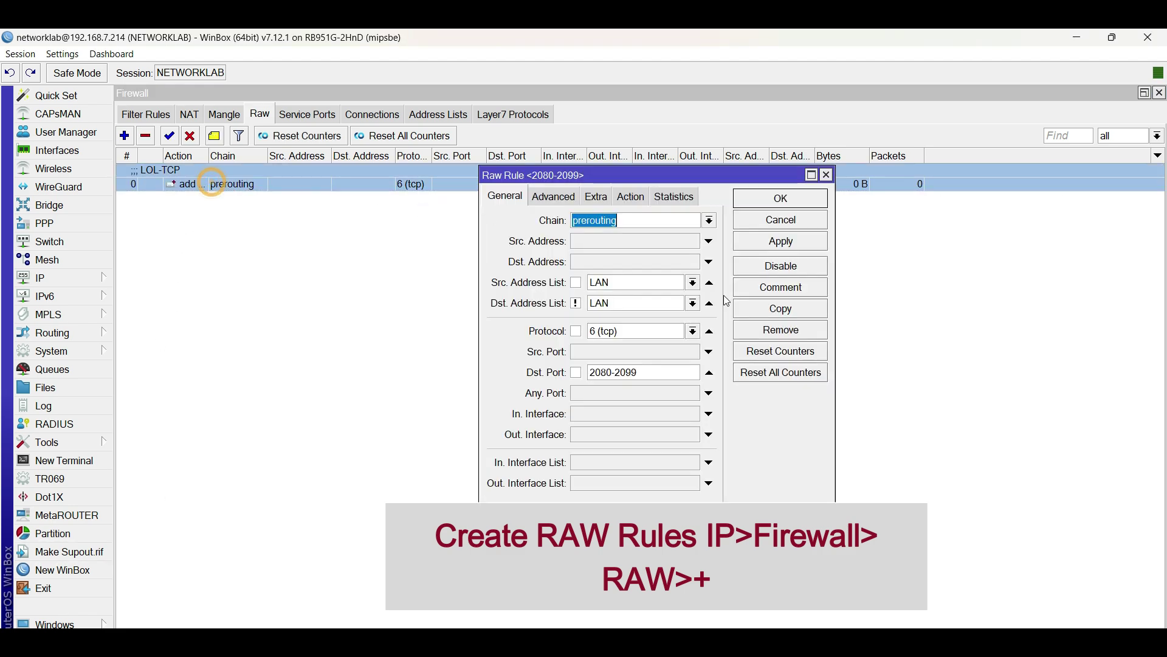
pyautogui.click(798, 310)
pyautogui.doubleClick(646, 348)
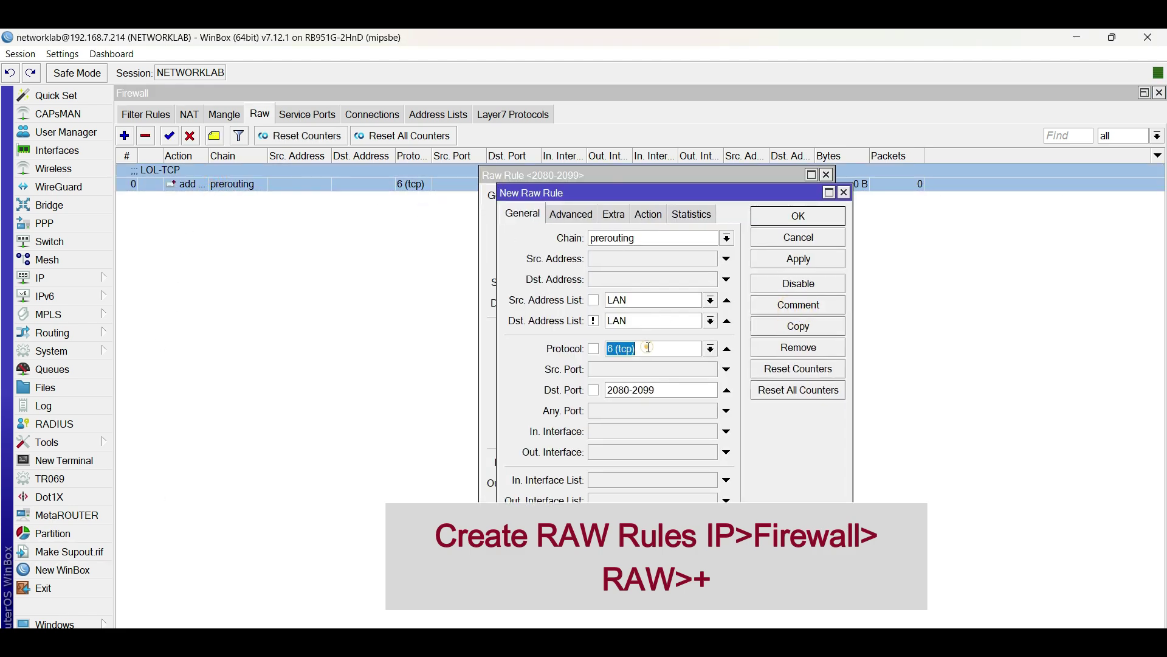
pyautogui.write('udp')
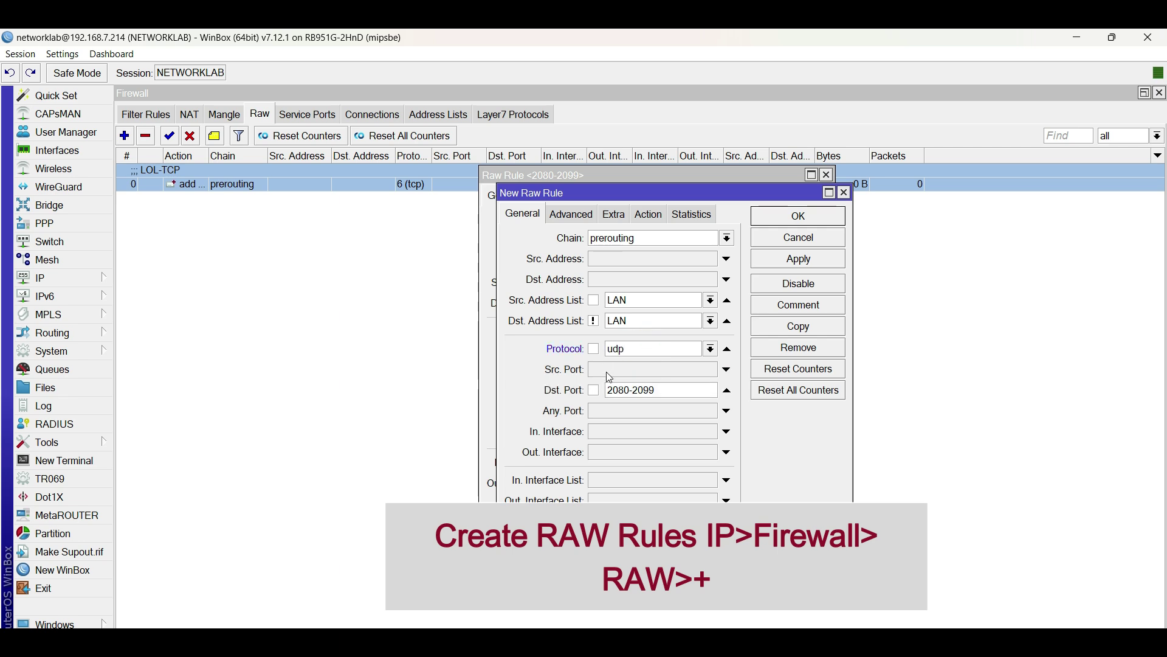
pyautogui.hotkey('alt', 'Tab')
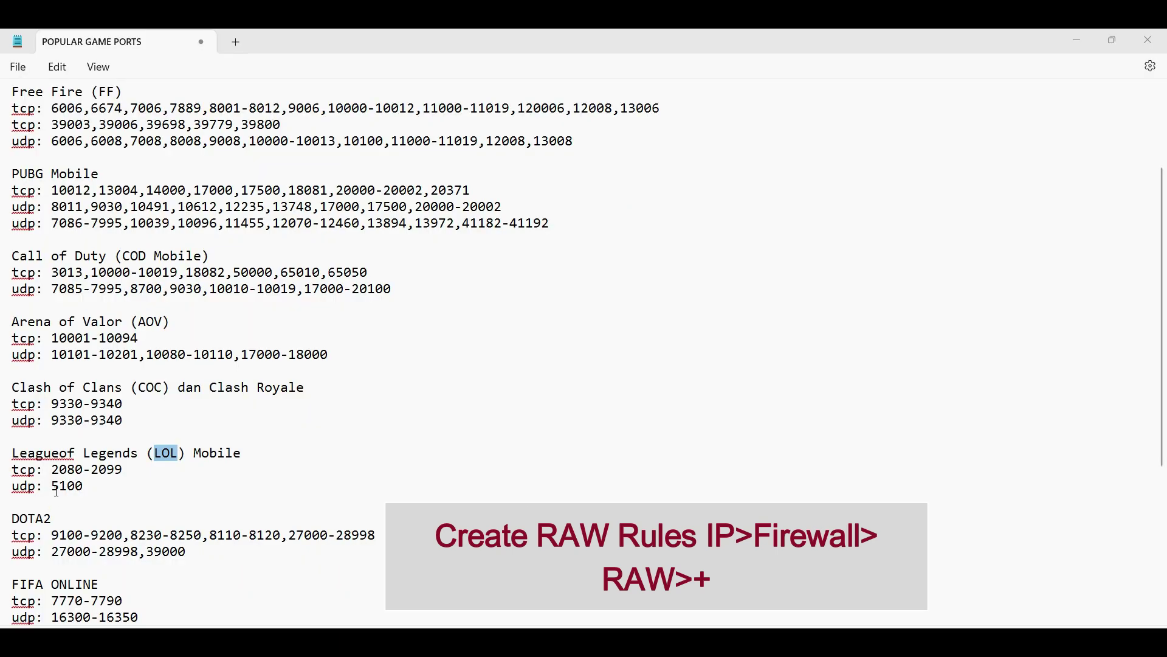
pyautogui.doubleClick(57, 490)
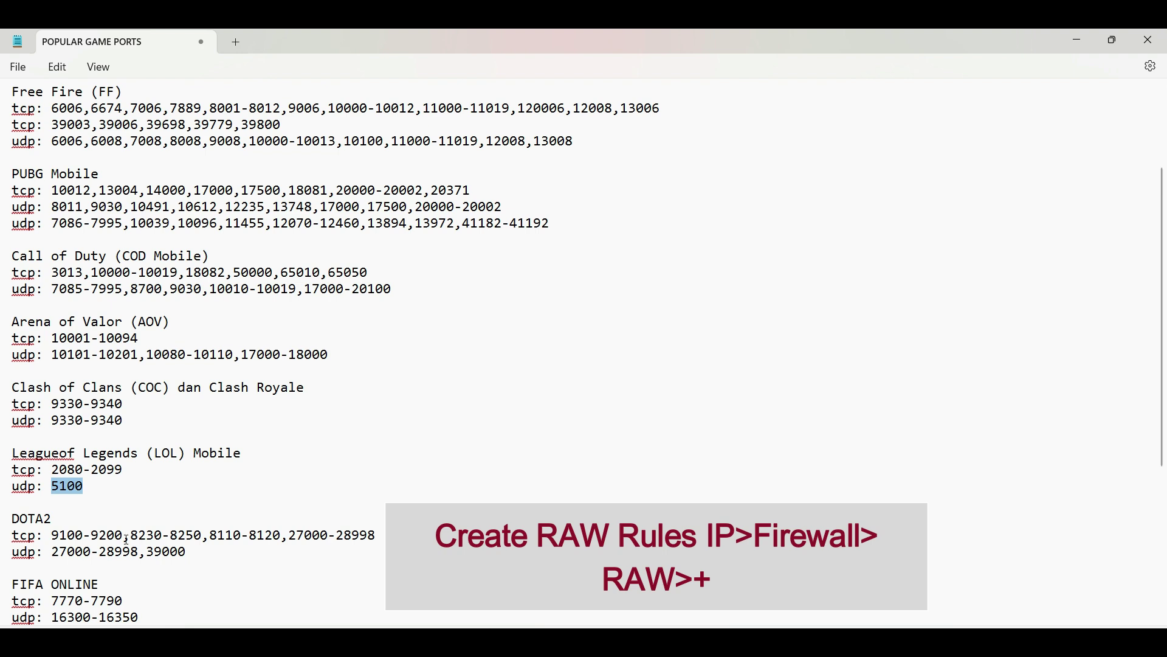
pyautogui.hotkey('alt', 'Tab')
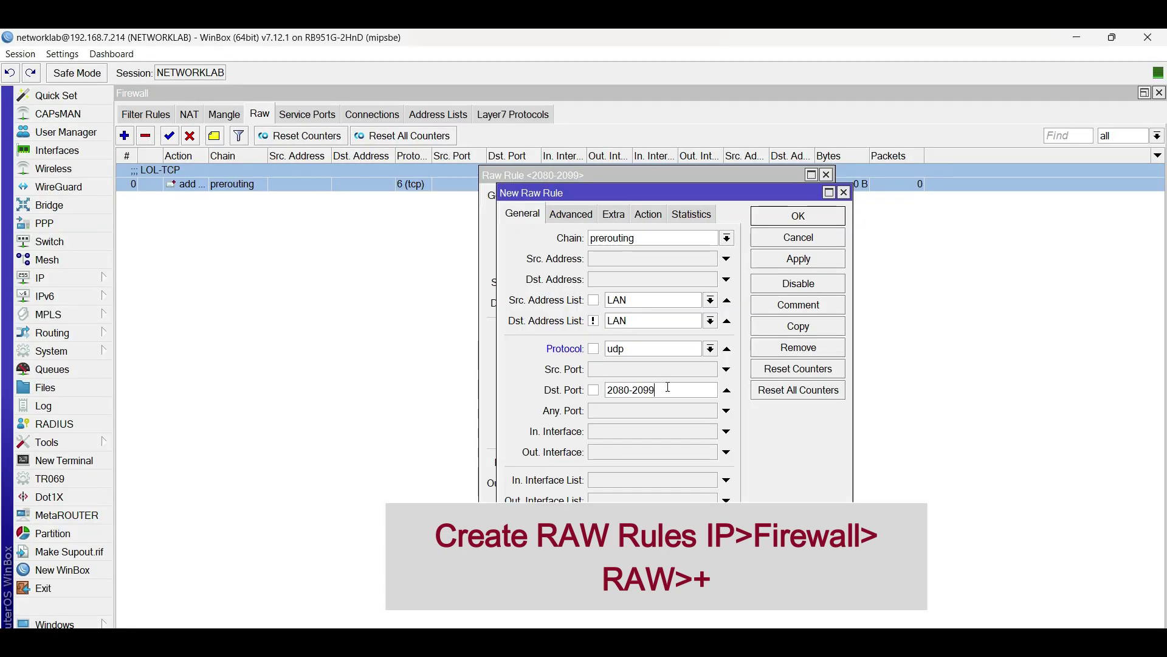
pyautogui.doubleClick(667, 388)
pyautogui.hotkey('ctrl', 'v')
pyautogui.click(796, 295)
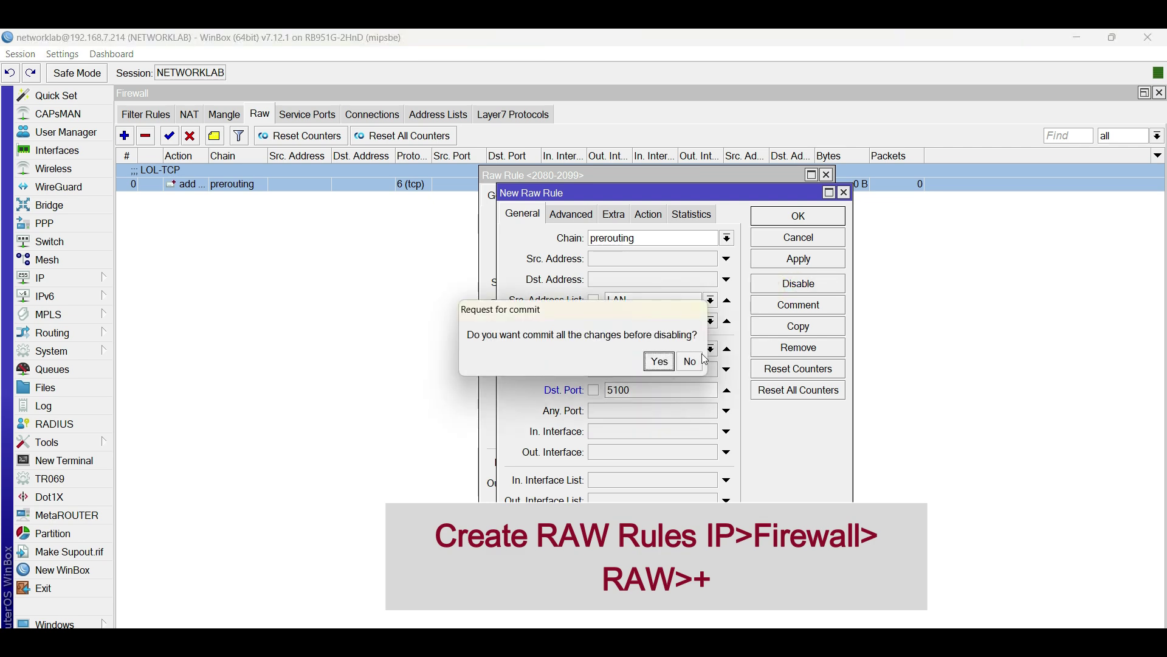
pyautogui.click(692, 363)
# - Change the copied raw rule's comment to LOL-UDP and close both rule windows
pyautogui.click(791, 306)
pyautogui.click(591, 364)
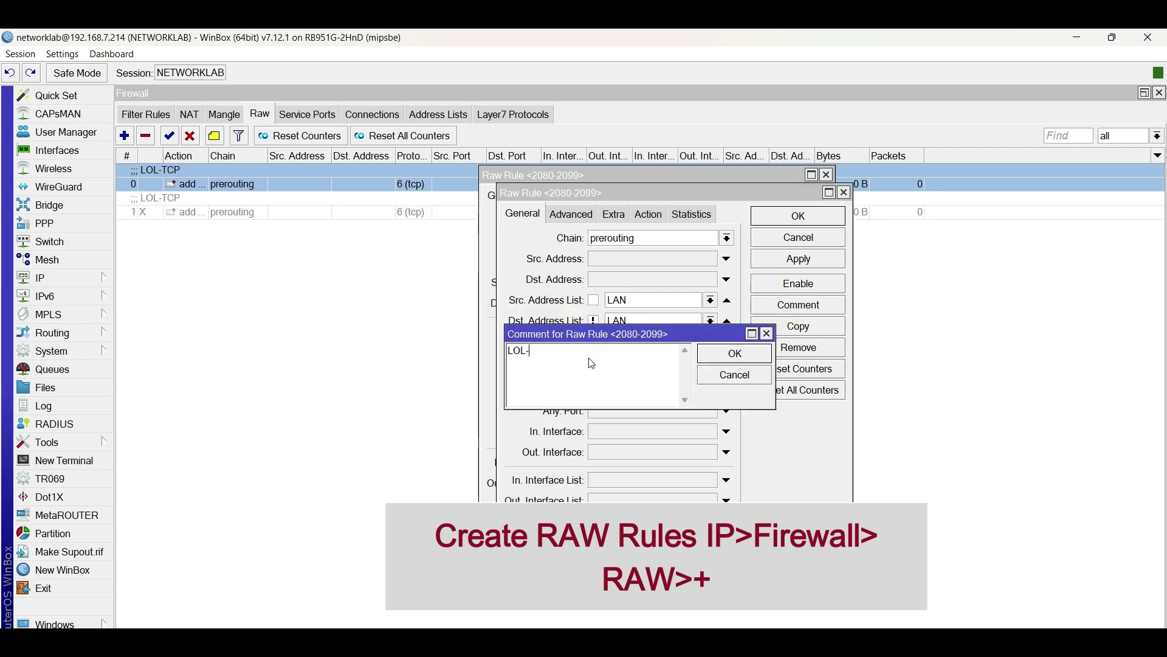
pyautogui.click(734, 353)
pyautogui.click(798, 216)
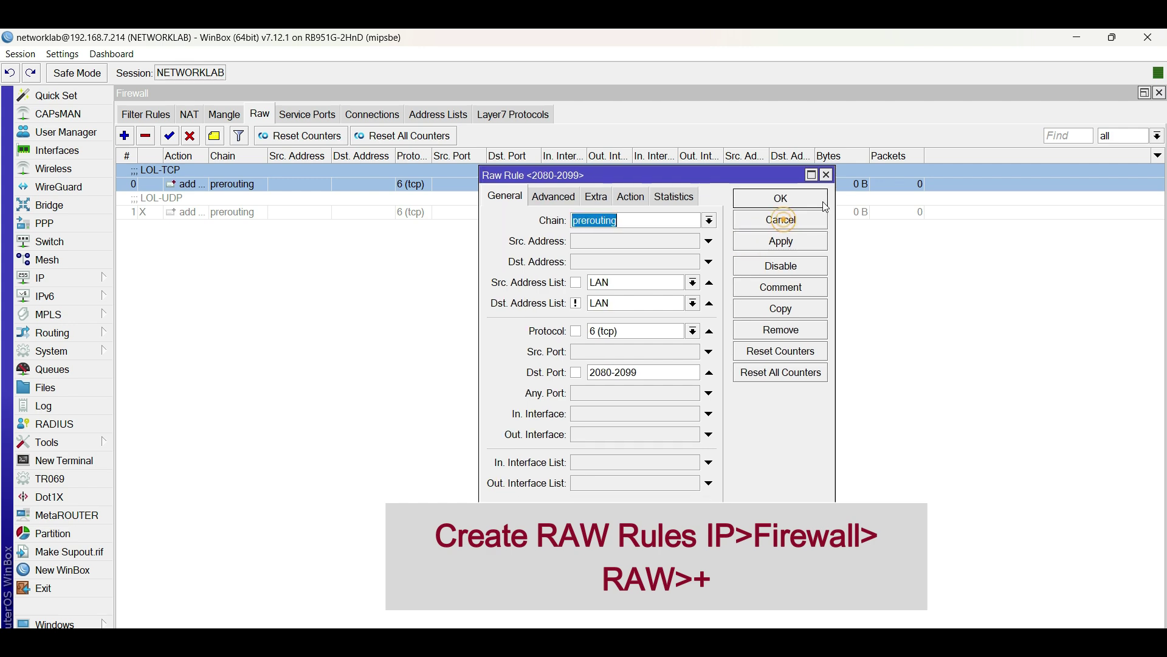
pyautogui.click(826, 175)
# - Enable the LOL-UDP raw rule and widen the Action column so the full action names fit
pyautogui.click(495, 214)
pyautogui.click(373, 265)
pyautogui.moveTo(208, 155); pyautogui.dragTo(299, 156)
pyautogui.click(691, 195)
pyautogui.click(621, 188)
pyautogui.doubleClick(594, 213)
pyautogui.click(630, 331)
pyautogui.write('u')
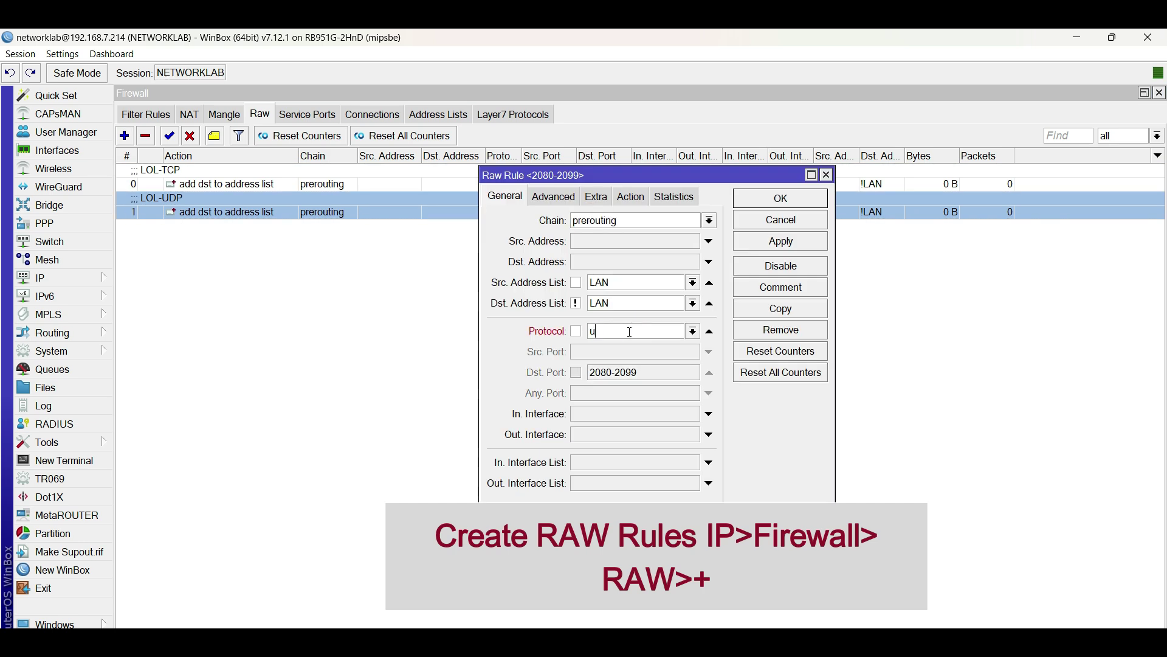
pyautogui.click(775, 225)
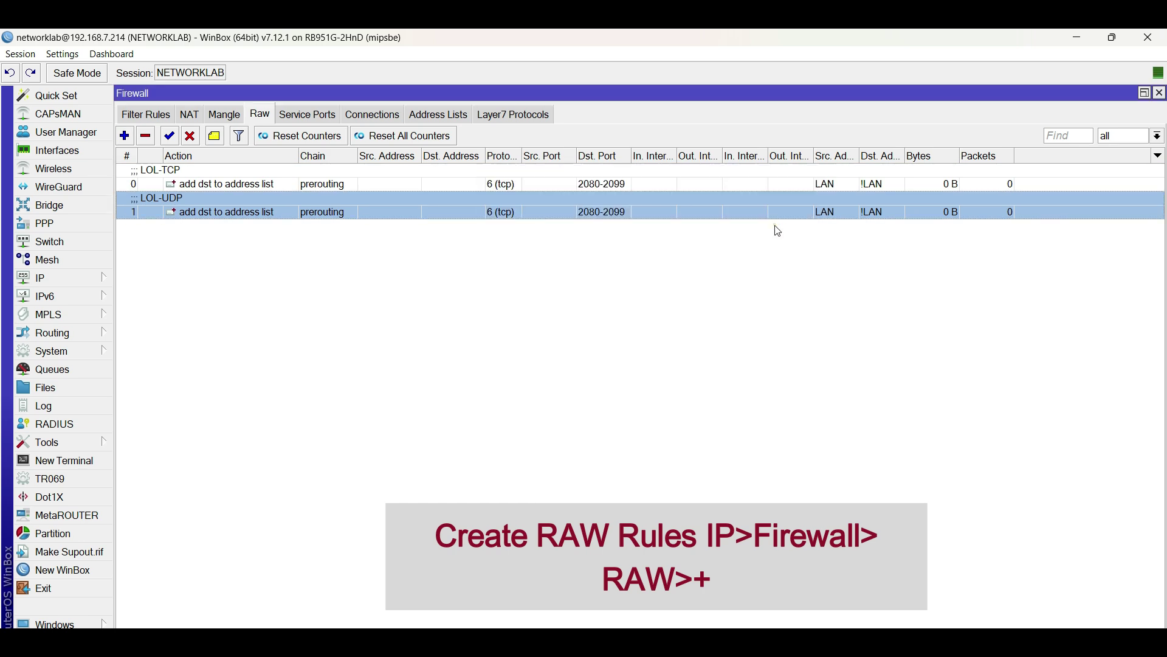
pyautogui.doubleClick(622, 186)
pyautogui.click(650, 334)
pyautogui.write('udp')
pyautogui.click(673, 369)
pyautogui.write('5100')
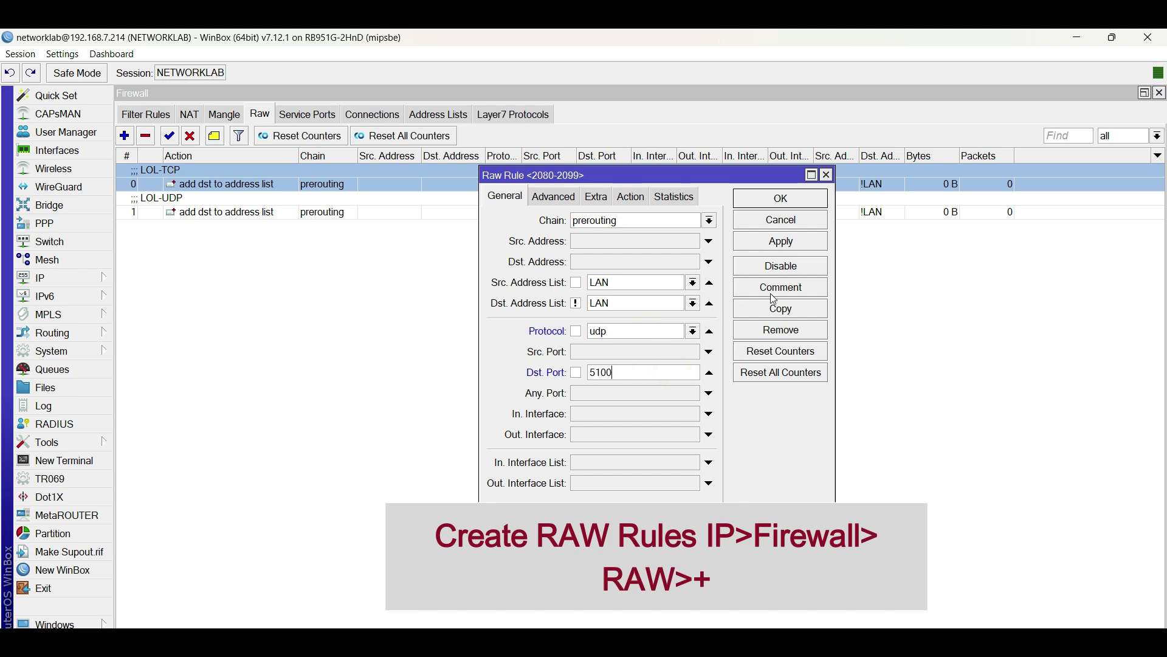
pyautogui.click(786, 220)
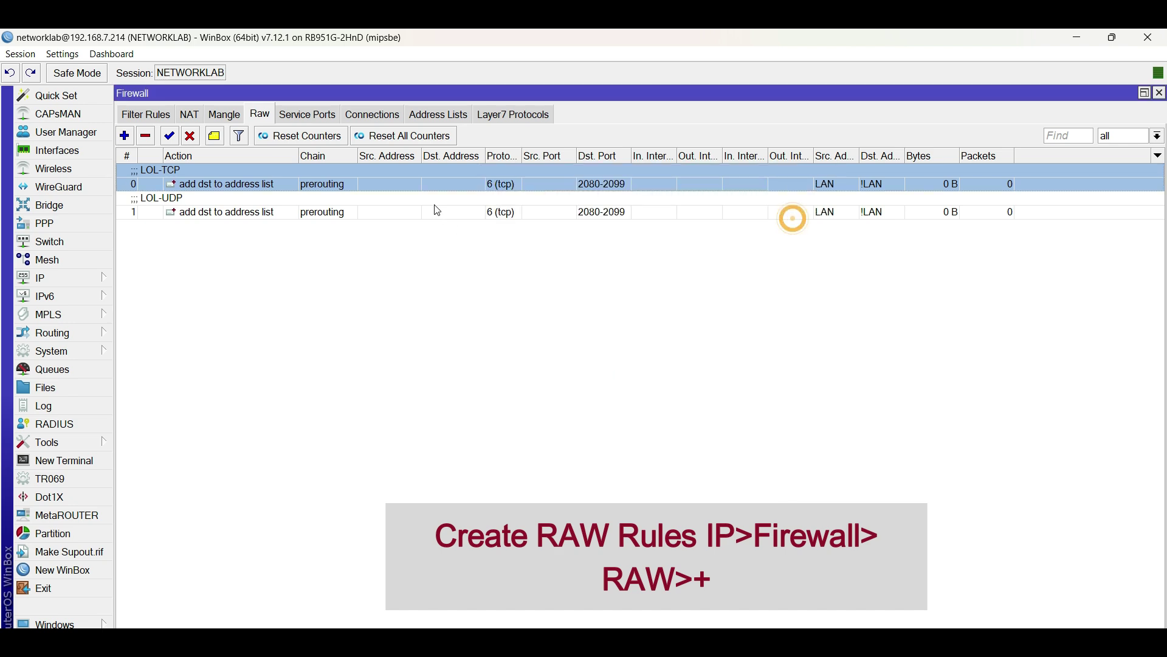
# - Set the LOL-UDP raw rule's protocol to udp and destination port to 5100, save it, and widen the Protocol column
pyautogui.doubleClick(790, 214)
pyautogui.click(630, 332)
pyautogui.write('udp')
pyautogui.click(677, 371)
pyautogui.write('5100')
pyautogui.click(781, 241)
pyautogui.click(781, 199)
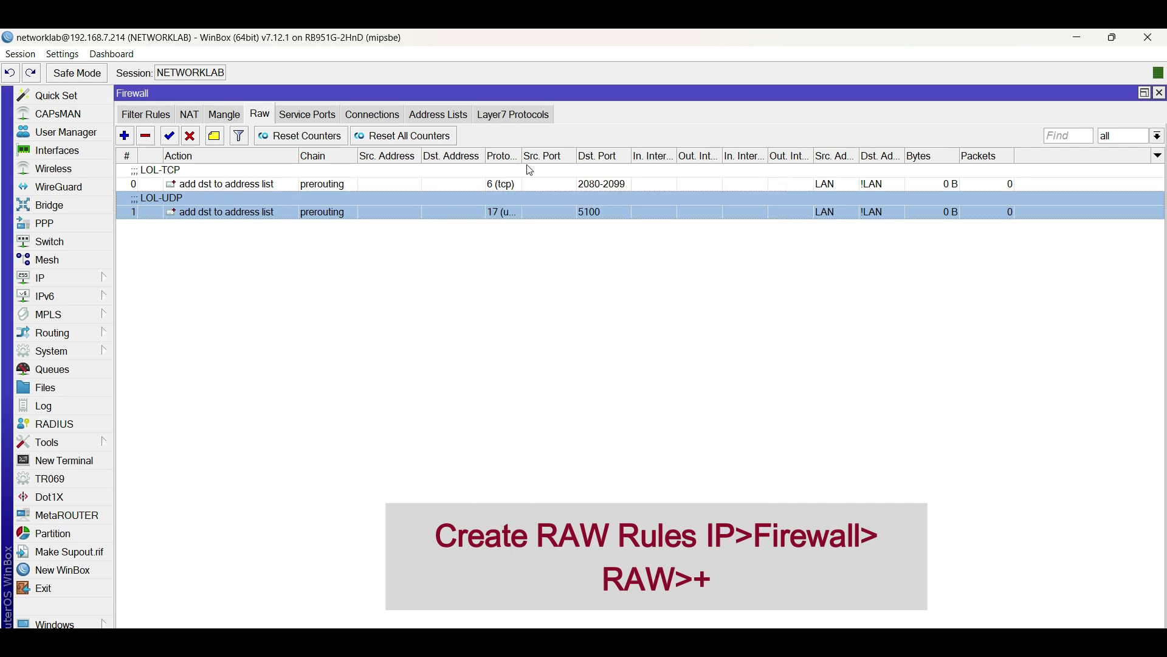
pyautogui.moveTo(523, 155); pyautogui.dragTo(548, 155)
pyautogui.click(530, 208)
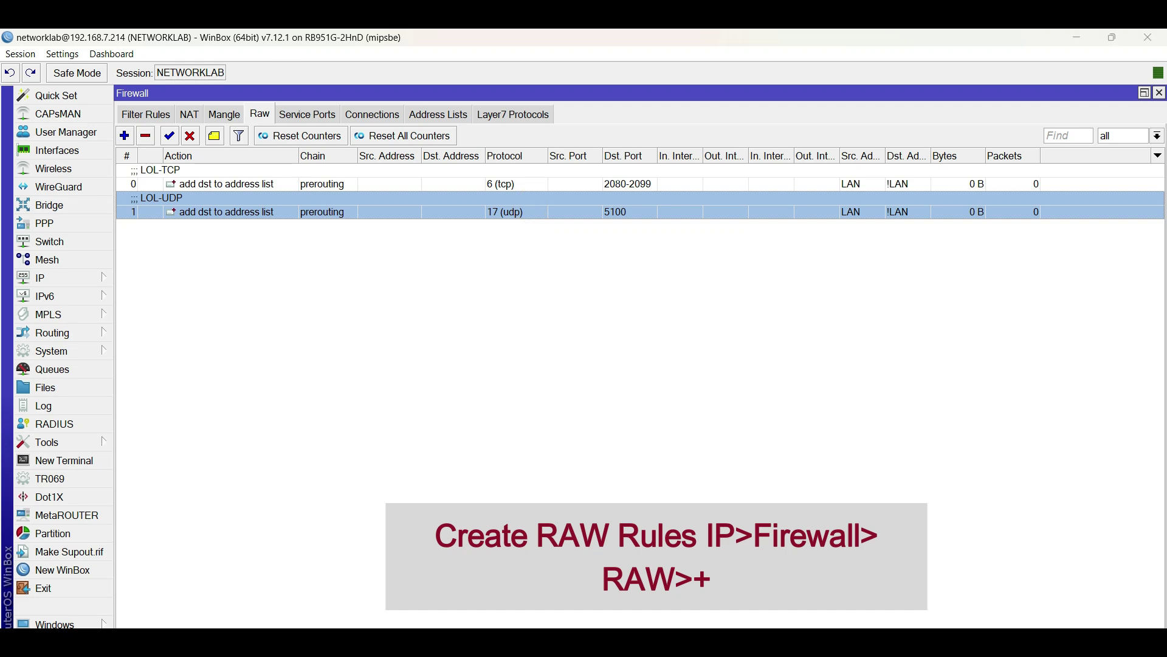
# - Check the firewall address lists for entries collected by the raw rules and return to the raw rules
pyautogui.click(414, 116)
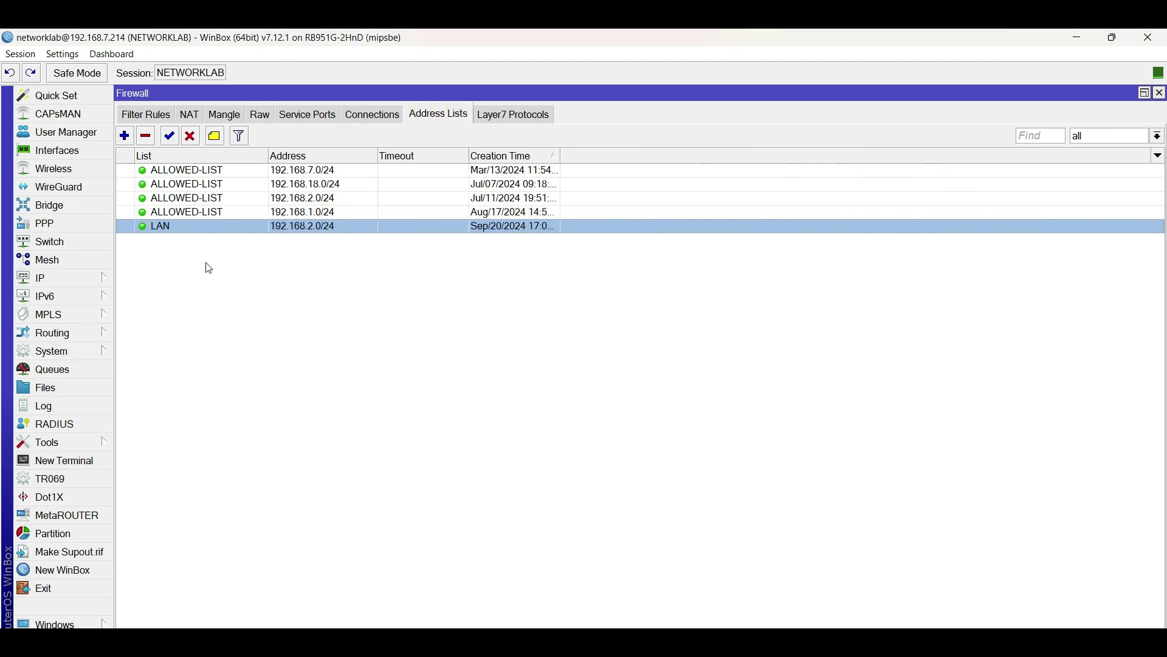
pyautogui.click(222, 213)
pyautogui.click(223, 228)
pyautogui.click(260, 114)
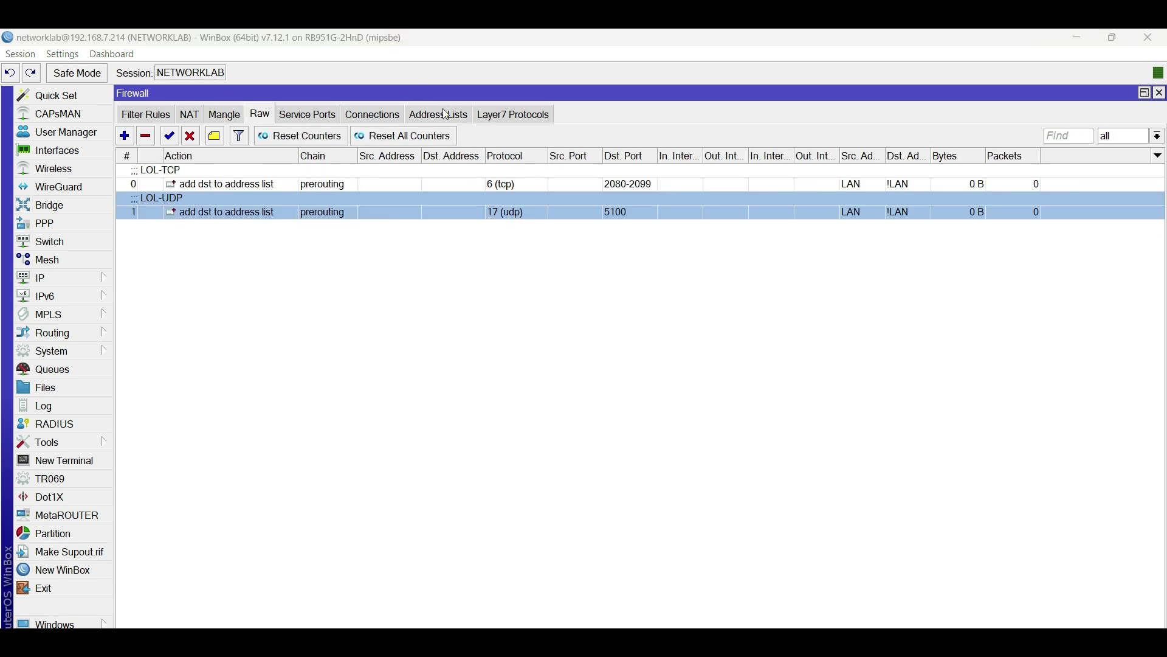
pyautogui.click(448, 114)
pyautogui.click(261, 114)
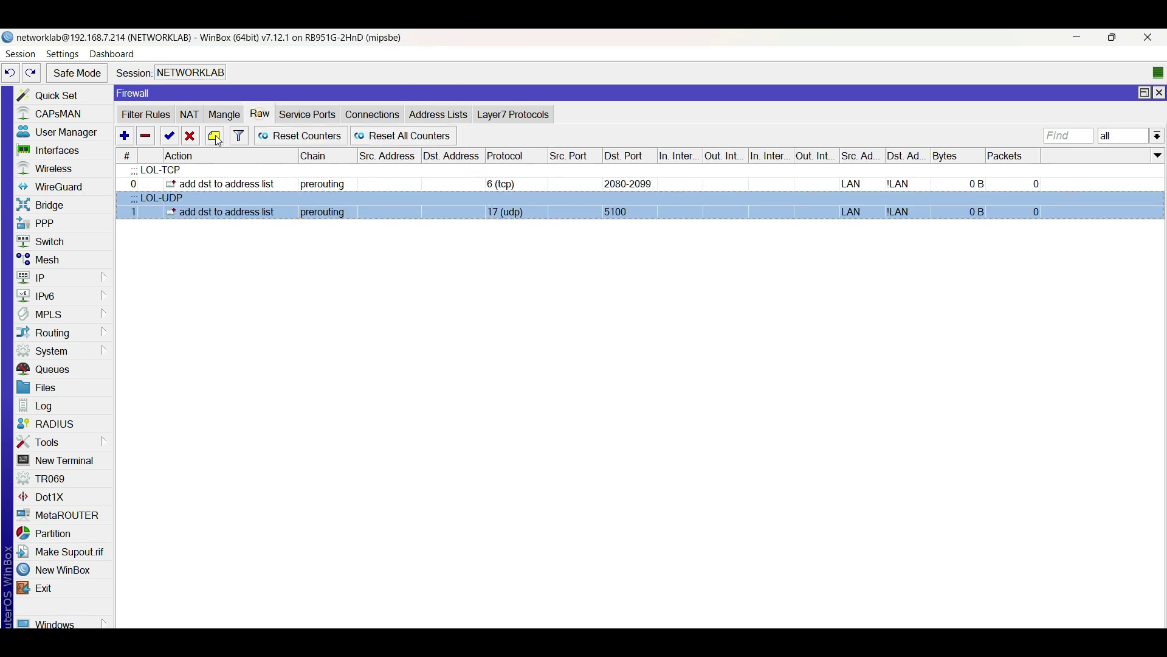
# - Start a new firewall mangle rule, keeping its chain as prerouting
pyautogui.click(225, 113)
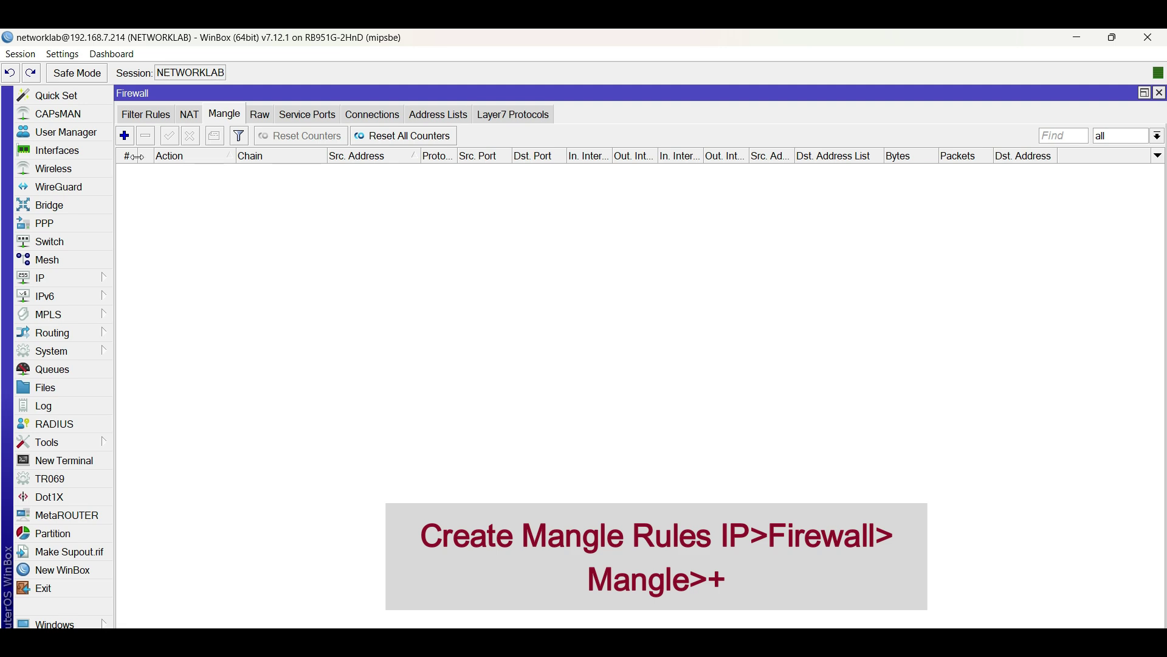
pyautogui.click(125, 139)
pyautogui.moveTo(341, 104); pyautogui.dragTo(489, 159)
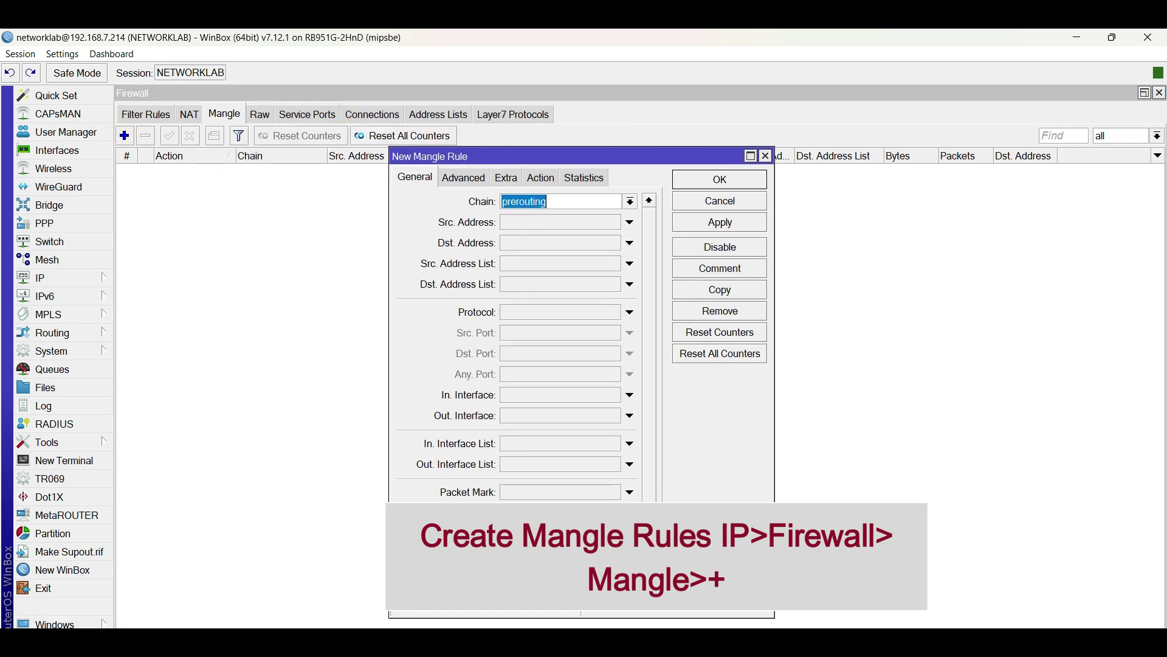
pyautogui.moveTo(561, 196); pyautogui.dragTo(502, 203)
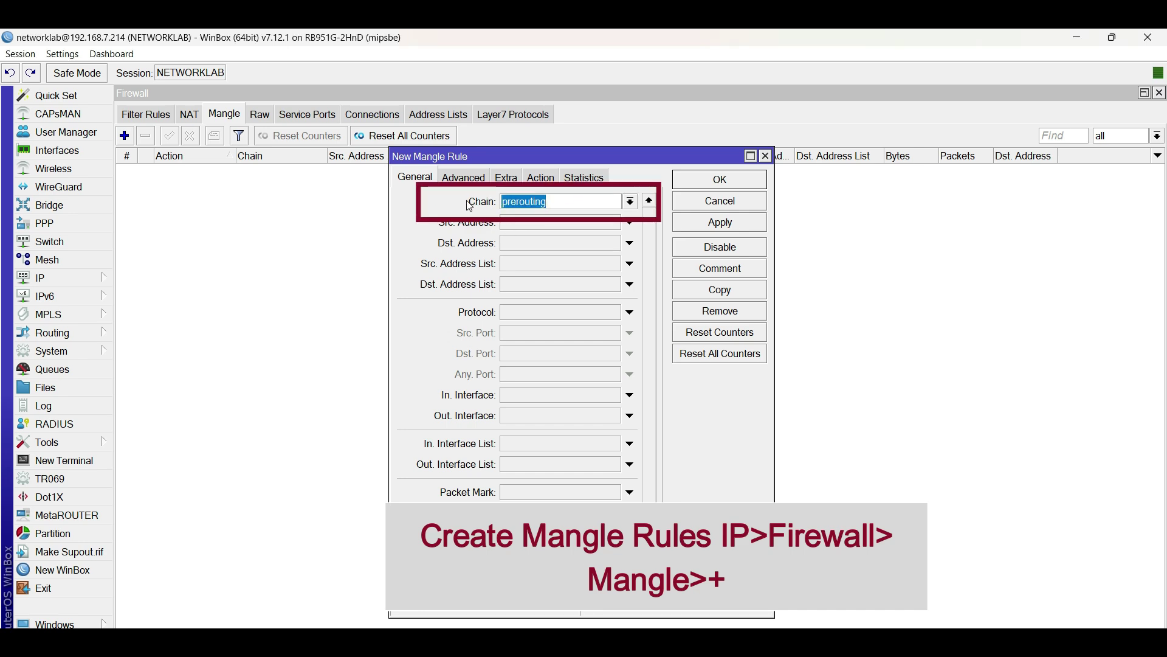
# - Set the mangle rule's source address list to LAN and its destination address list to LOL
pyautogui.click(536, 262)
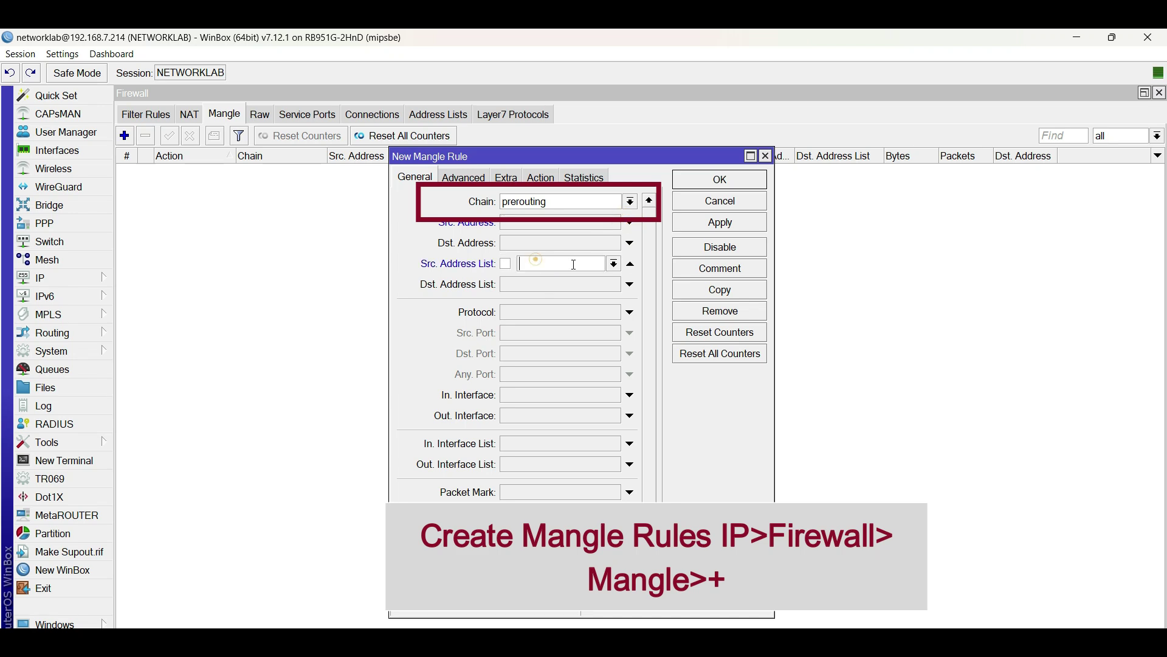
pyautogui.click(614, 263)
pyautogui.click(585, 288)
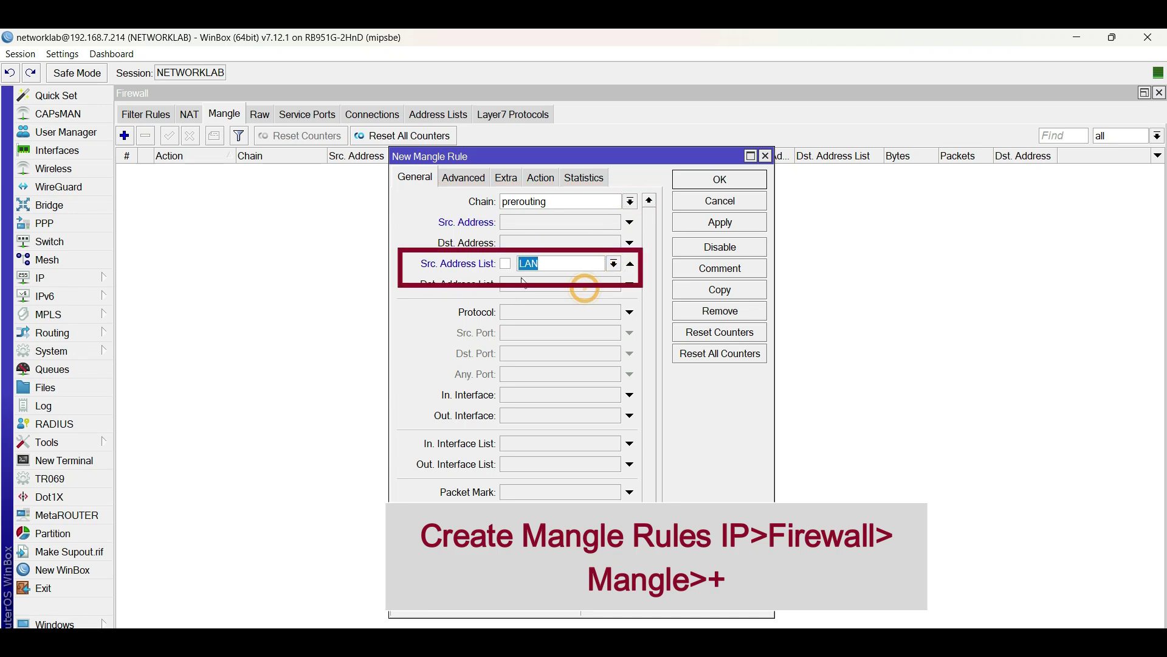
pyautogui.doubleClick(566, 262)
pyautogui.click(544, 285)
pyautogui.click(614, 285)
pyautogui.click(614, 286)
pyautogui.click(575, 321)
pyautogui.click(541, 284)
pyautogui.doubleClick(540, 284)
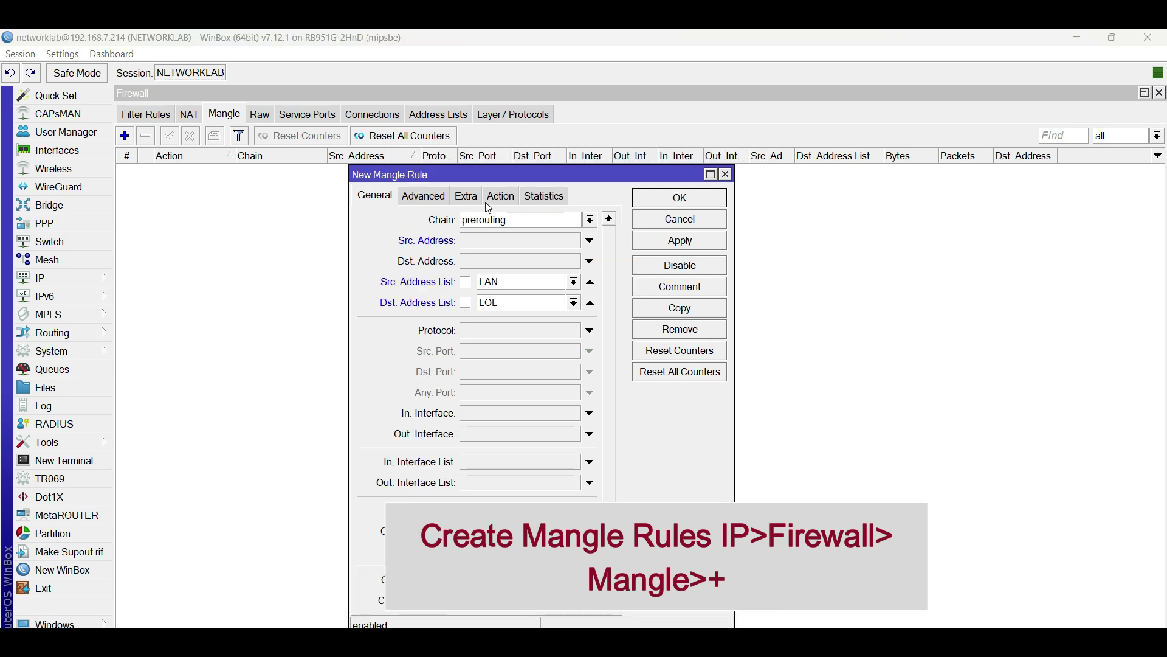
# - Set the mangle rule's action to mark connection with the new connection mark LOL
pyautogui.click(512, 197)
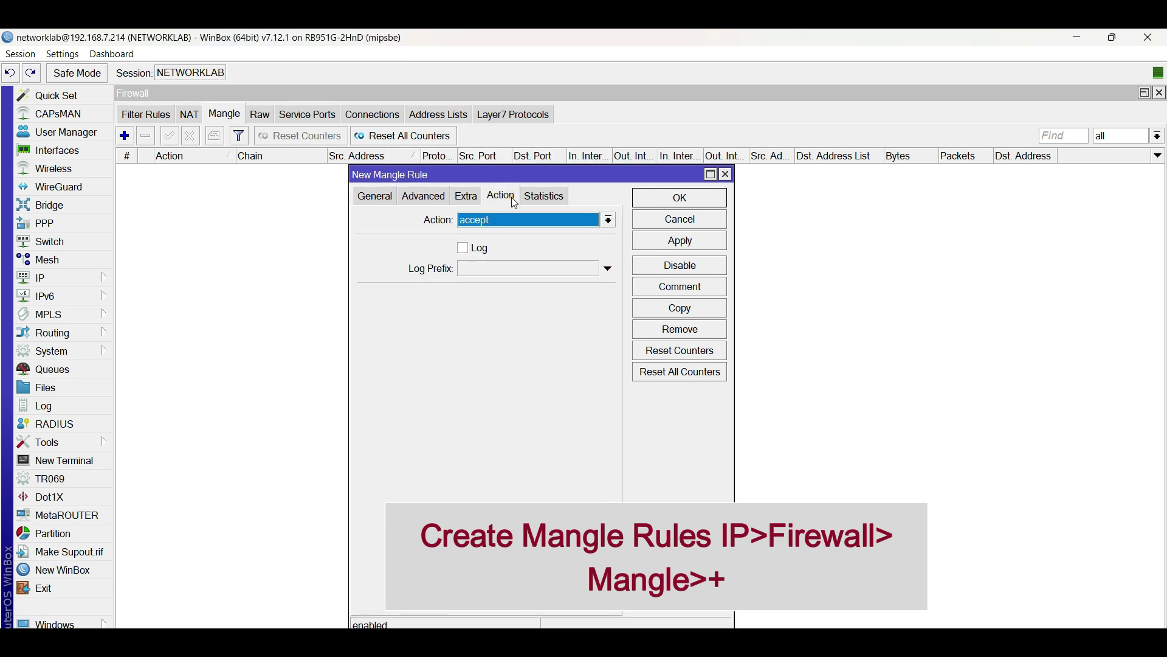
pyautogui.click(498, 218)
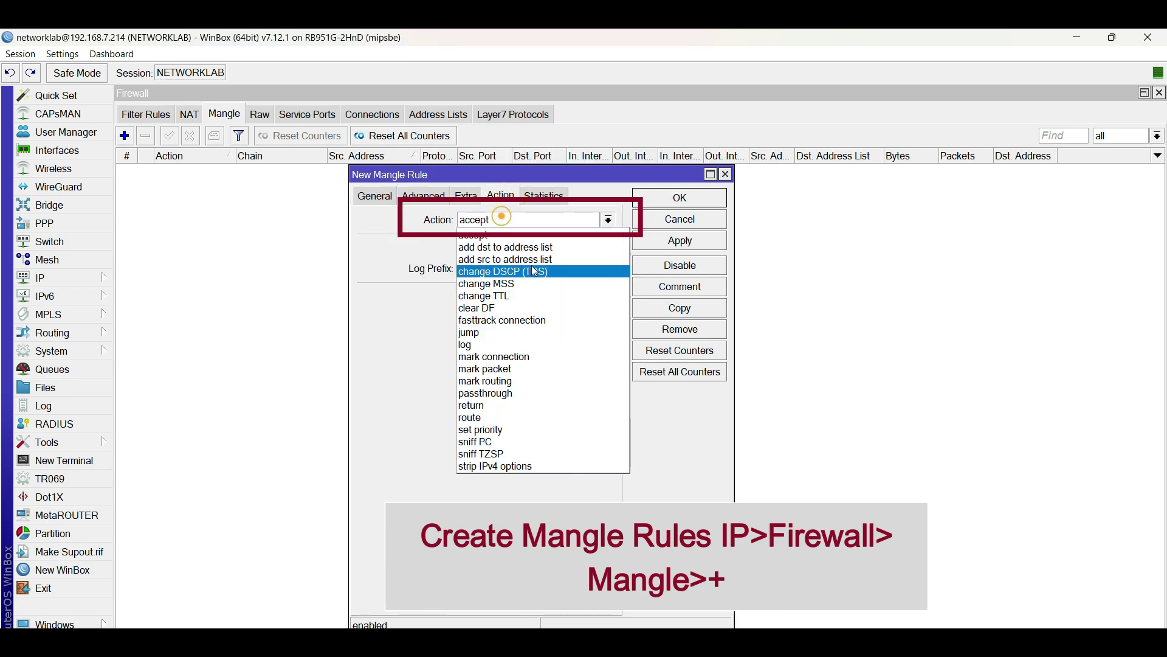
pyautogui.click(522, 358)
pyautogui.click(609, 297)
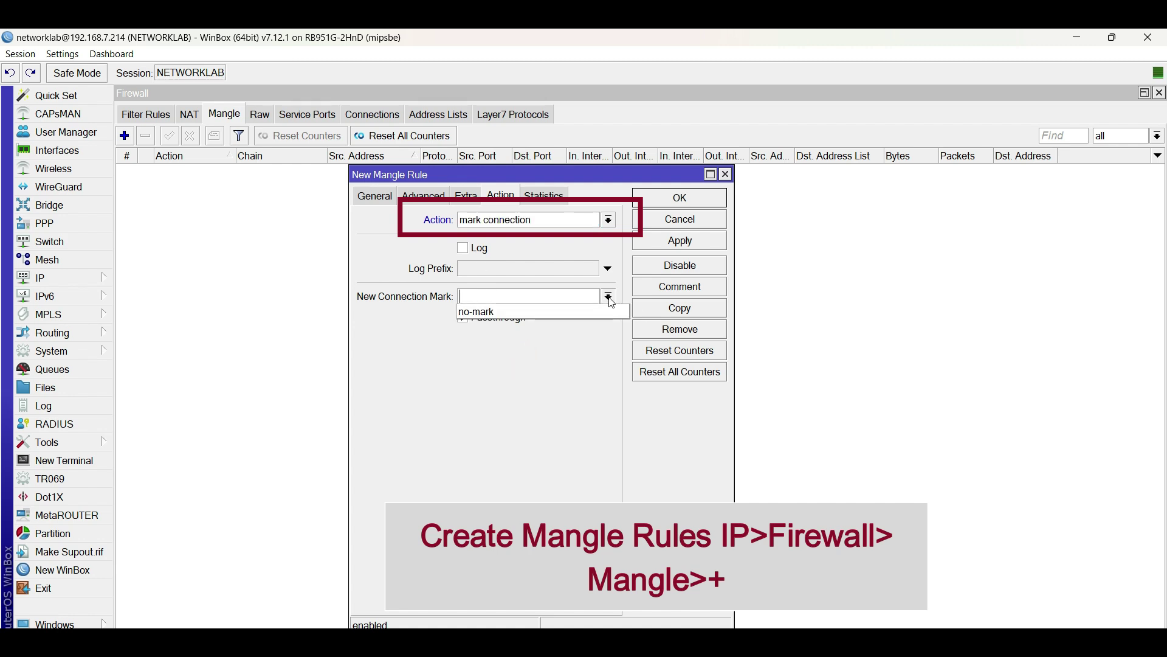
pyautogui.click(564, 298)
pyautogui.write('LO')
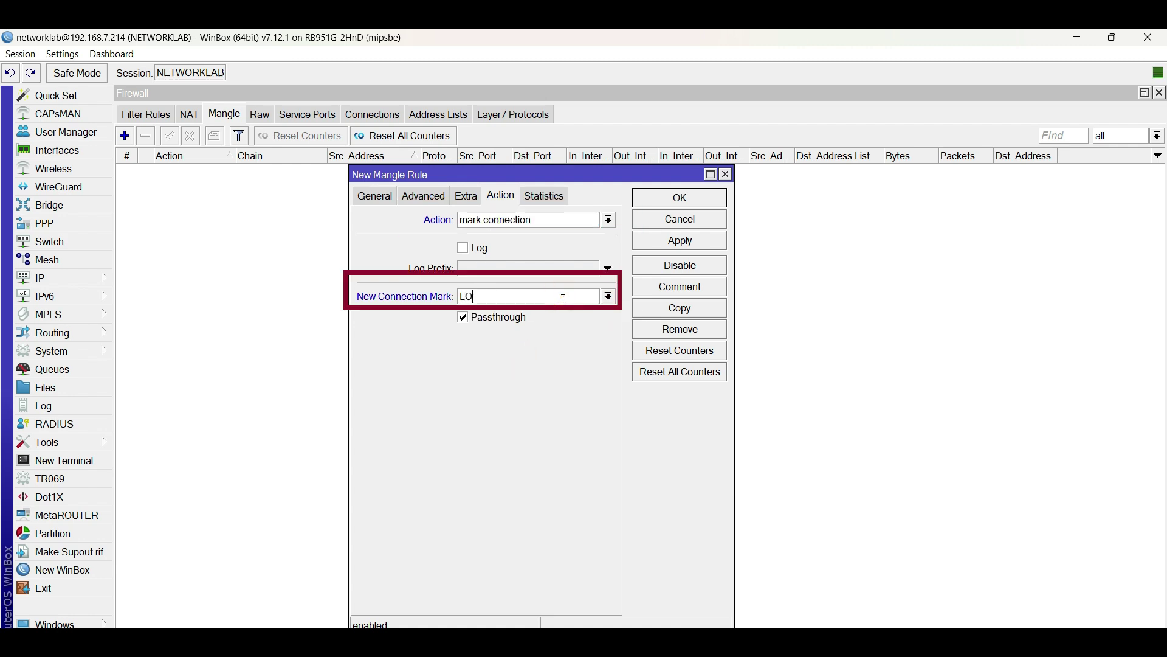
pyautogui.doubleClick(496, 295)
# - Add the comment LOL to the mangle rule, save it, and widen the Action column of the rule list
pyautogui.click(675, 288)
pyautogui.write('5100')
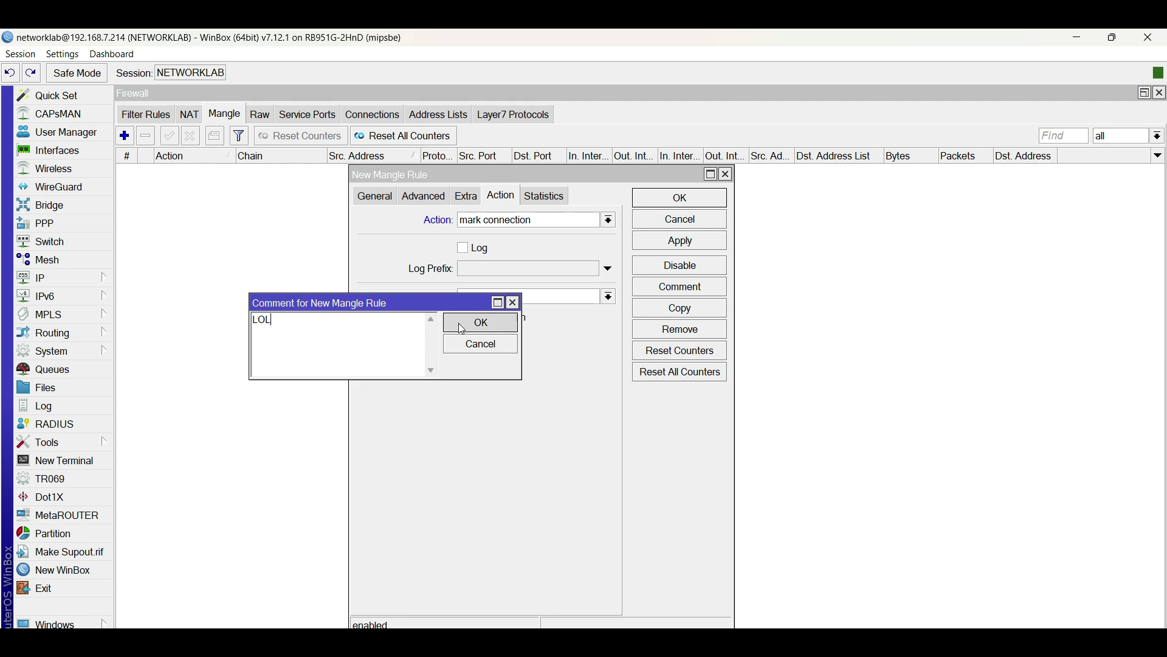
pyautogui.click(481, 323)
pyautogui.click(679, 243)
pyautogui.click(683, 201)
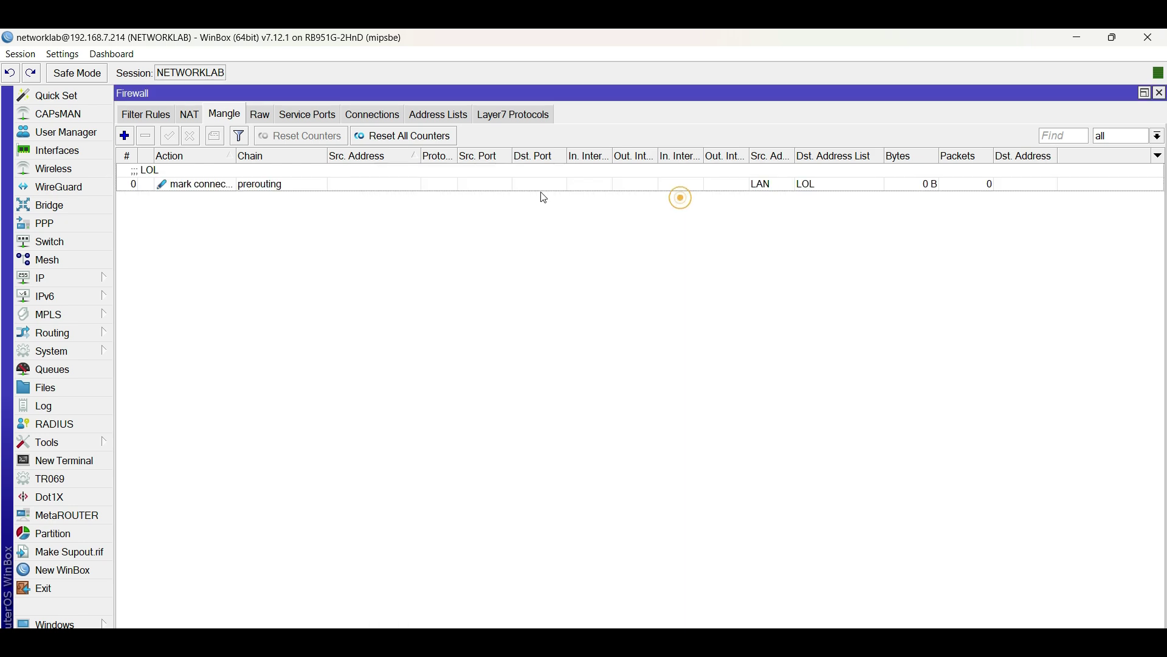
pyautogui.click(373, 182)
pyautogui.moveTo(237, 156); pyautogui.dragTo(270, 156)
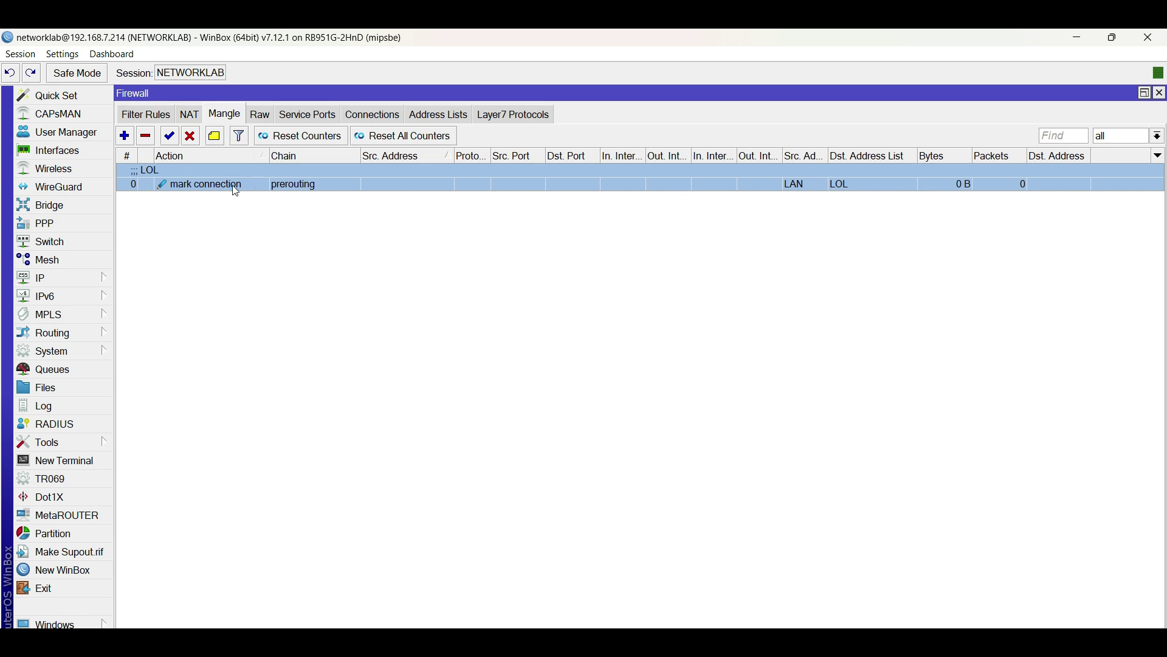
# - Start a new firewall filter rule in the forward chain and set its connection mark to LOL
pyautogui.click(155, 118)
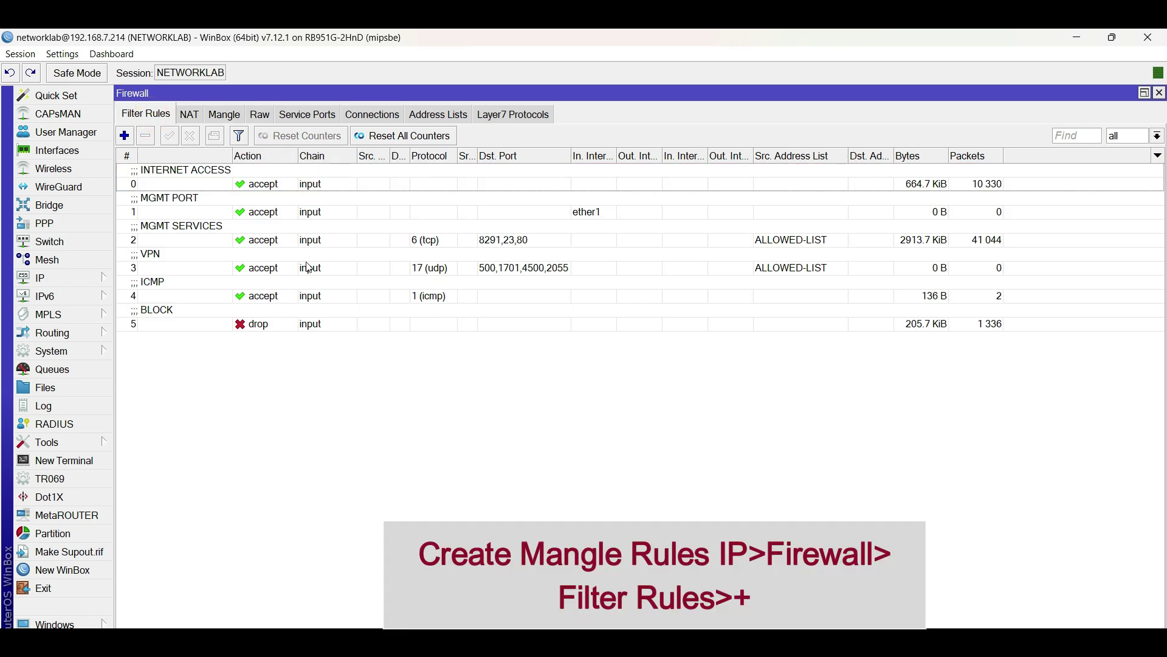
pyautogui.click(125, 135)
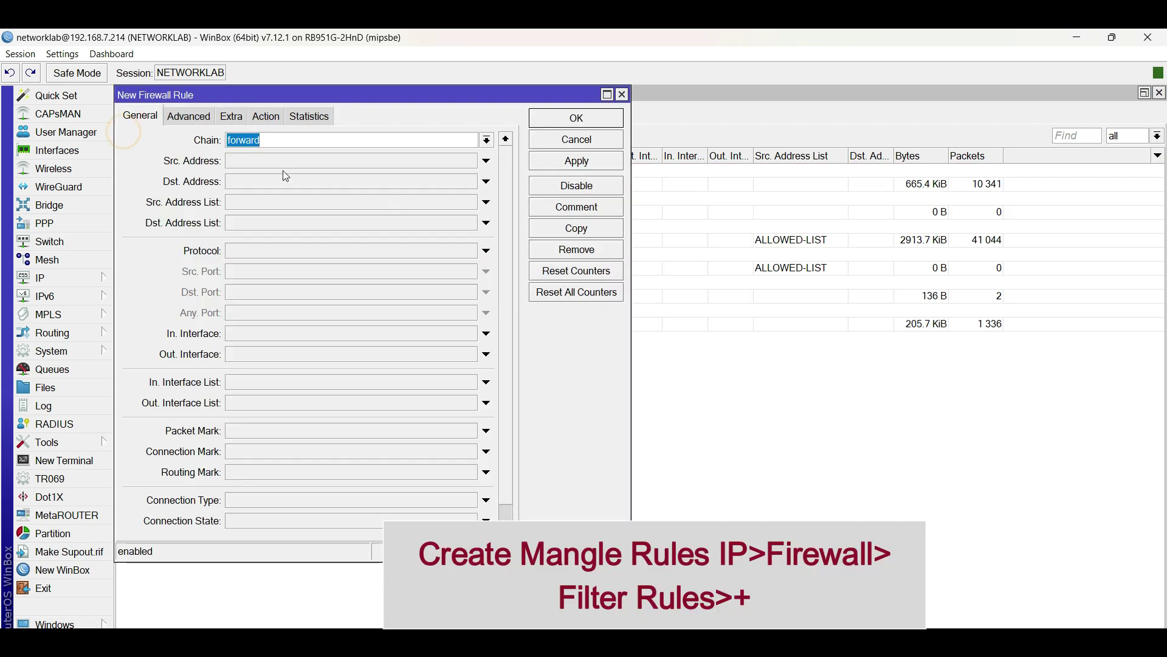
pyautogui.moveTo(220, 108); pyautogui.dragTo(462, 142)
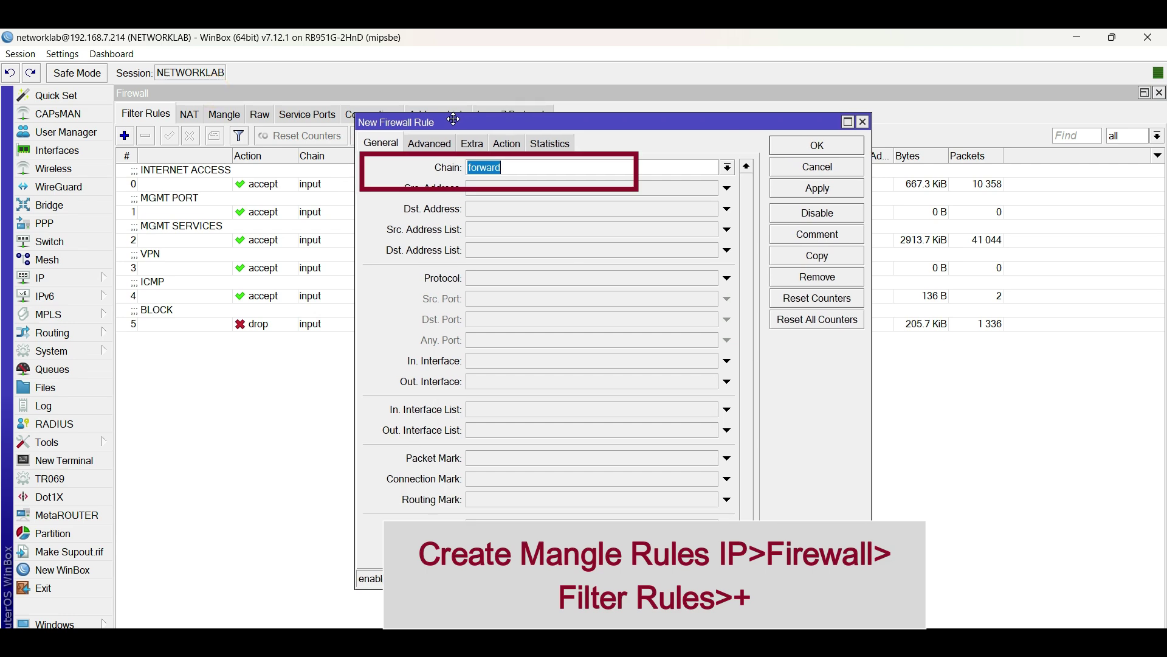
pyautogui.doubleClick(518, 169)
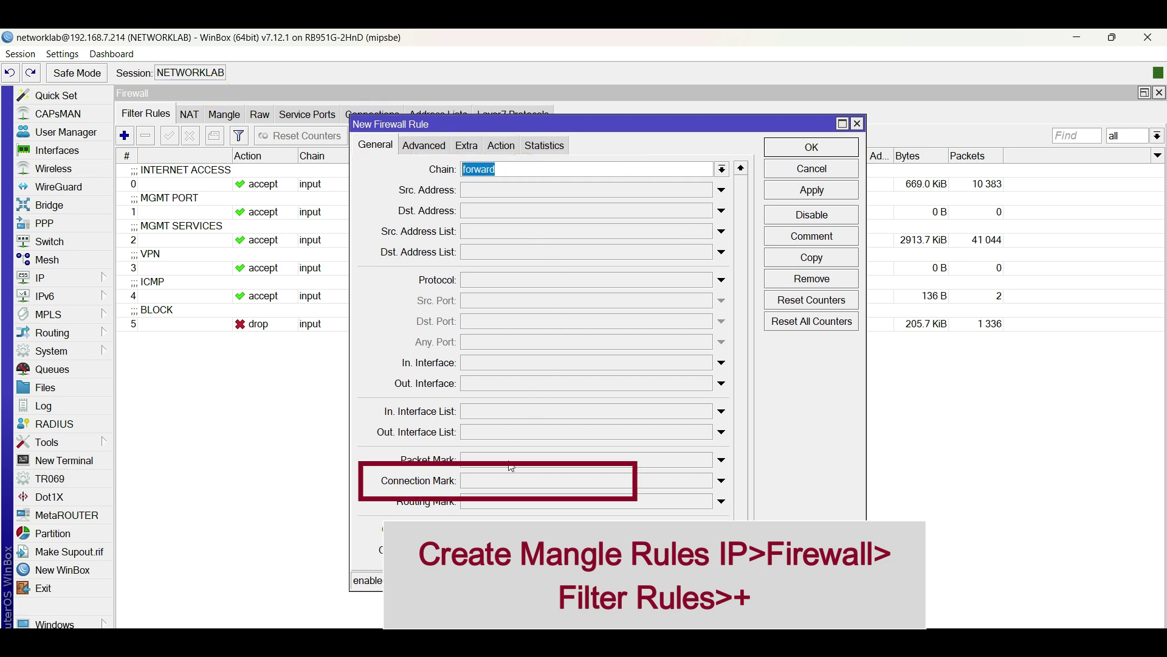
pyautogui.click(501, 482)
pyautogui.click(705, 480)
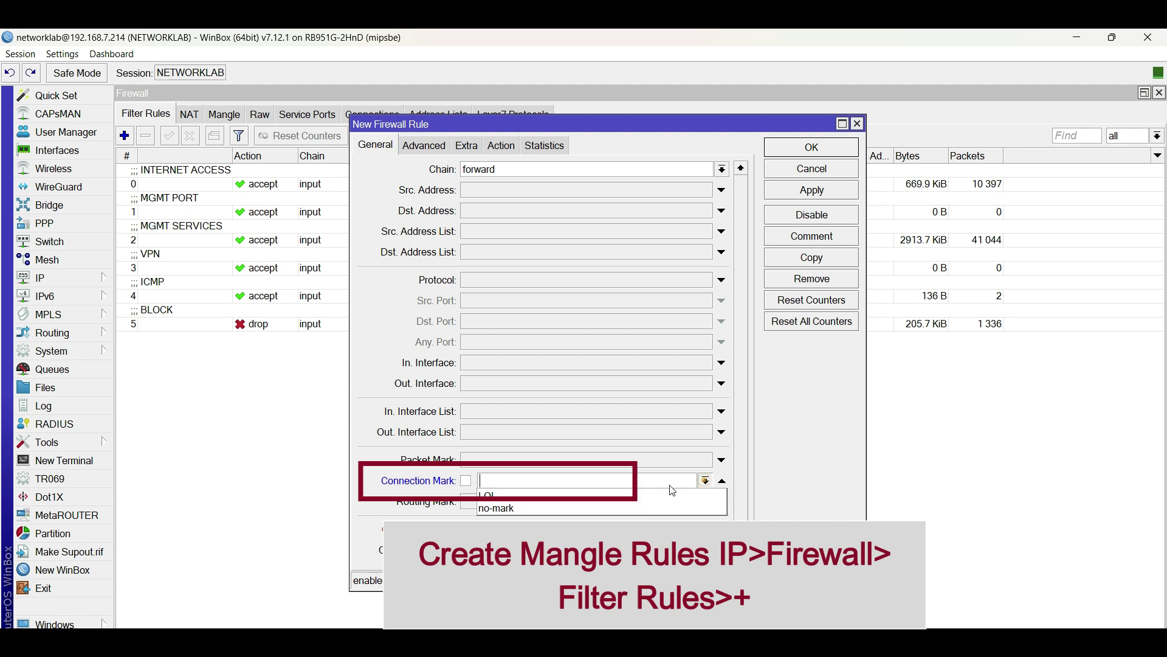
pyautogui.click(572, 495)
pyautogui.doubleClick(575, 482)
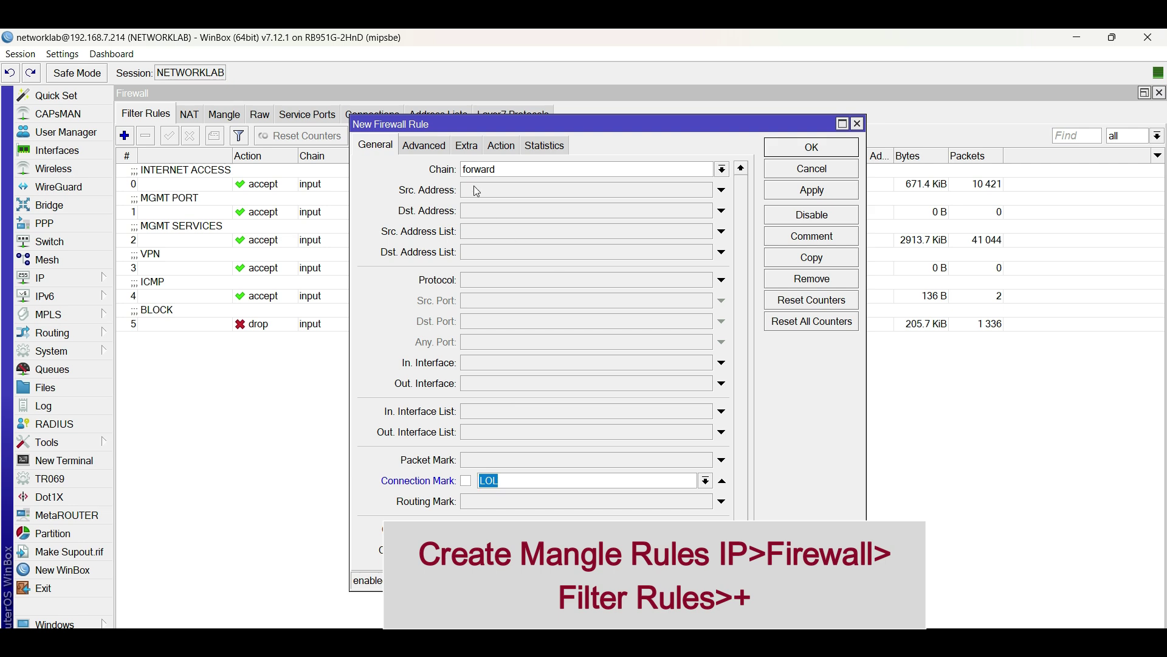
pyautogui.doubleClick(487, 169)
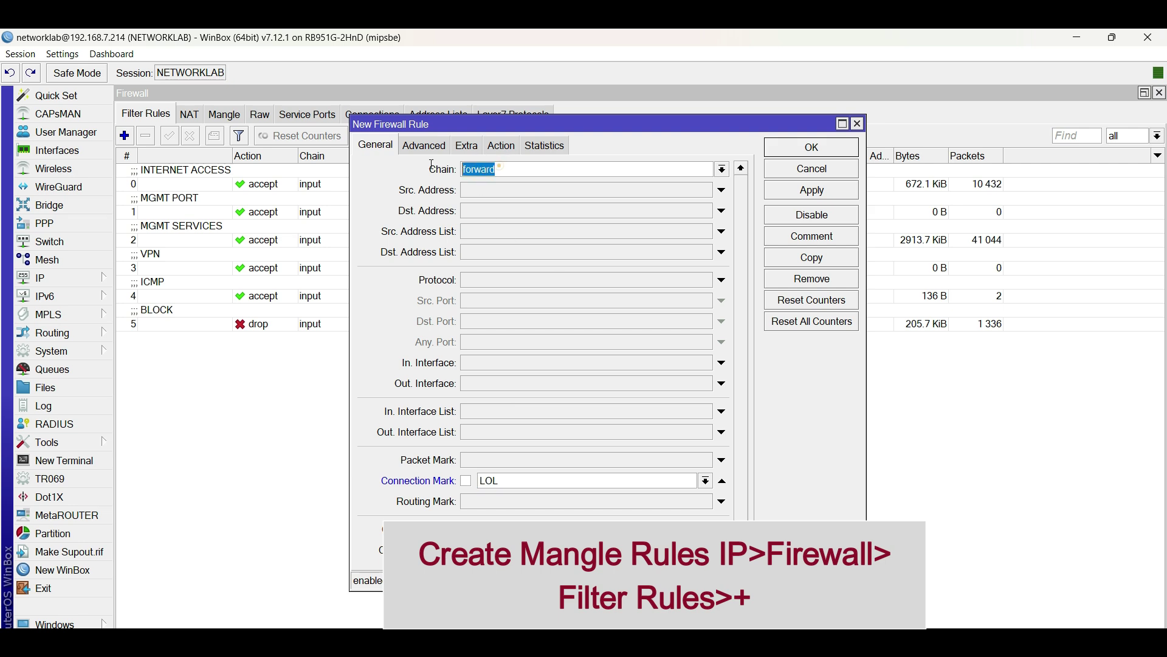
pyautogui.doubleClick(521, 482)
# - Set the filter rule's action to drop, comment it LOL-BLOCK, and save it
pyautogui.click(502, 146)
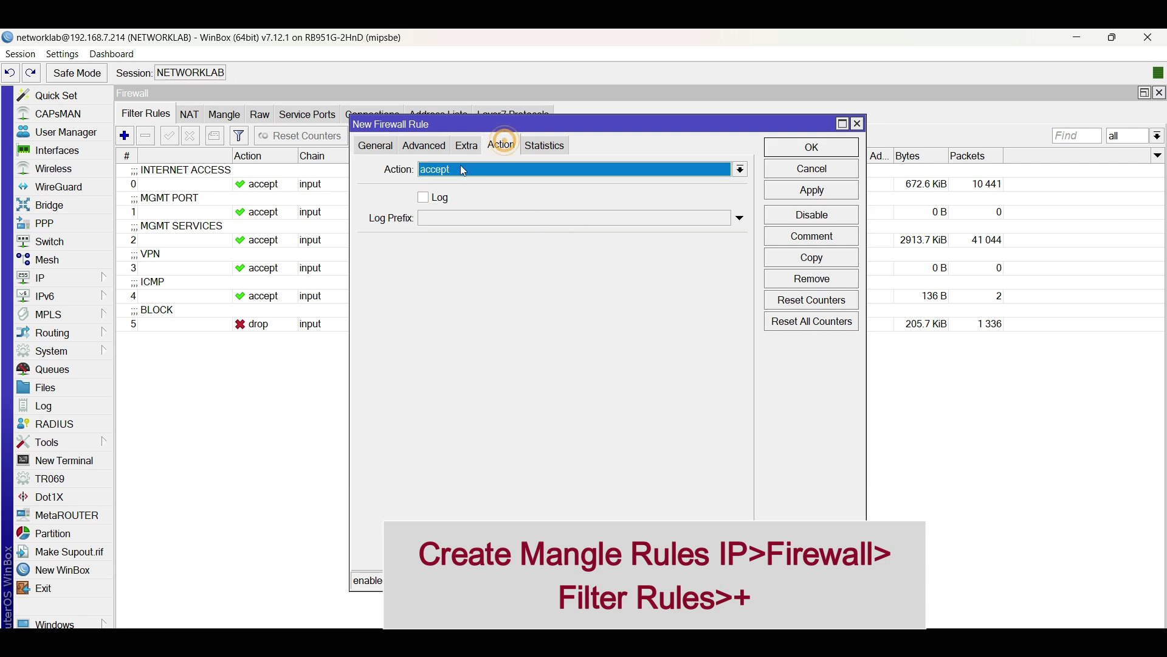
pyautogui.click(462, 167)
pyautogui.click(460, 221)
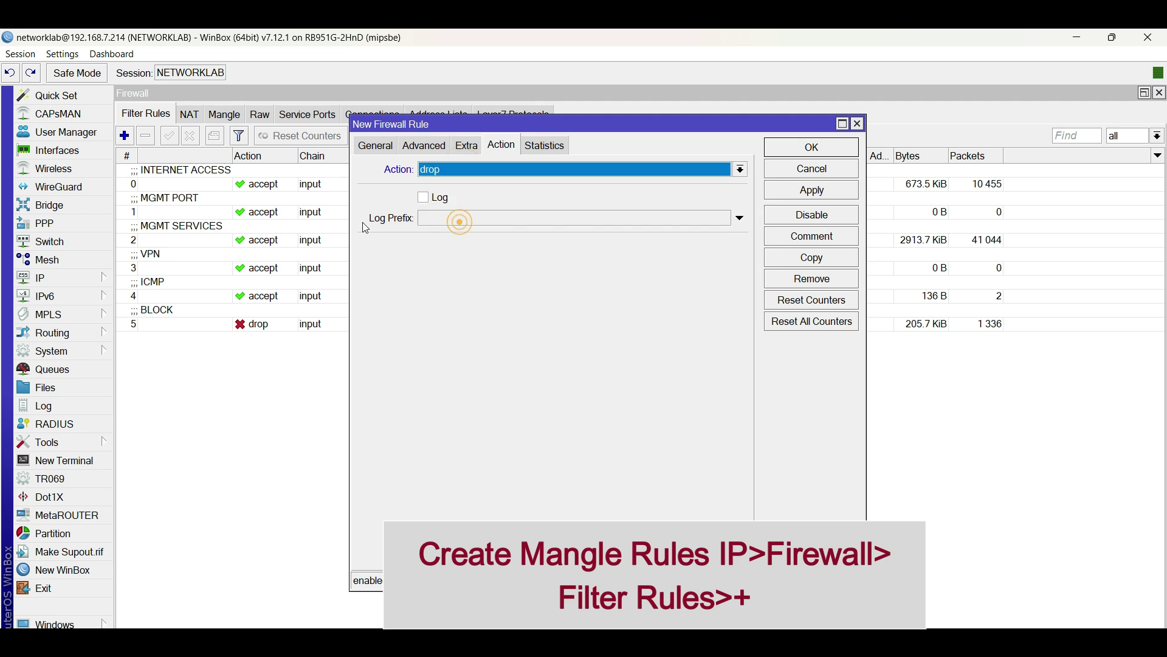
pyautogui.click(785, 237)
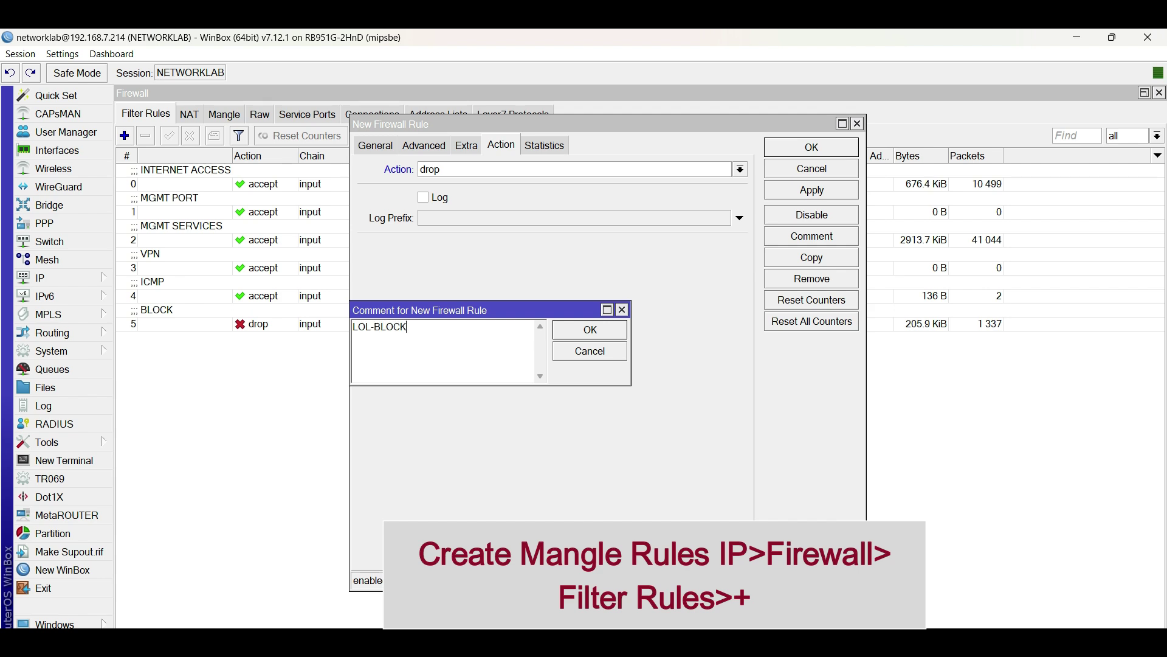
pyautogui.click(568, 331)
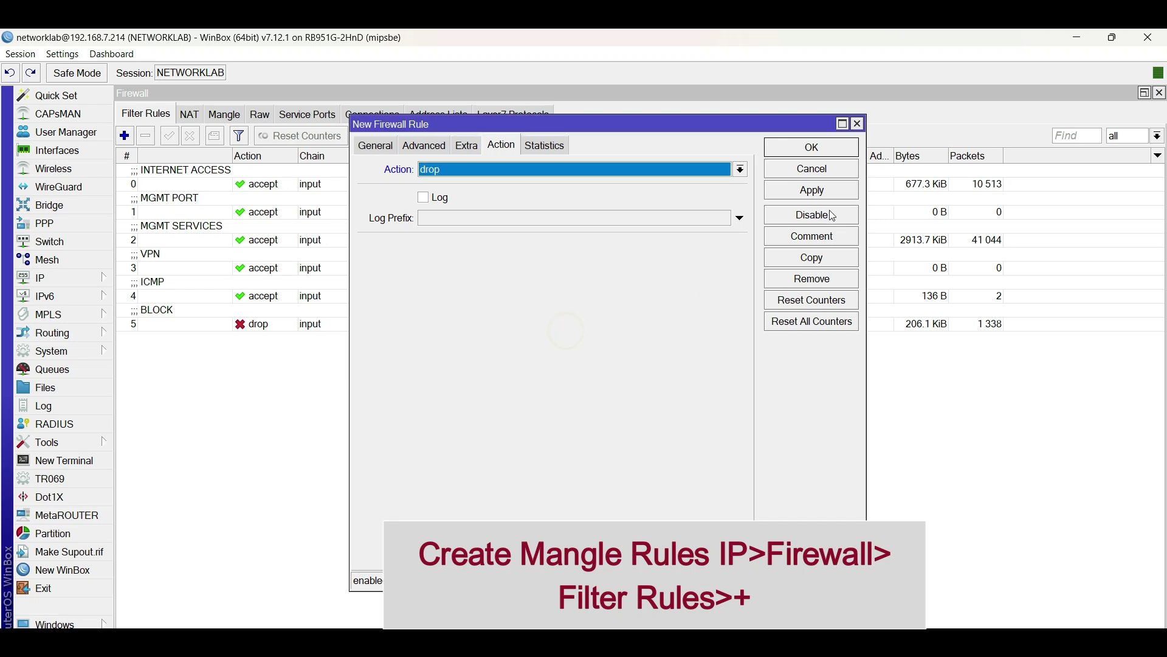
pyautogui.click(811, 191)
pyautogui.click(809, 148)
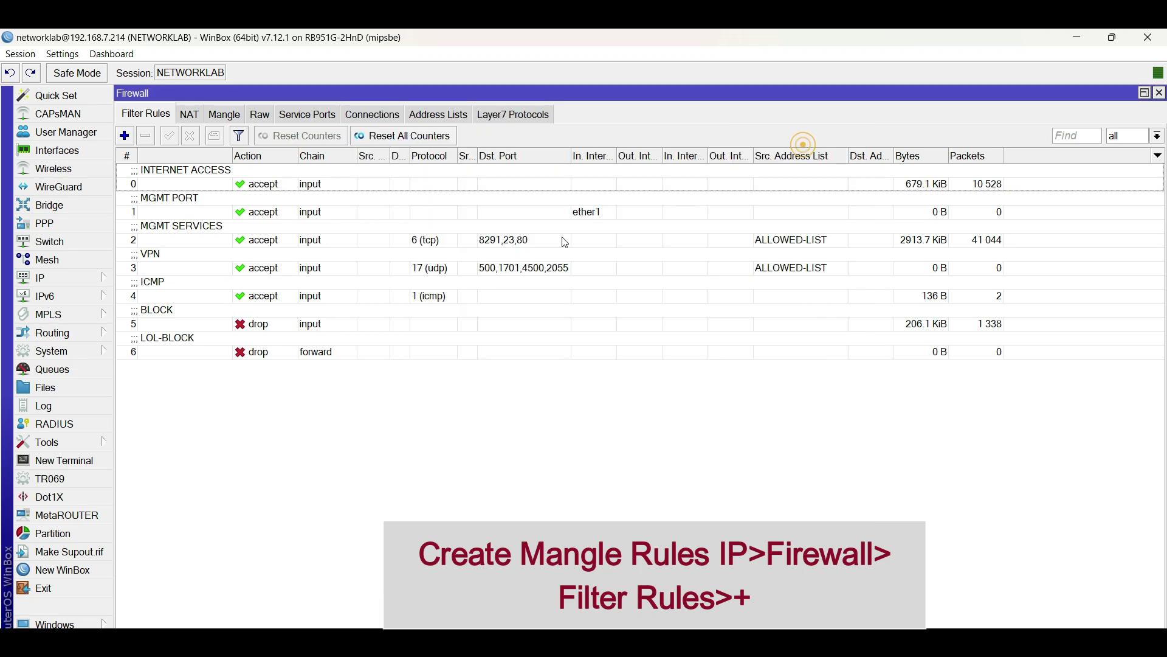
# - Move the LOL-BLOCK filter rule above the BLOCK rule
pyautogui.click(534, 357)
pyautogui.moveTo(377, 351); pyautogui.dragTo(385, 322)
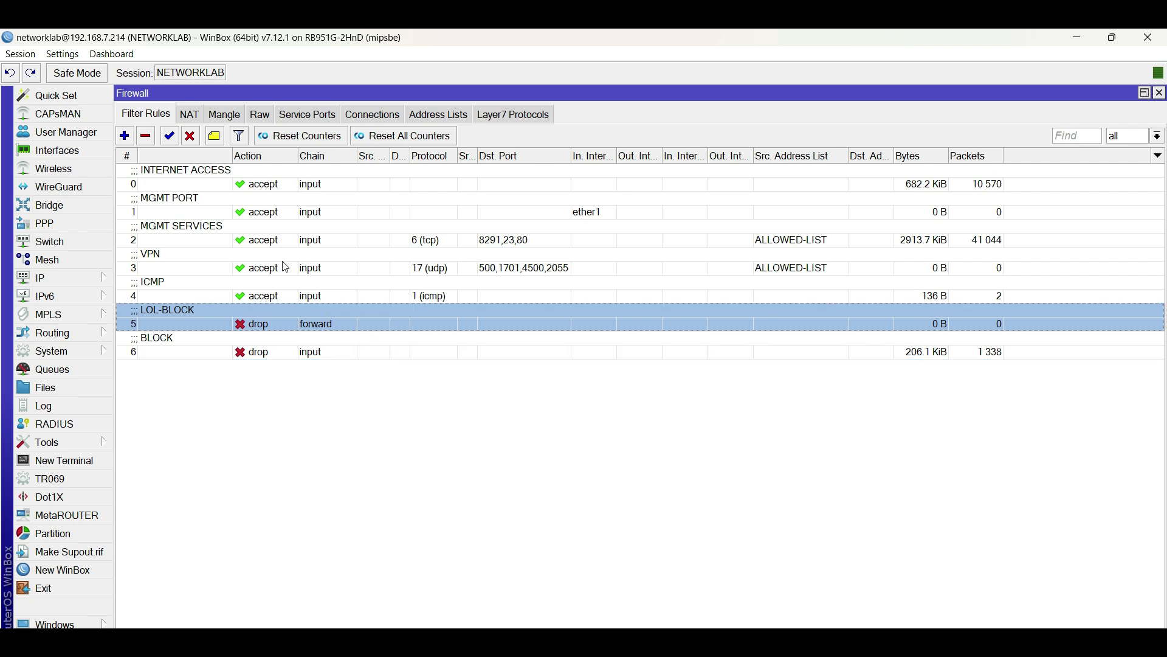
# - Review the LOL raw and mangle rules and return to the filter rules
pyautogui.click(260, 114)
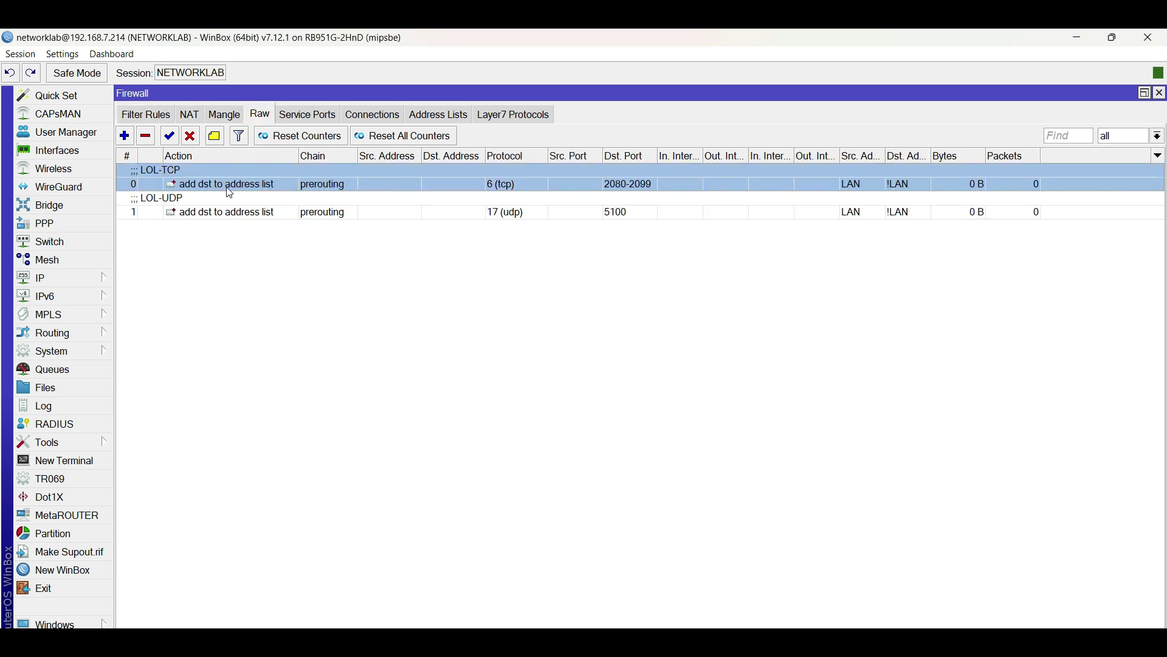
pyautogui.click(228, 197)
pyautogui.click(221, 118)
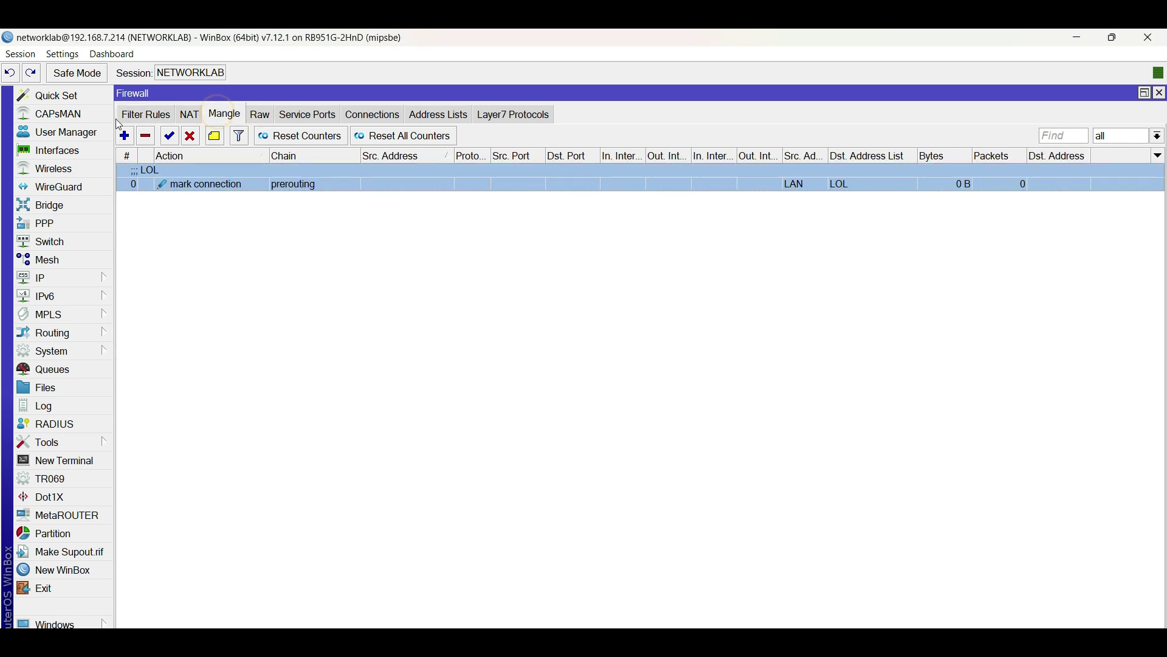
pyautogui.click(149, 116)
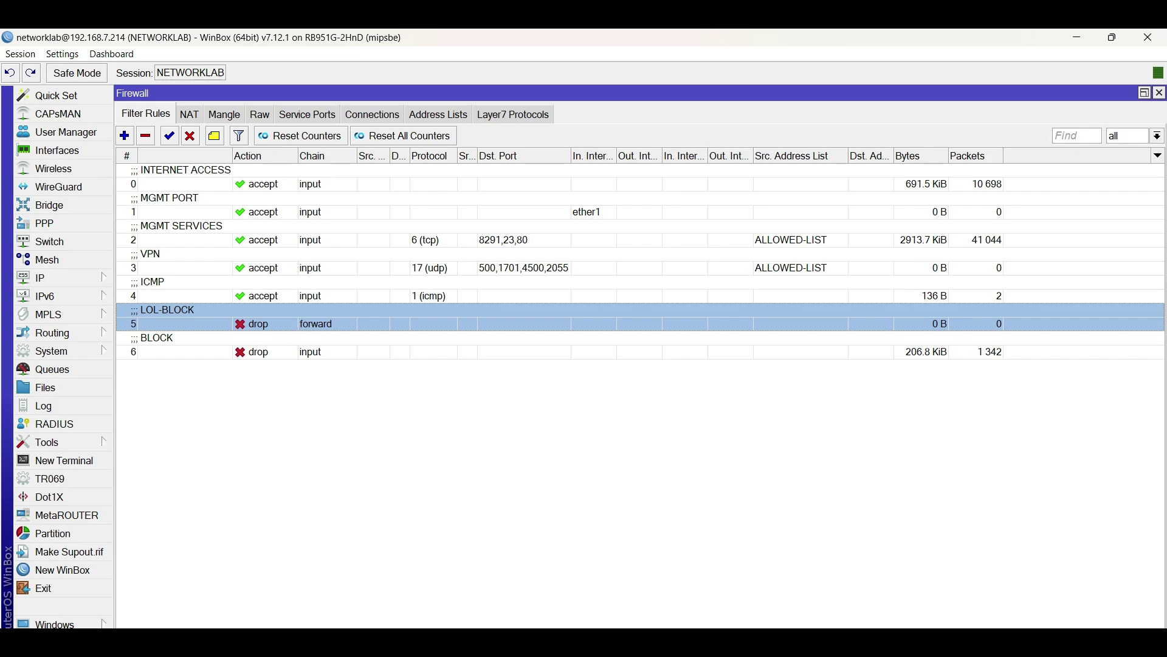
# - Switch to POPULAR GAME PORTS.txt in Notepad and select the TCP ports listed for Call of Duty (COD Mobile)
pyautogui.hotkey('alt', 'Tab')
pyautogui.click(38, 291)
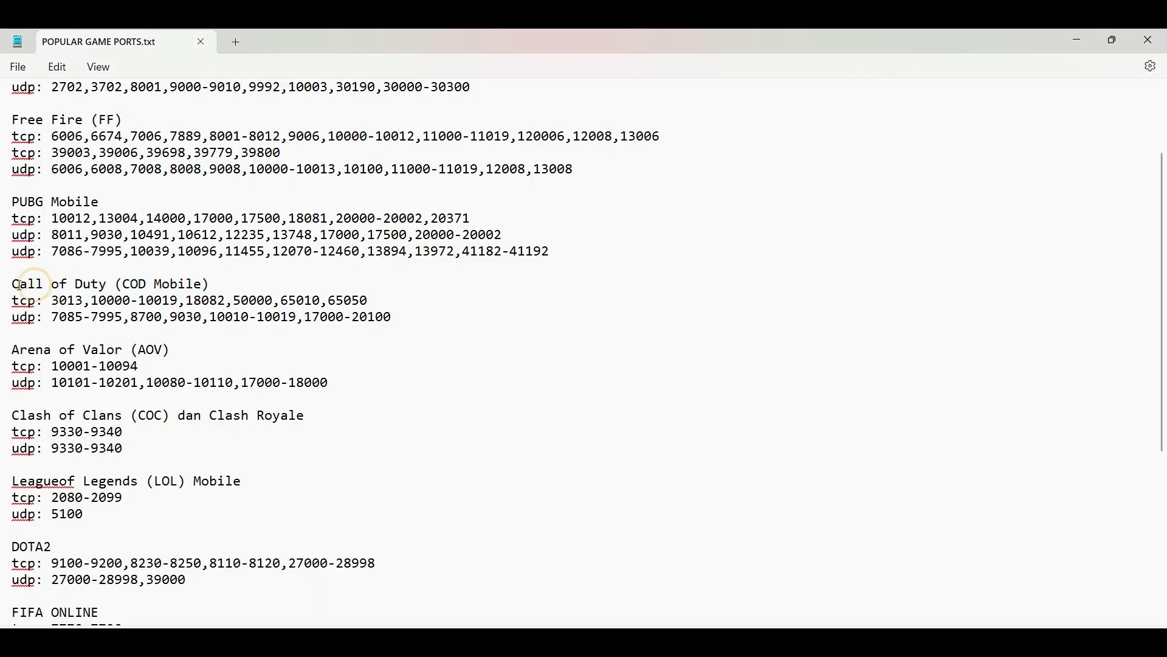
pyautogui.click(13, 284)
pyautogui.moveTo(12, 284); pyautogui.dragTo(219, 284)
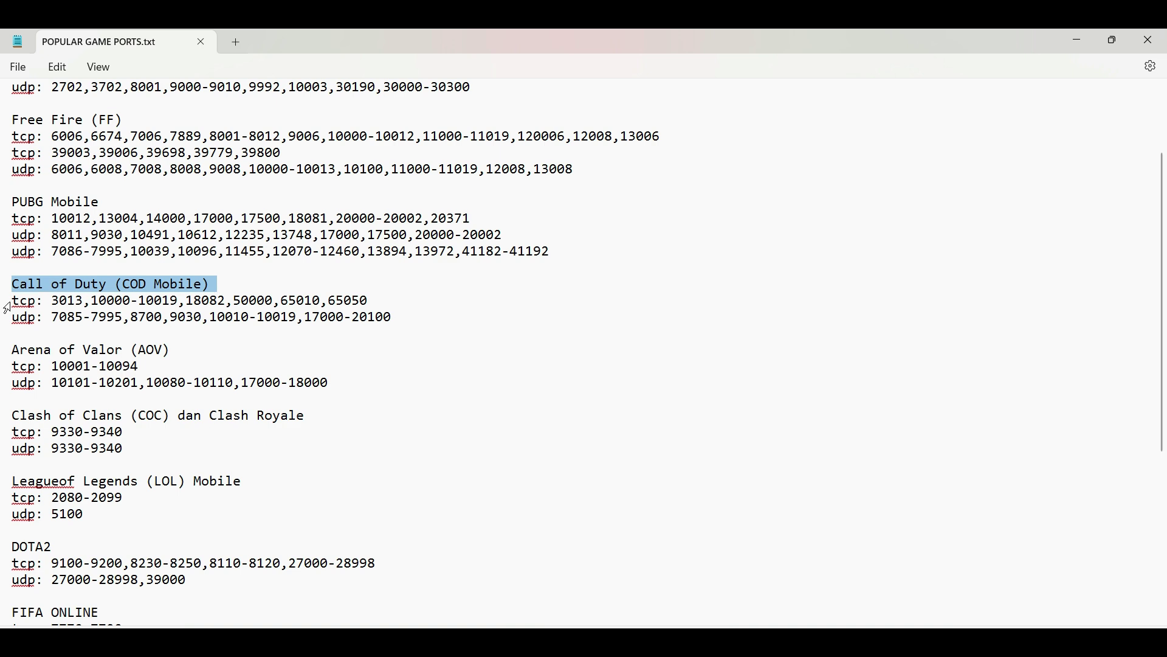
pyautogui.moveTo(11, 301); pyautogui.dragTo(377, 307)
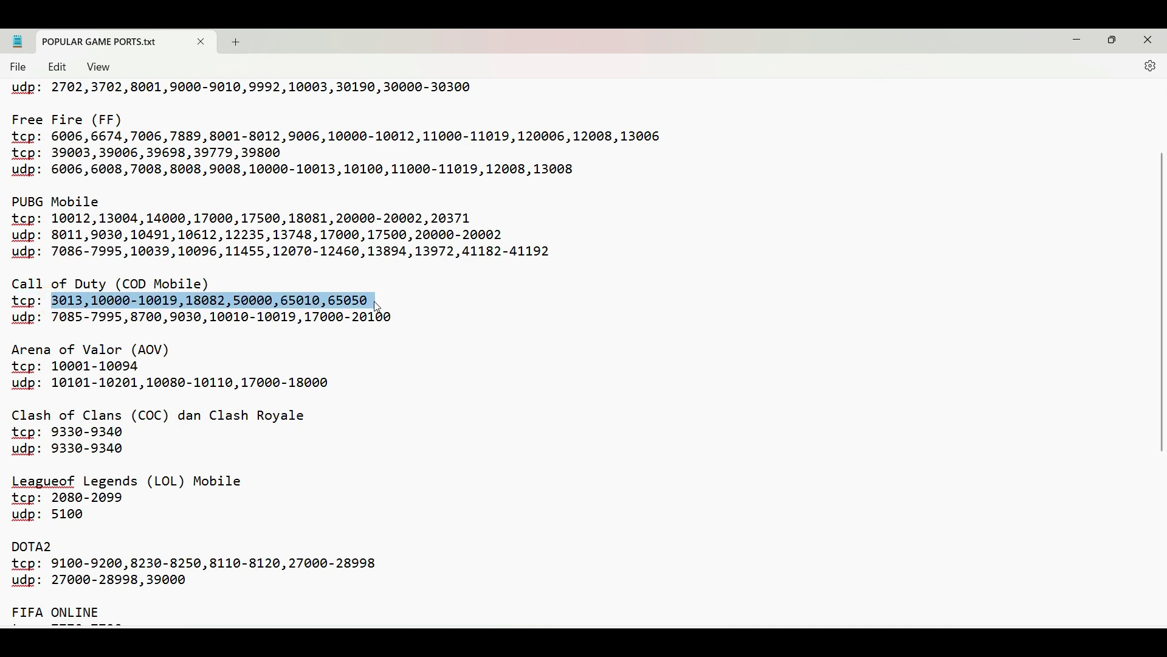
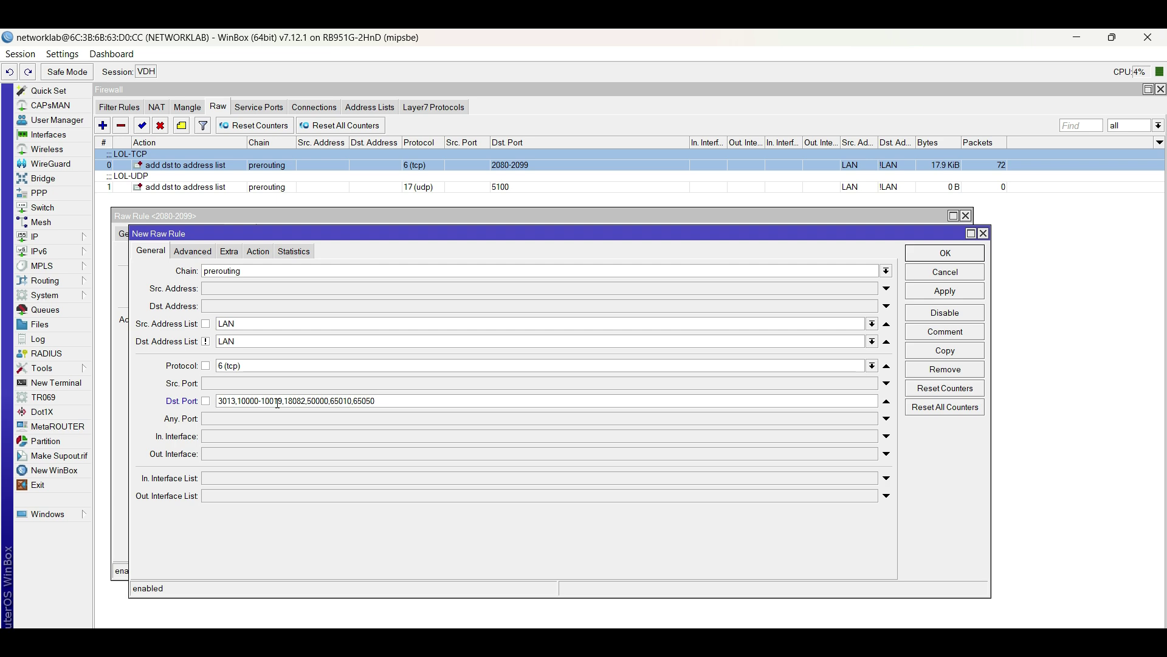
# - Comment the new raw rule COD-TCP, save it, and close the LOL-TCP rule's window
pyautogui.click(924, 333)
pyautogui.write('COD-TCP')
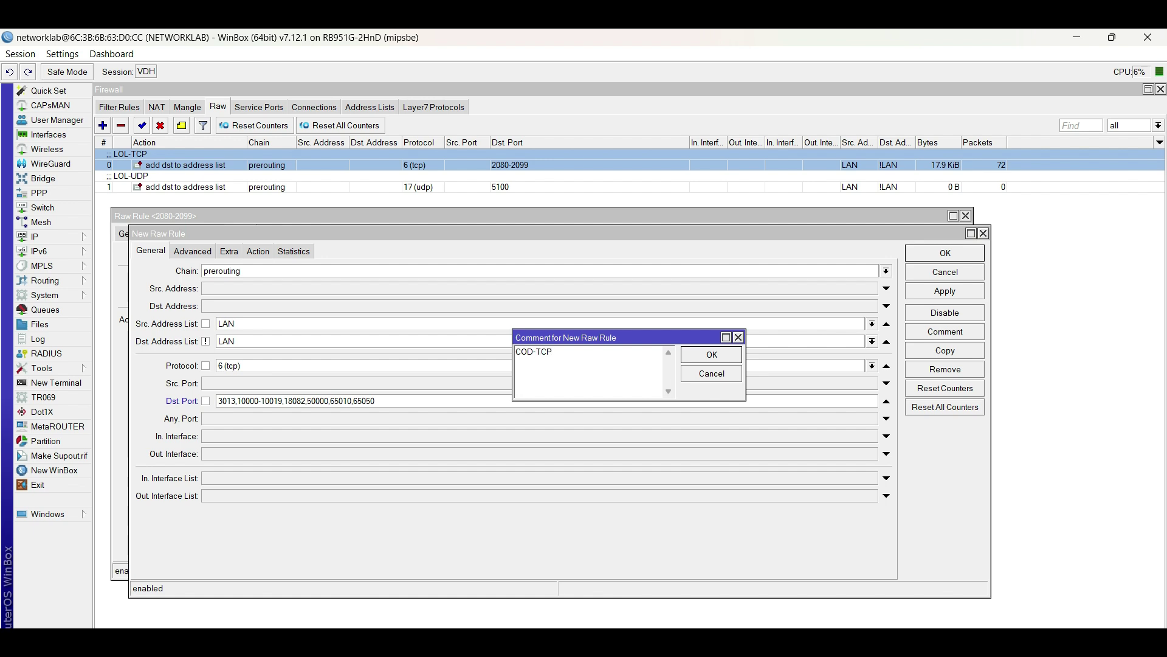
pyautogui.press('Return')
pyautogui.click(917, 256)
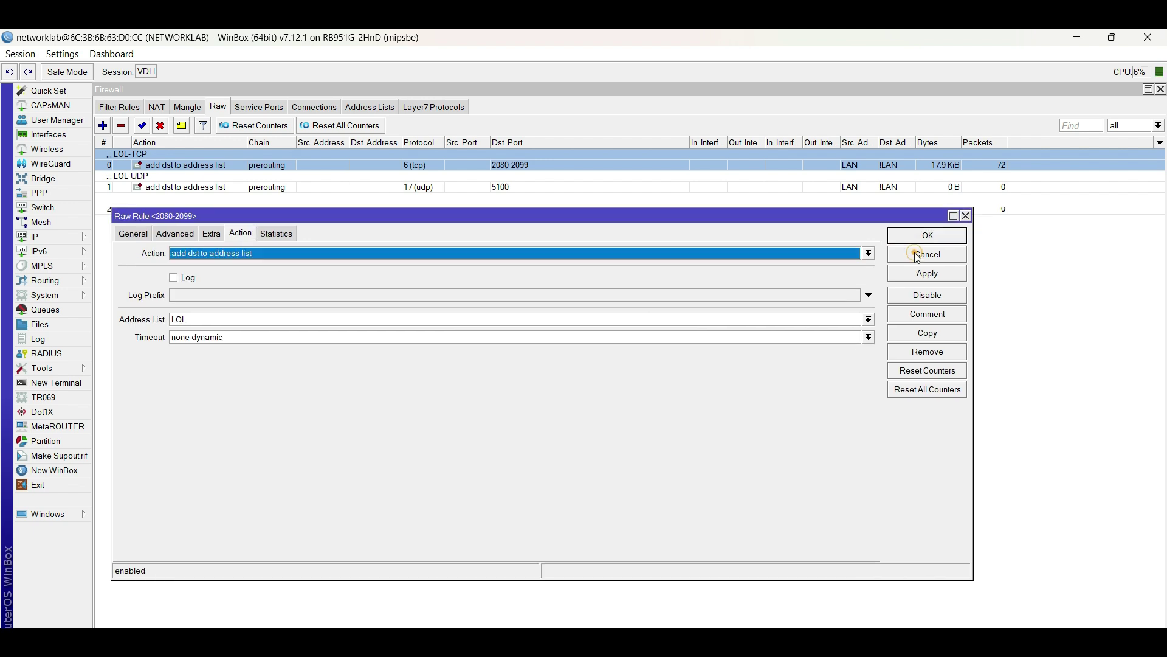
pyautogui.click(966, 215)
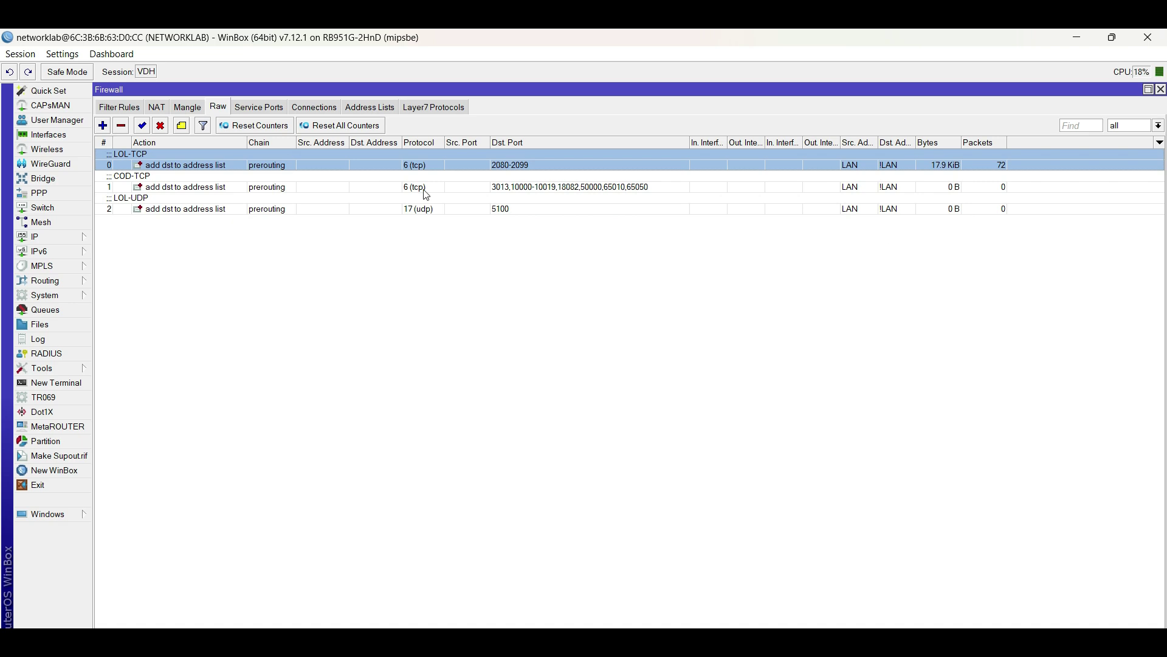
pyautogui.click(272, 189)
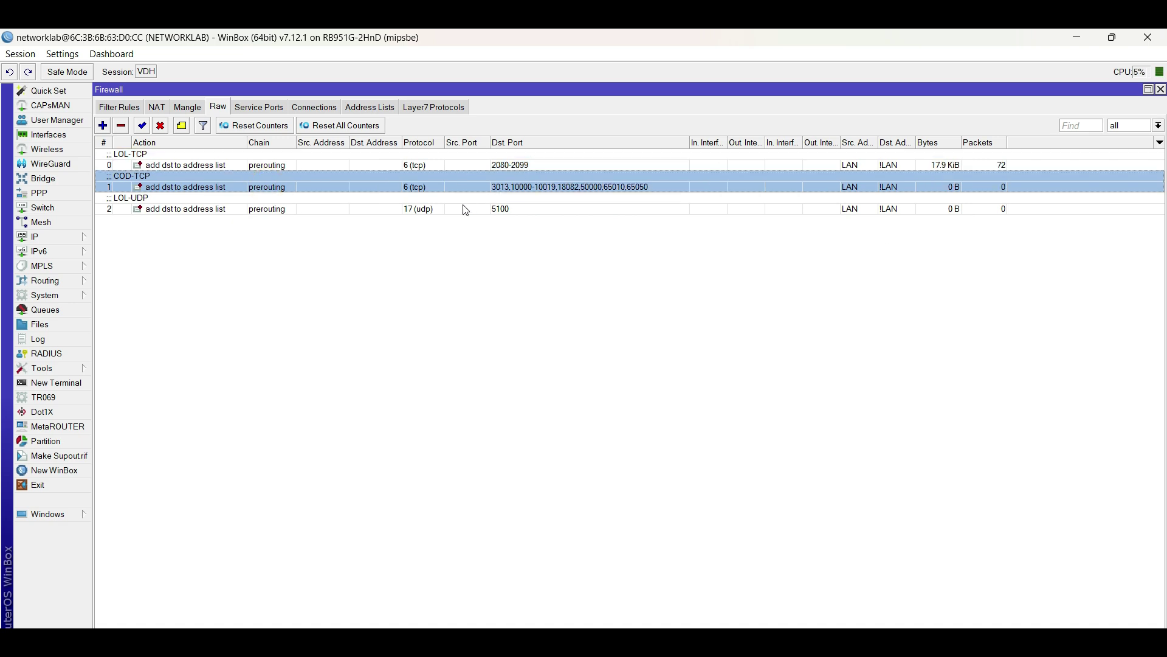
# - Select Call of Duty's UDP ports in POPULAR GAME PORTS.txt and switch back to the raw rules in WinBox
pyautogui.hotkey('alt', 'Tab')
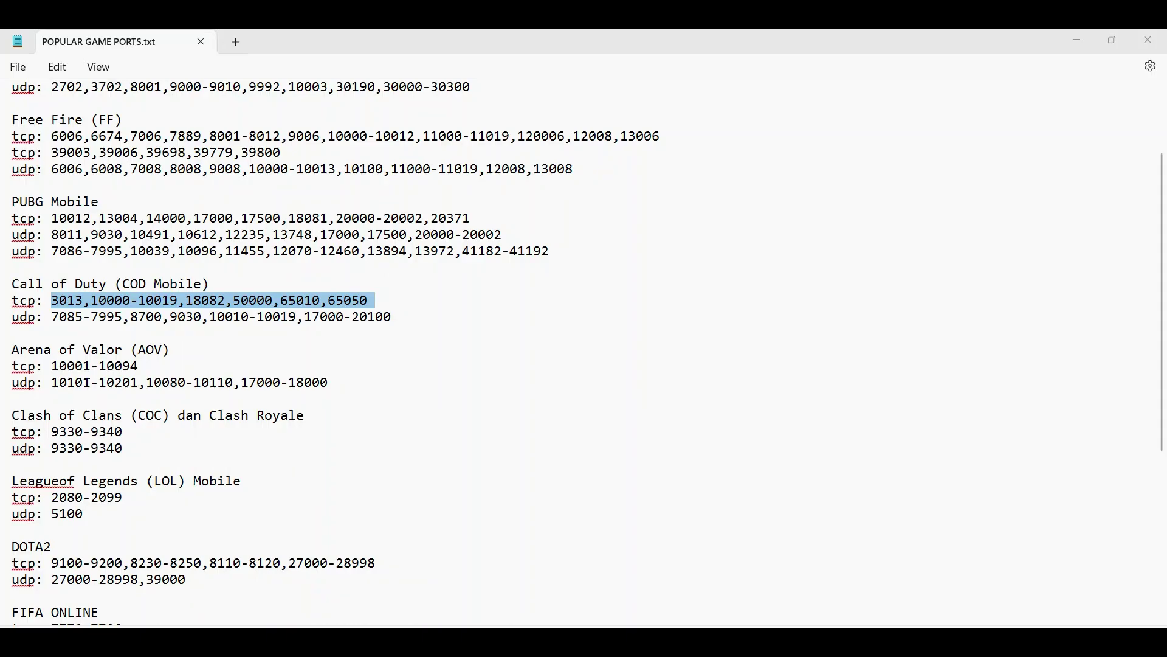
pyautogui.moveTo(55, 318); pyautogui.dragTo(389, 331)
pyautogui.doubleClick(42, 320)
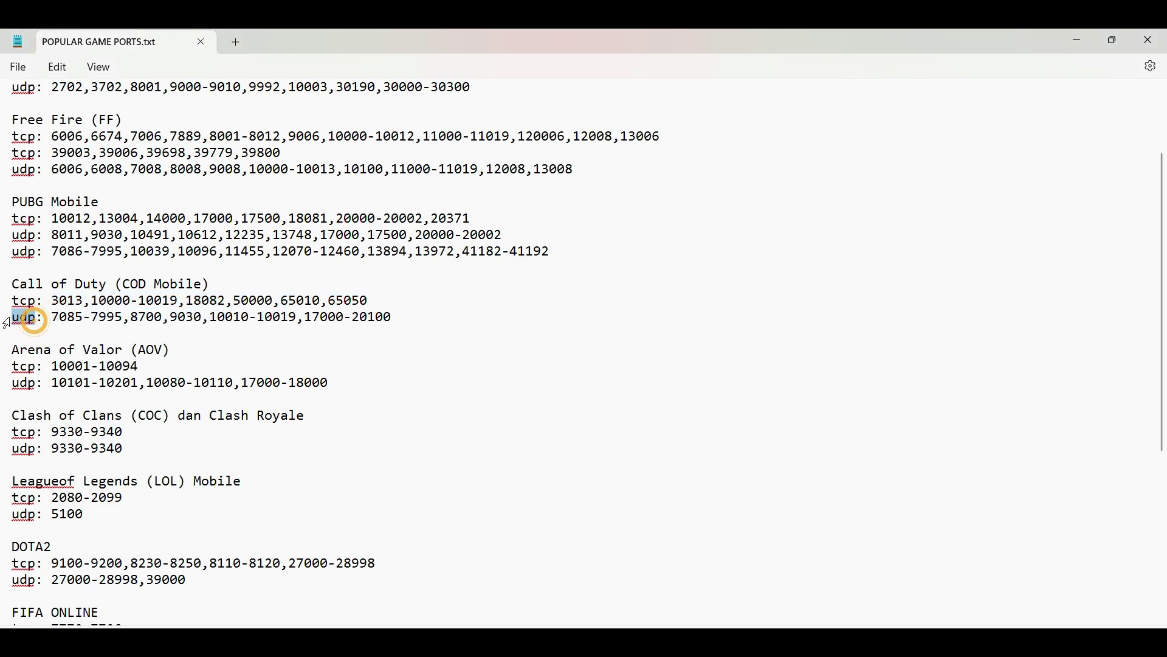
pyautogui.moveTo(55, 321); pyautogui.dragTo(400, 331)
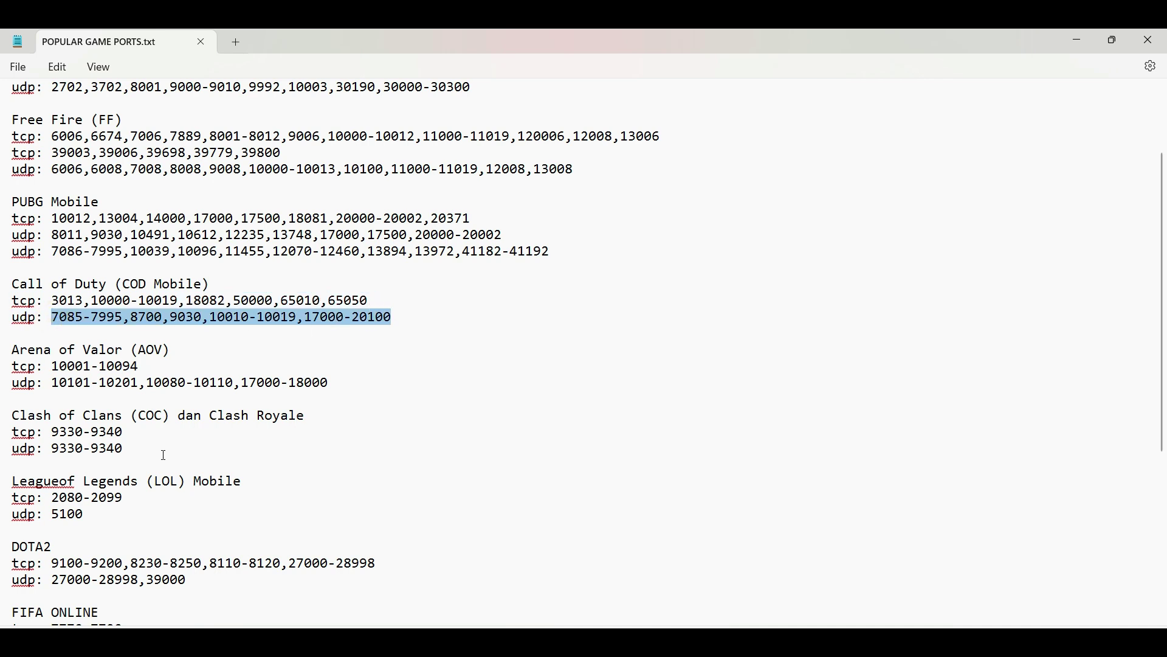
pyautogui.hotkey('alt', 'Tab')
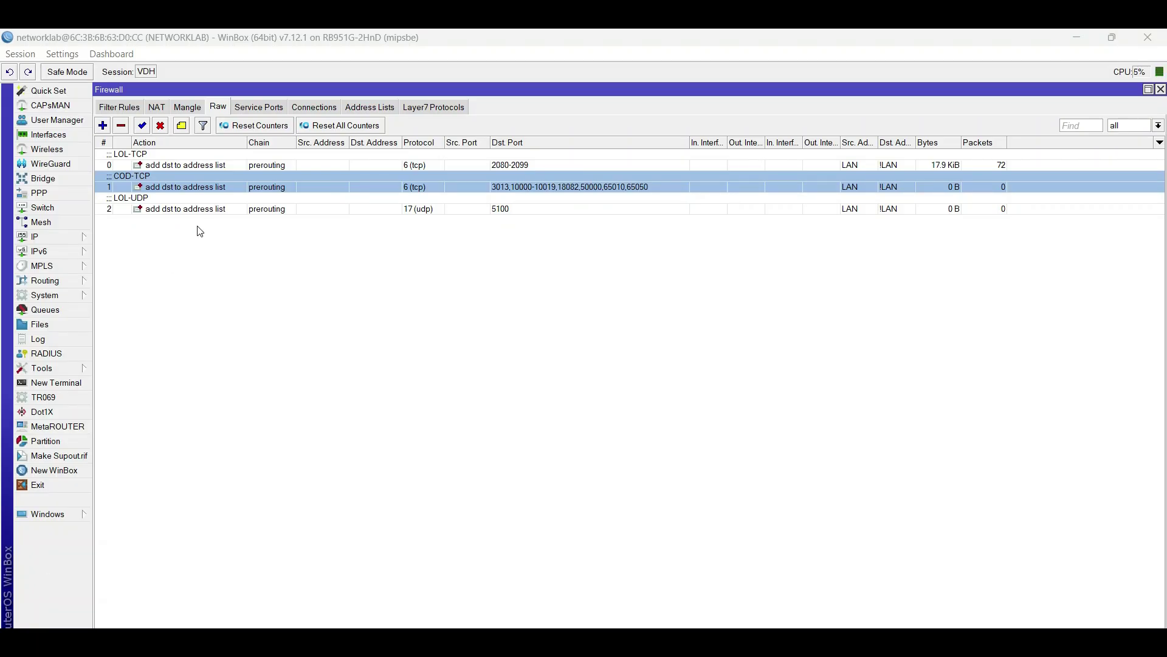
# - Duplicate the LOL-UDP raw rule, set its address list to COD and comment the copy COD-UDP
pyautogui.doubleClick(225, 211)
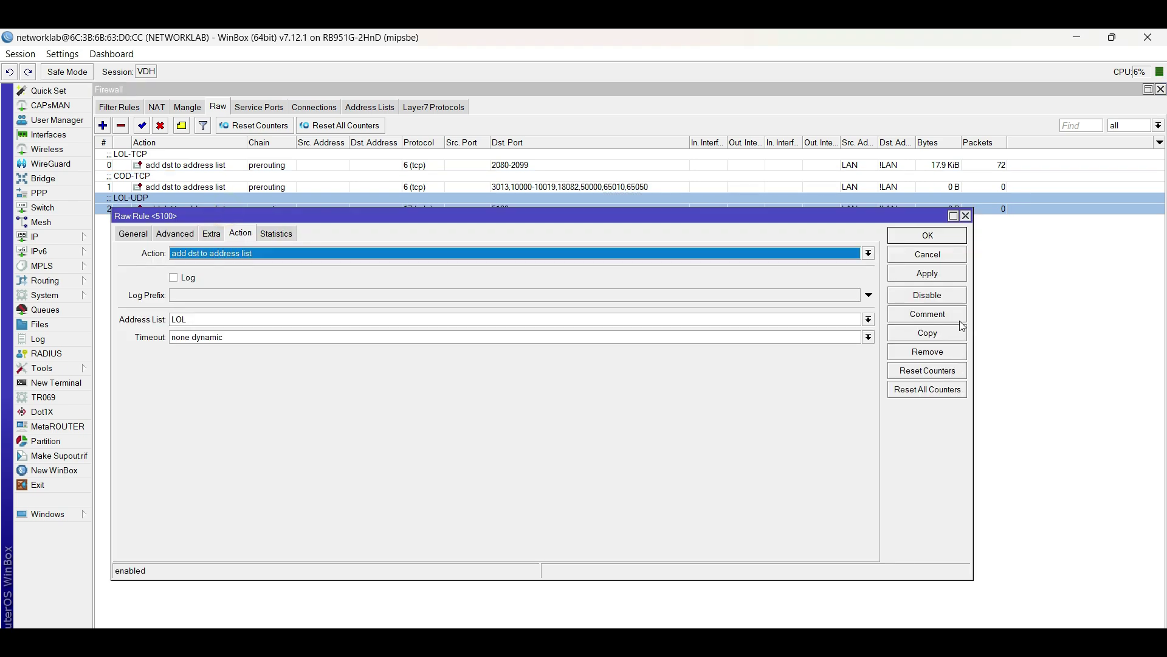
pyautogui.click(944, 333)
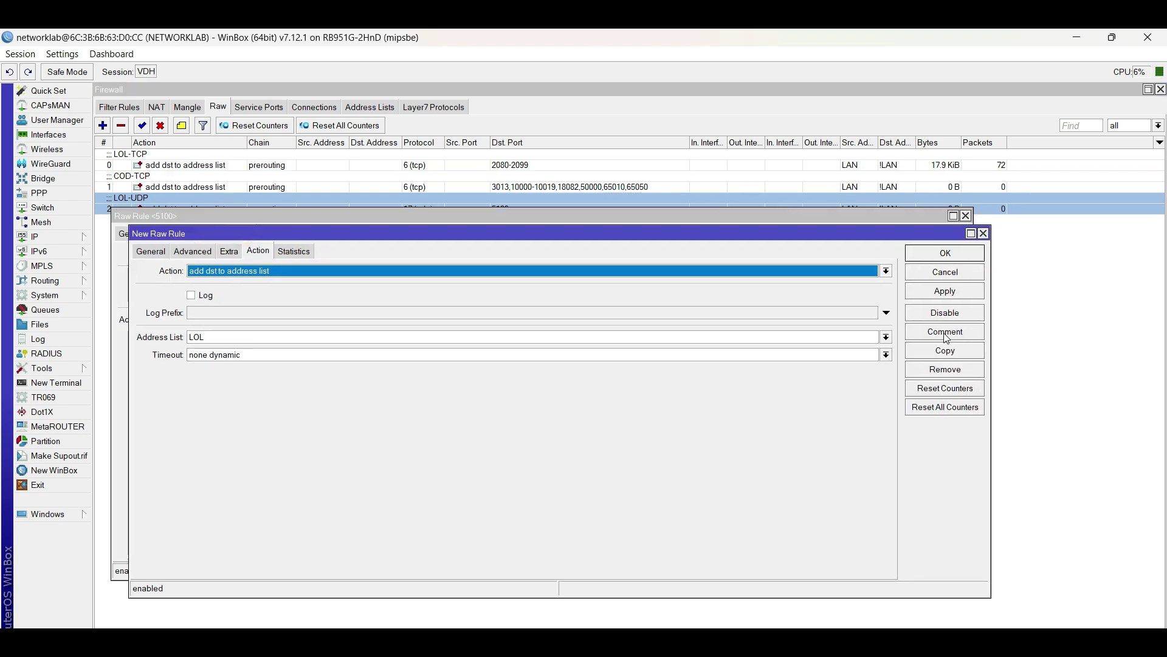
pyautogui.doubleClick(307, 337)
pyautogui.write('COD')
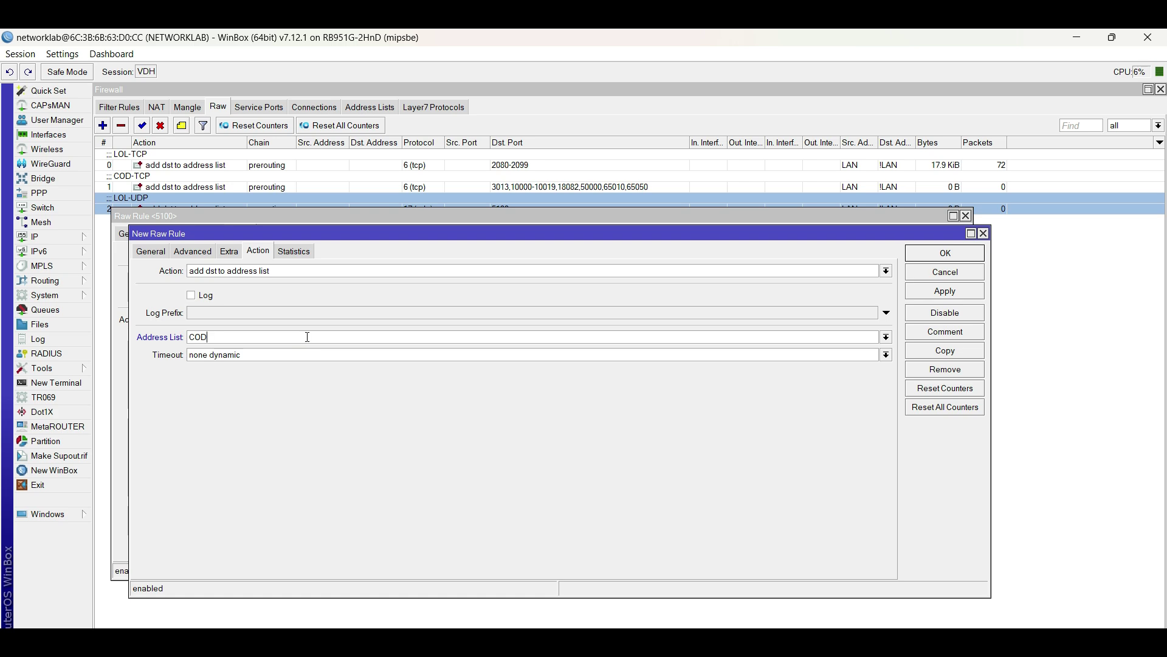
pyautogui.click(922, 335)
pyautogui.write('COD-UDP')
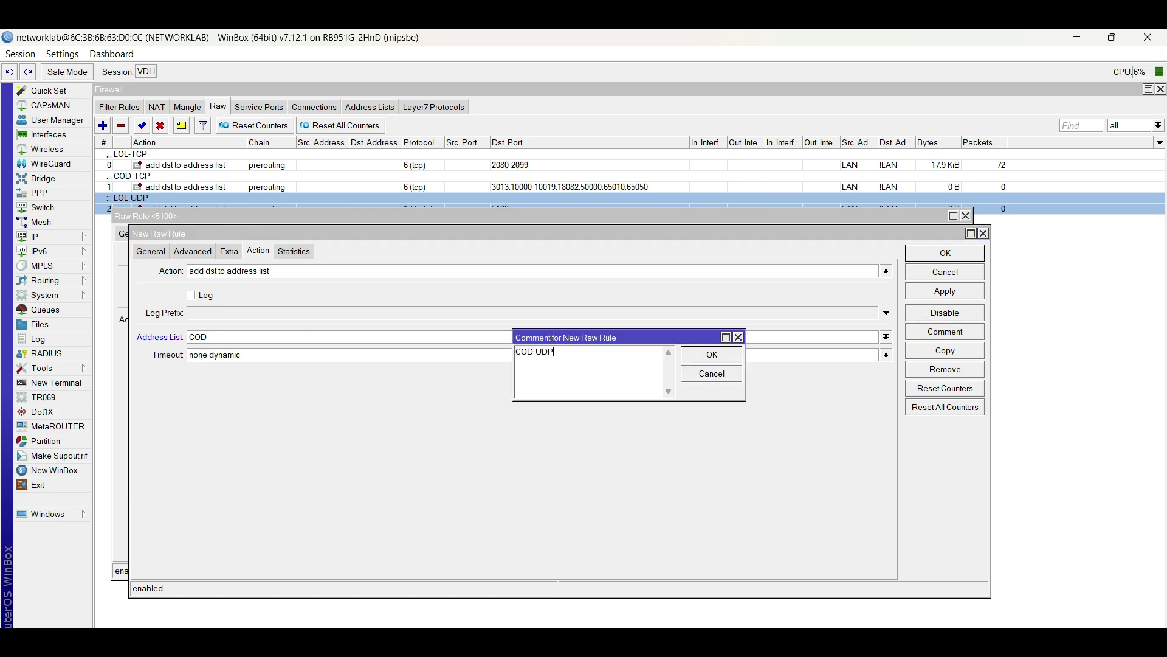
pyautogui.click(710, 359)
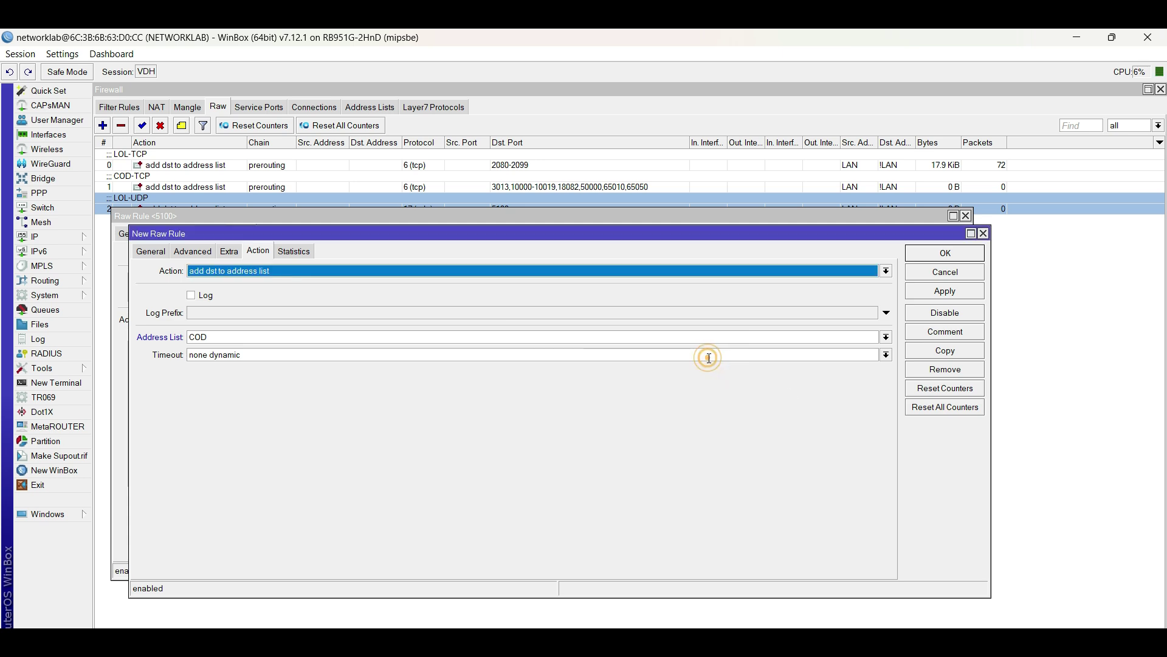
pyautogui.click(152, 252)
pyautogui.doubleClick(252, 403)
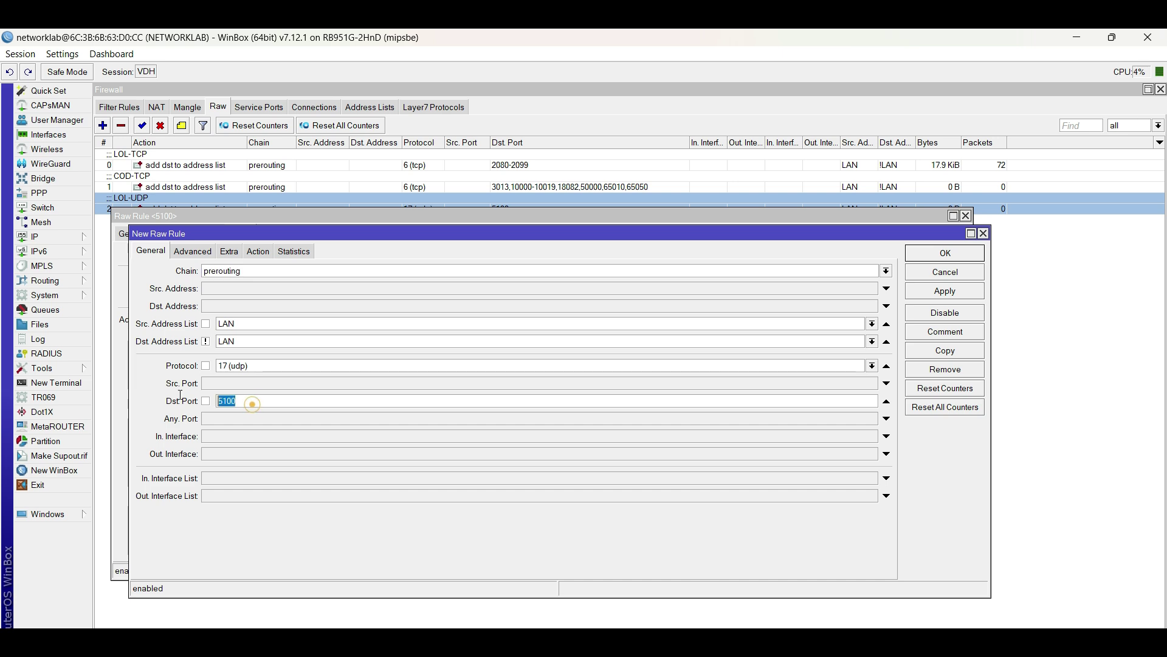
pyautogui.hotkey('ctrl', 'v')
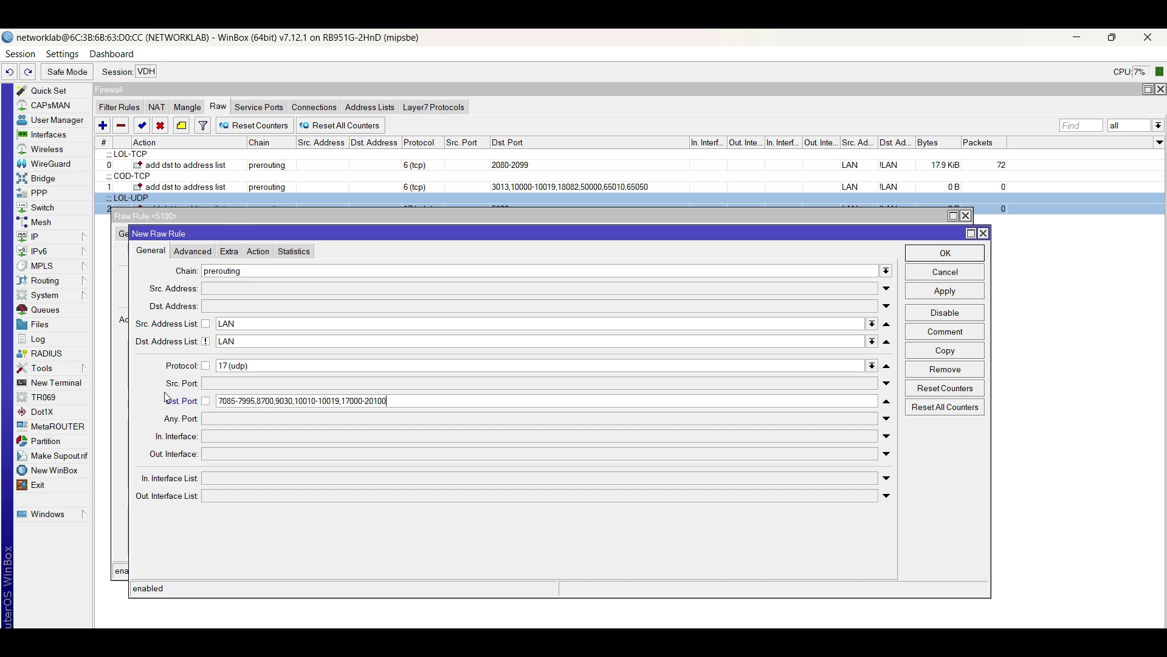
pyautogui.click(945, 254)
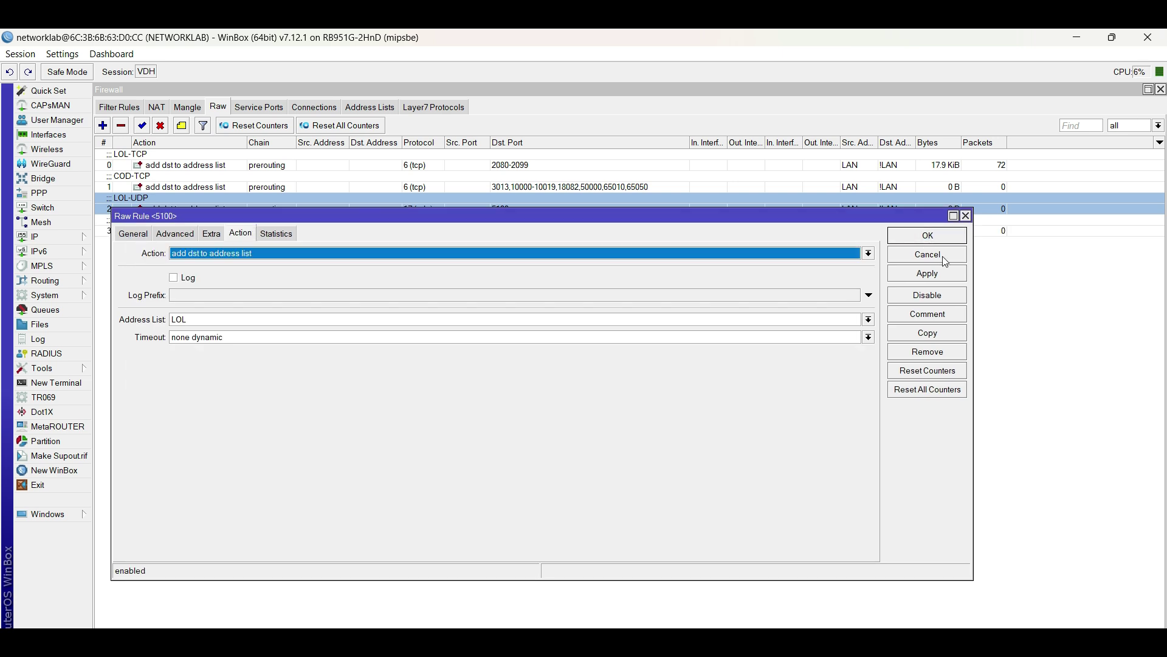
pyautogui.click(967, 215)
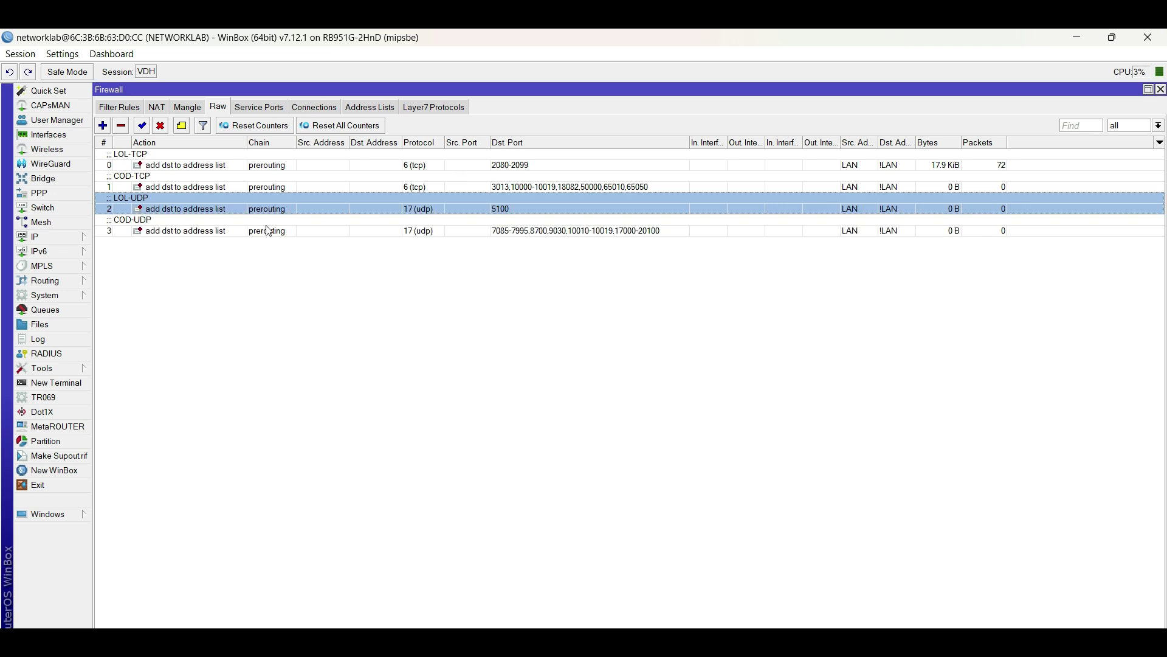
pyautogui.click(266, 231)
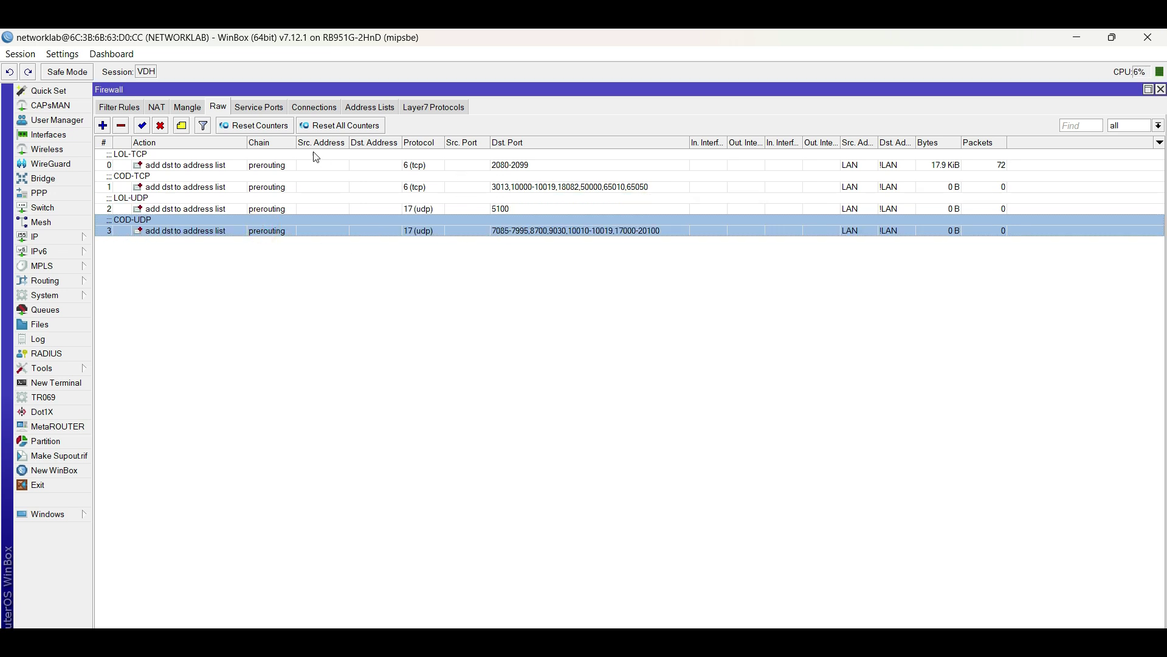
# - Duplicate the LOL mangle rule and set the copy's new connection mark to COD
pyautogui.click(194, 109)
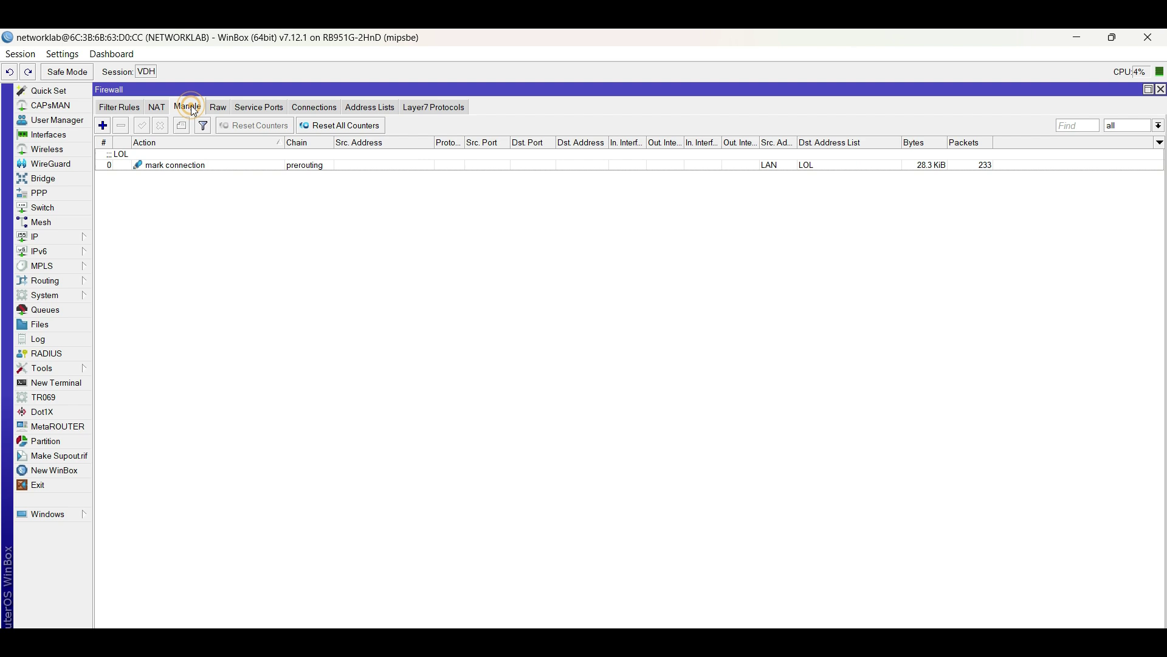
pyautogui.doubleClick(199, 166)
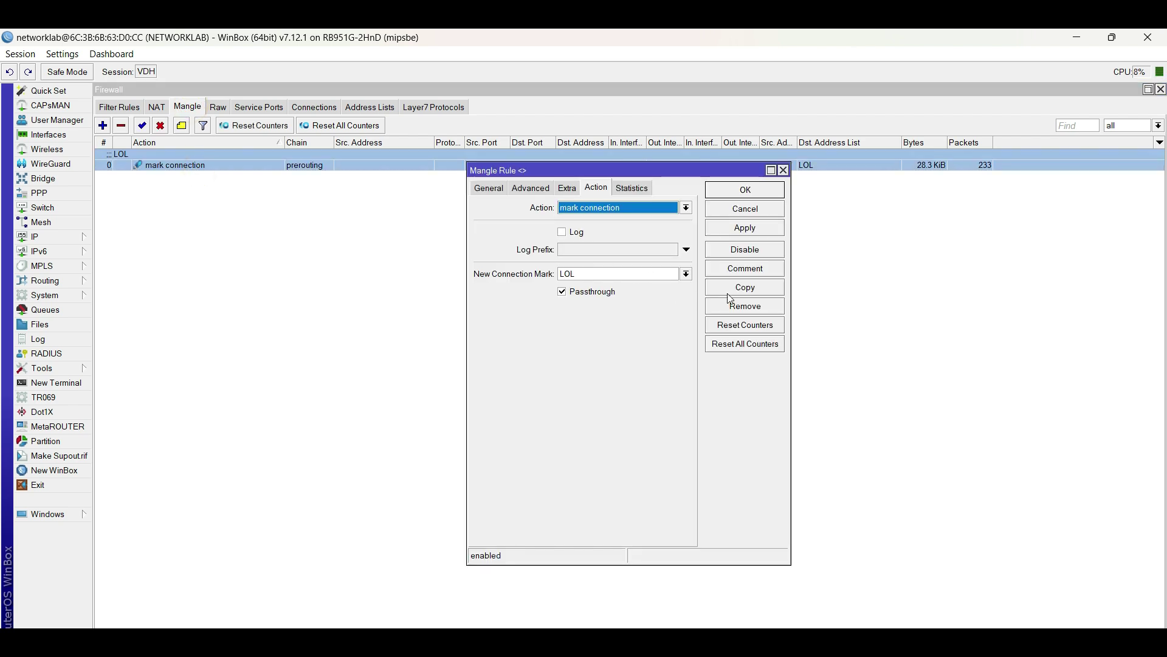
pyautogui.click(736, 289)
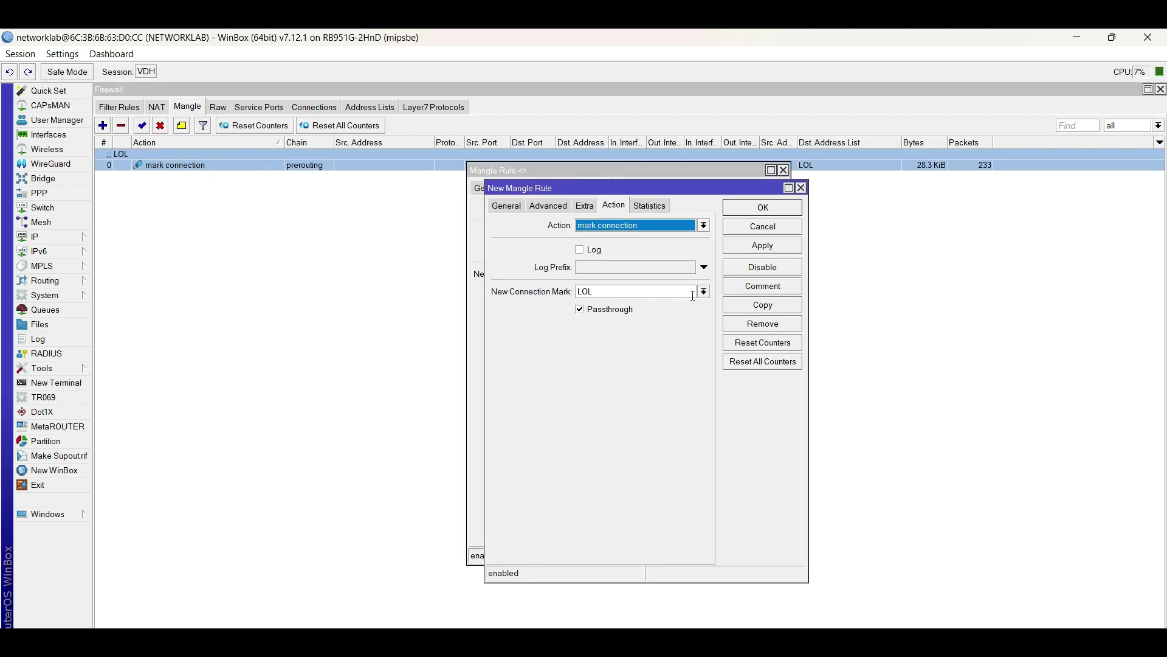
pyautogui.click(686, 291)
pyautogui.doubleClick(686, 291)
pyautogui.write('0')
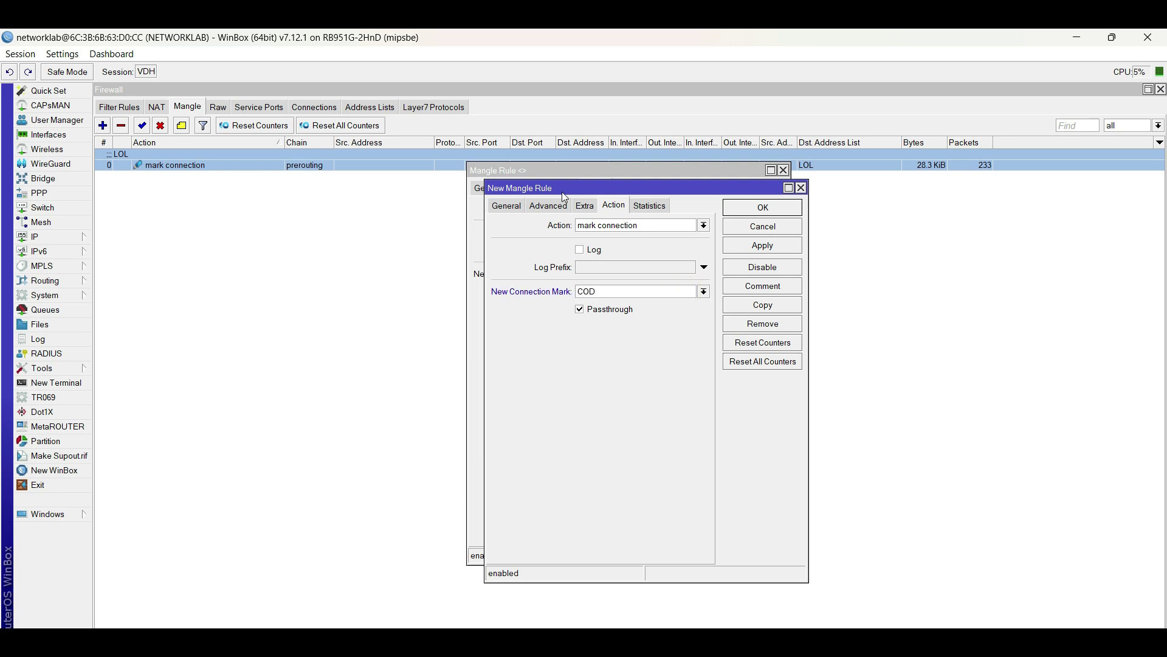
# - Set the new mangle rule's destination address list to COD and save the rule
pyautogui.click(509, 207)
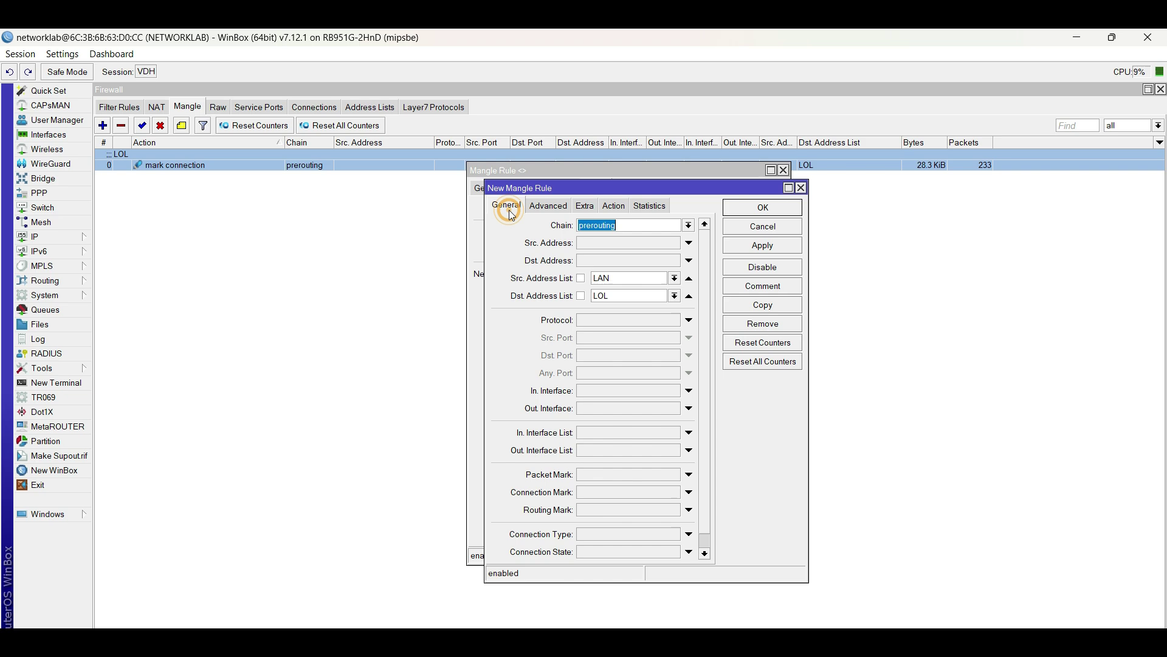
pyautogui.doubleClick(622, 296)
pyautogui.write('COD')
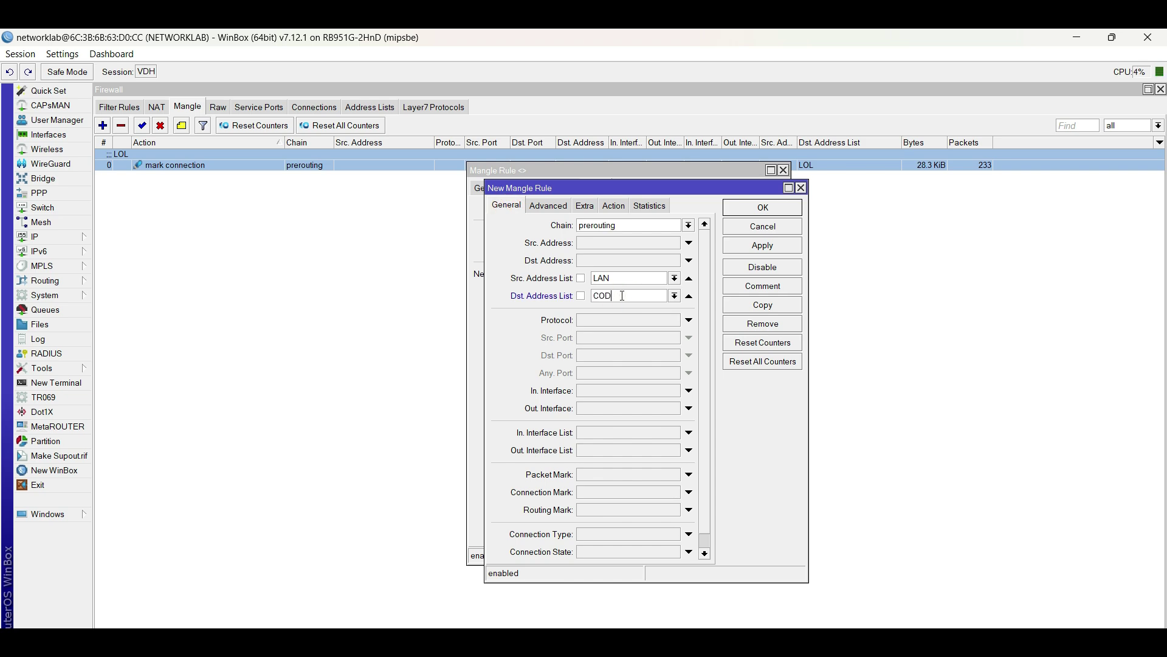
pyautogui.doubleClick(629, 297)
pyautogui.click(563, 206)
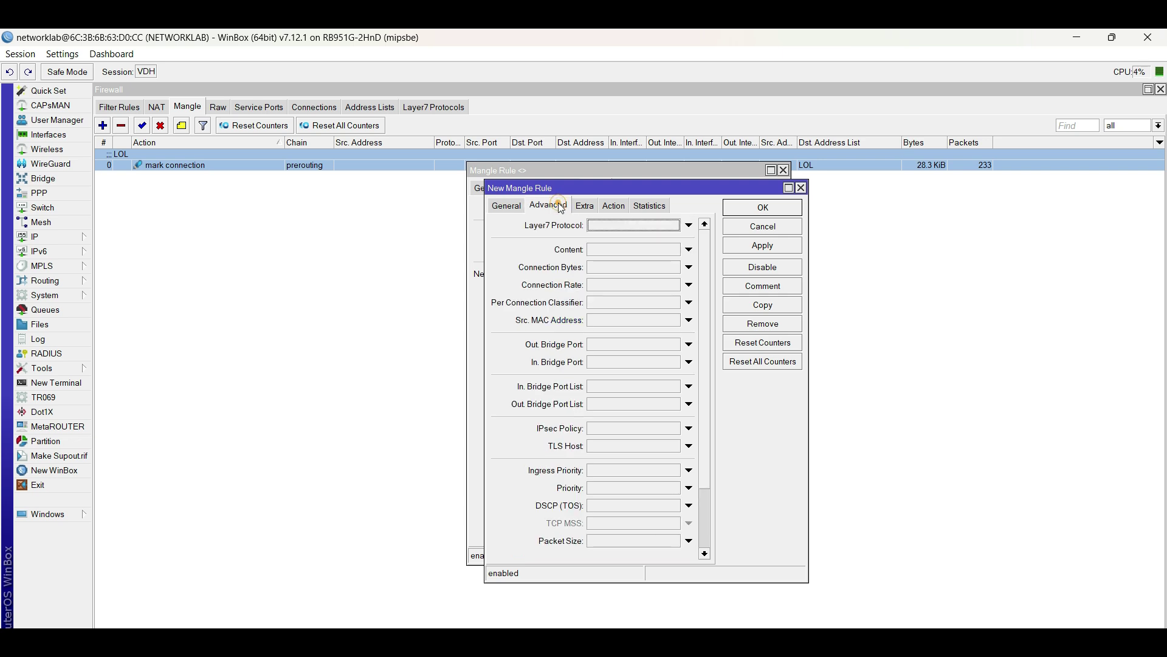
pyautogui.click(614, 205)
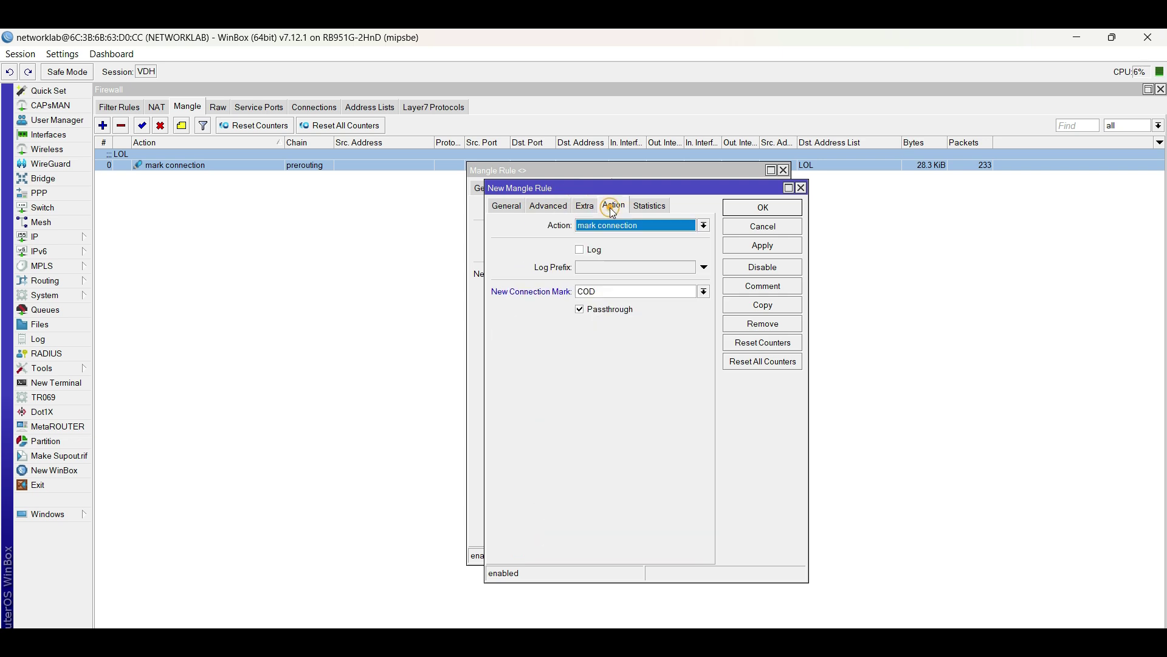
pyautogui.click(768, 209)
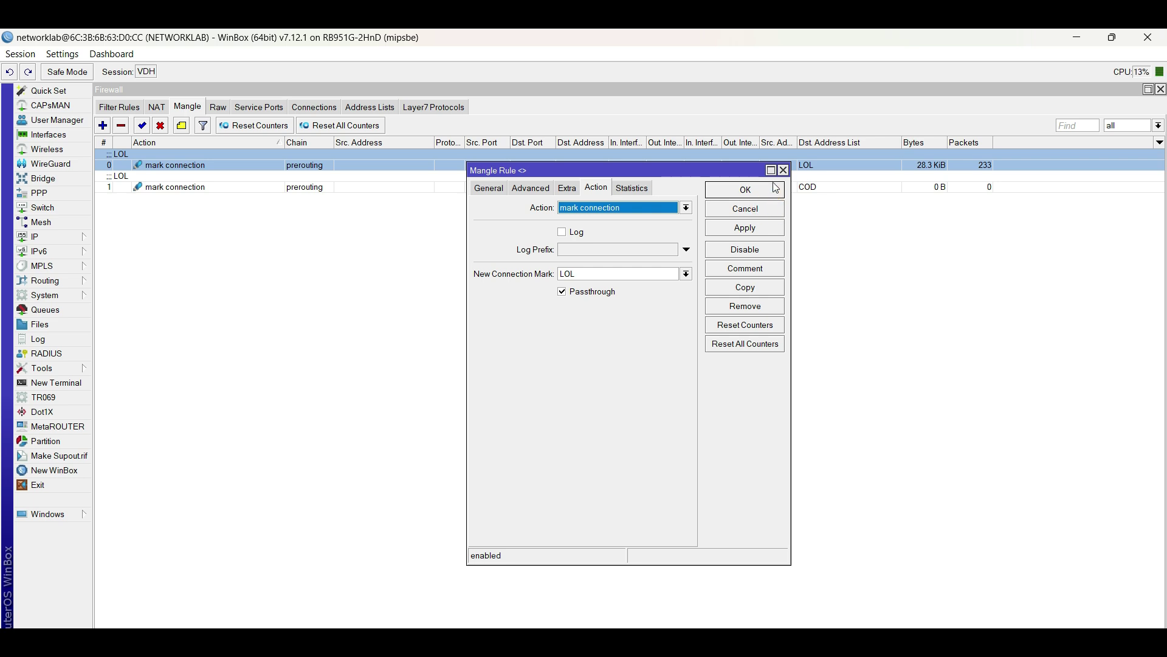
# - Change the original LOL mangle rule's comment to COD and close its window
pyautogui.click(745, 268)
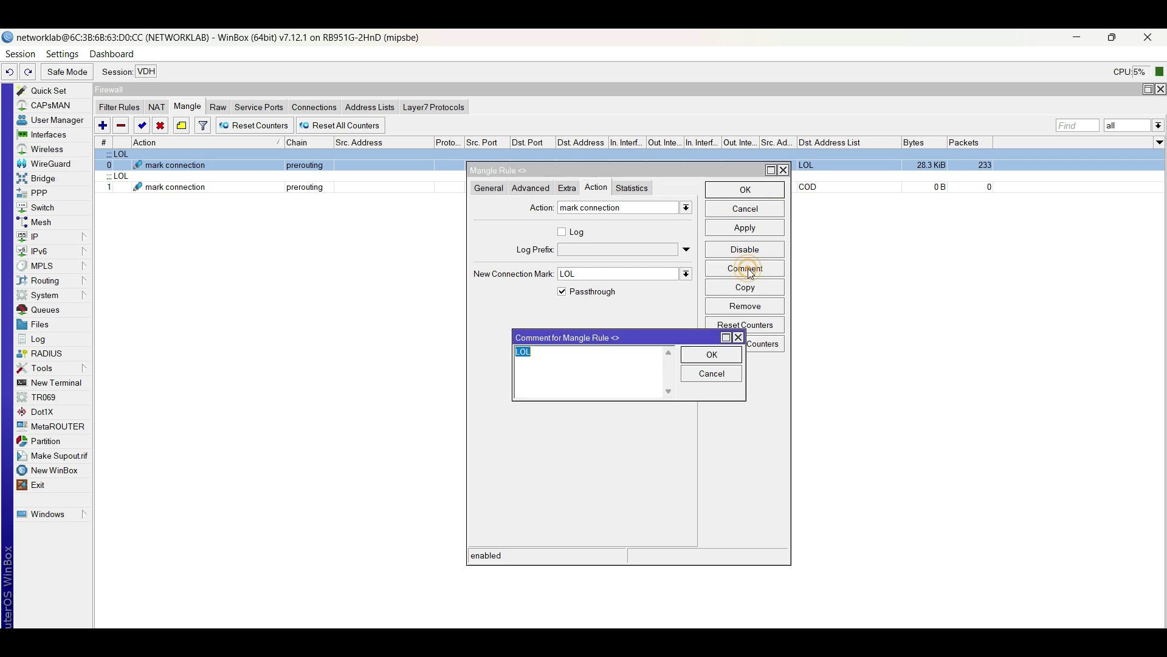
pyautogui.write('COD')
pyautogui.press('Return')
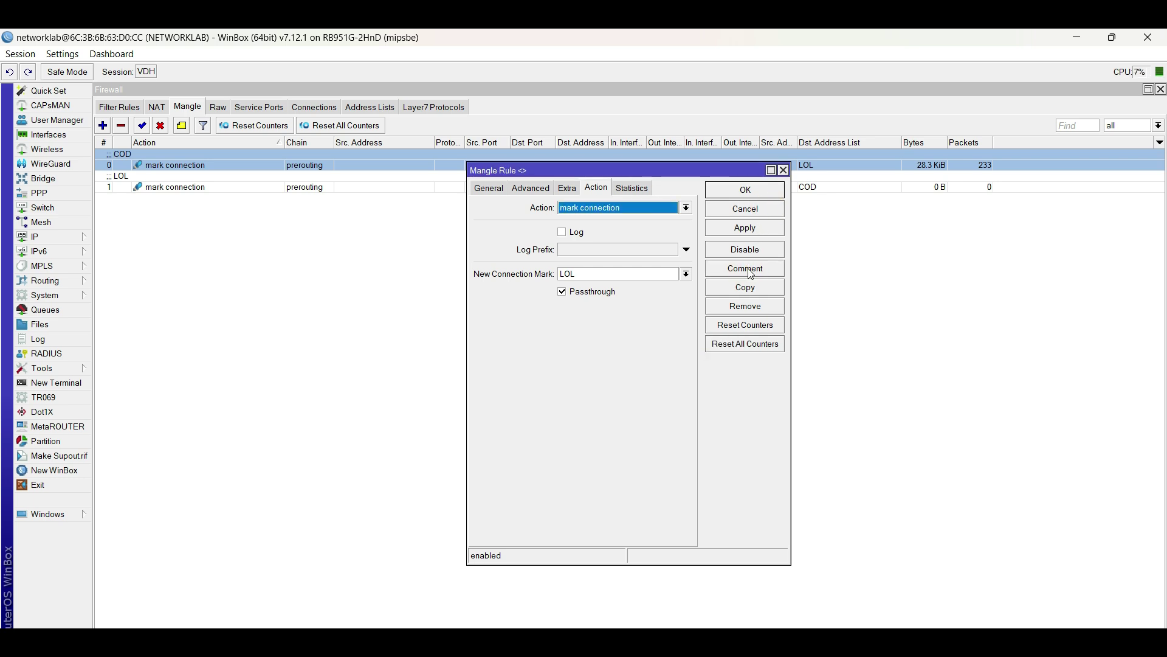
pyautogui.click(747, 190)
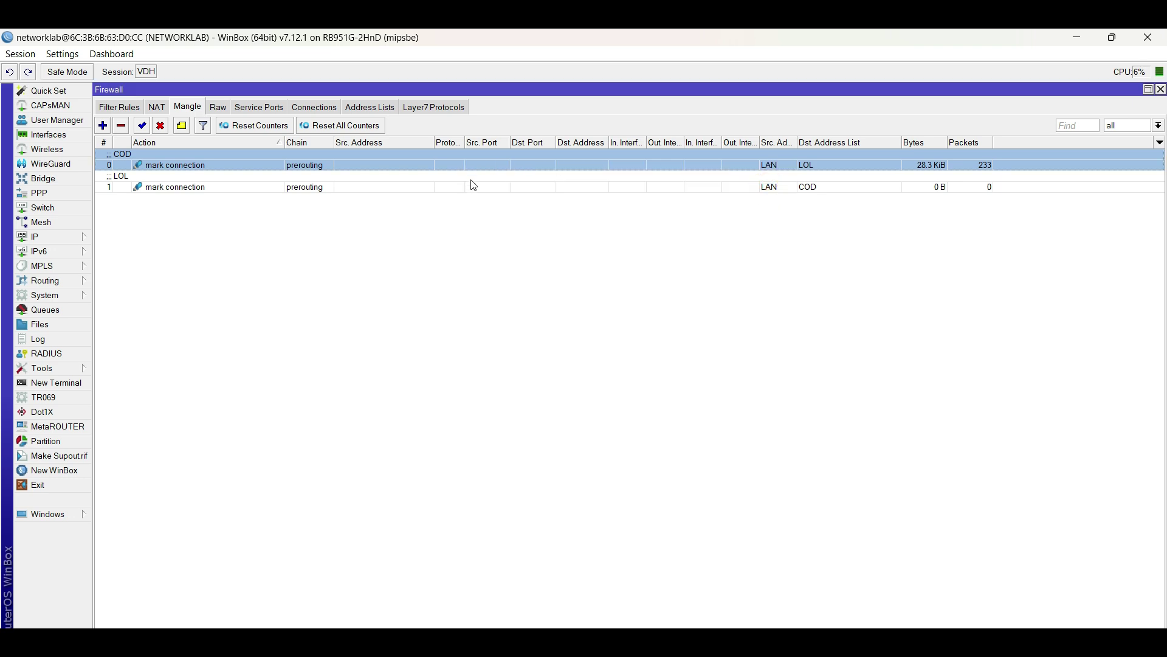
# - Comment the first mangle rule LOL and the second one, which uses the COD address list, COD
pyautogui.click(265, 184)
pyautogui.rightClick(171, 155)
pyautogui.click(191, 370)
pyautogui.write('LOL')
pyautogui.press('Return')
pyautogui.rightClick(163, 188)
pyautogui.click(274, 406)
pyautogui.write('COD')
pyautogui.press('Return')
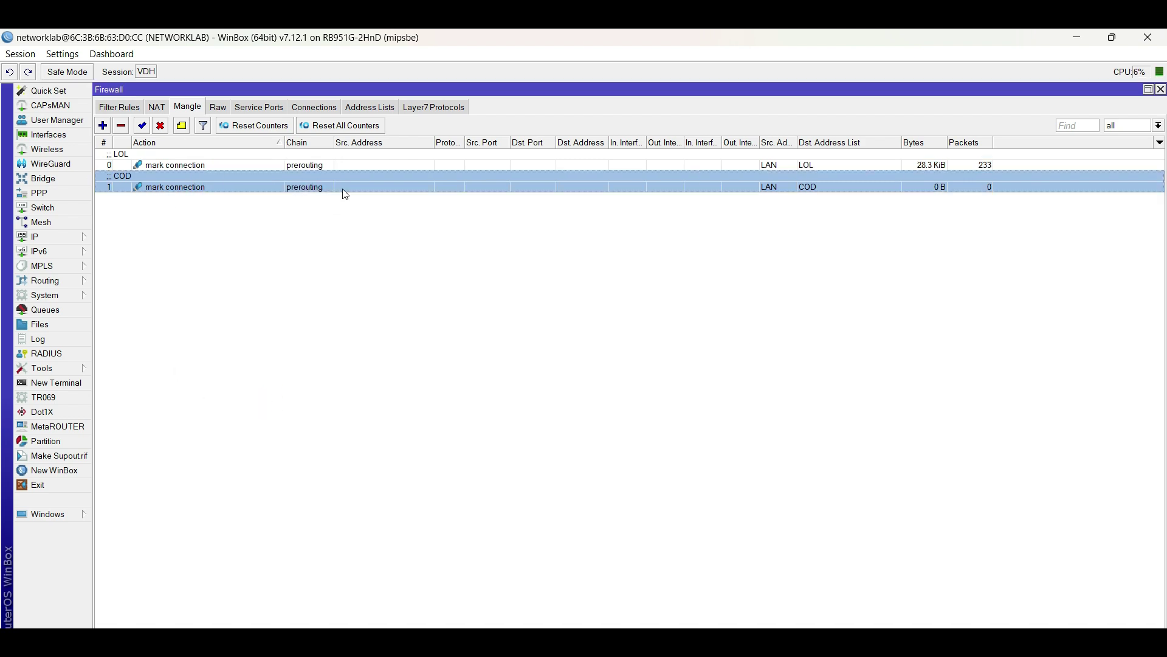
# - Duplicate the LOL-BLOCK filter rule and set the copy's connection mark to COD
pyautogui.click(120, 108)
pyautogui.doubleClick(165, 268)
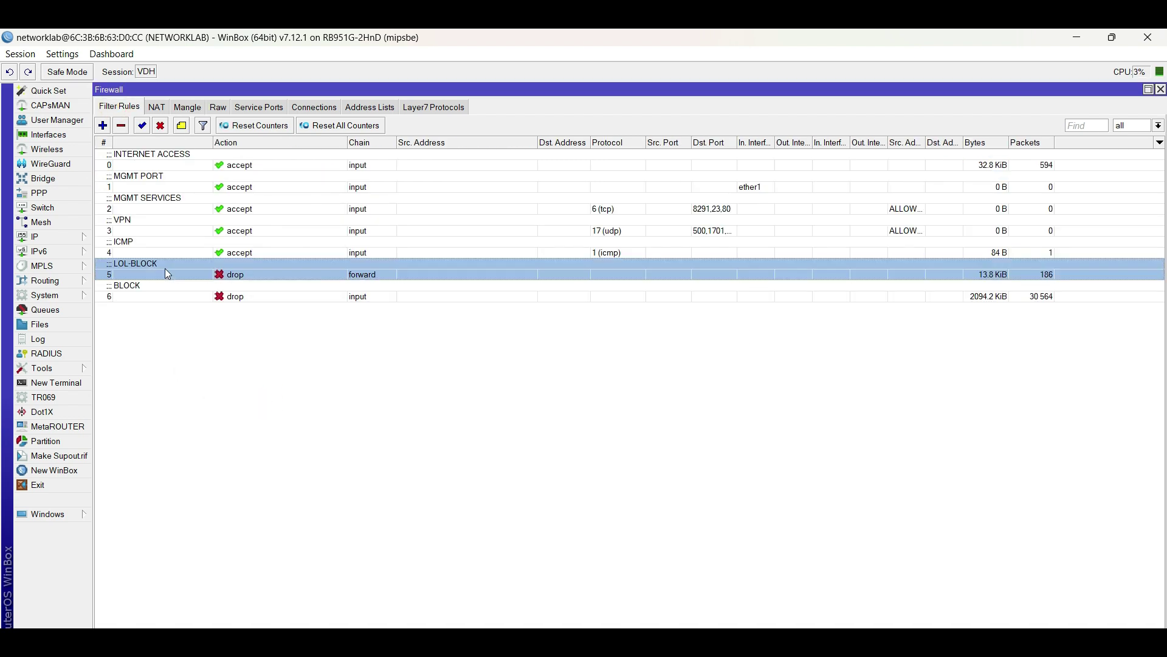
pyautogui.click(569, 335)
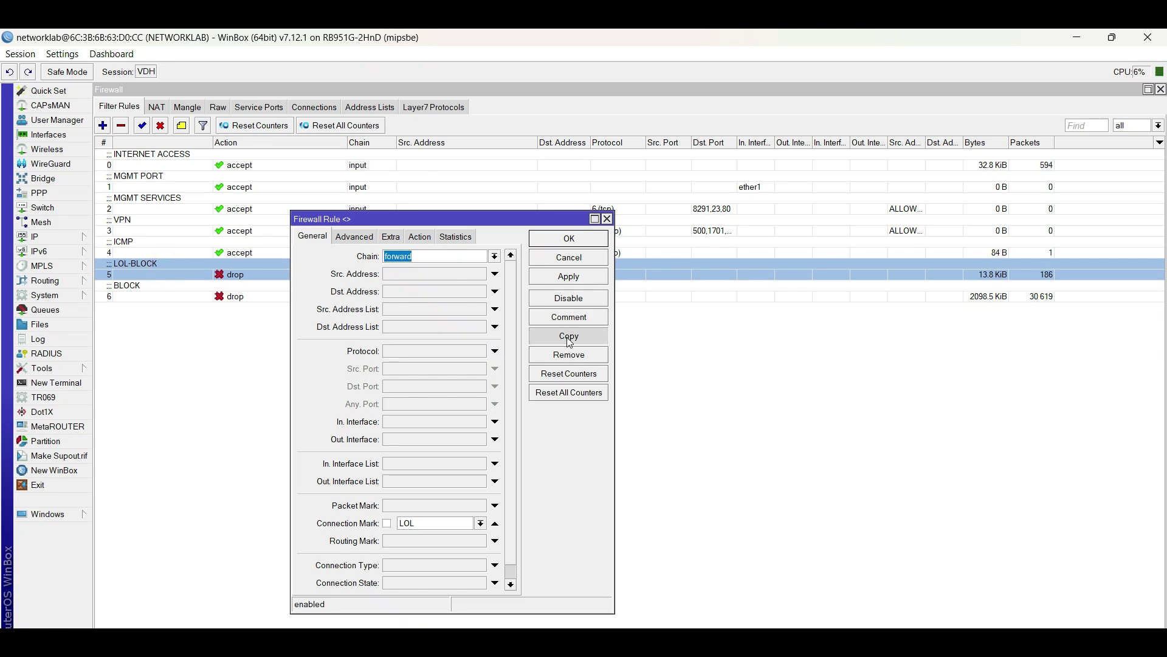
pyautogui.doubleClick(447, 540)
pyautogui.write('COD')
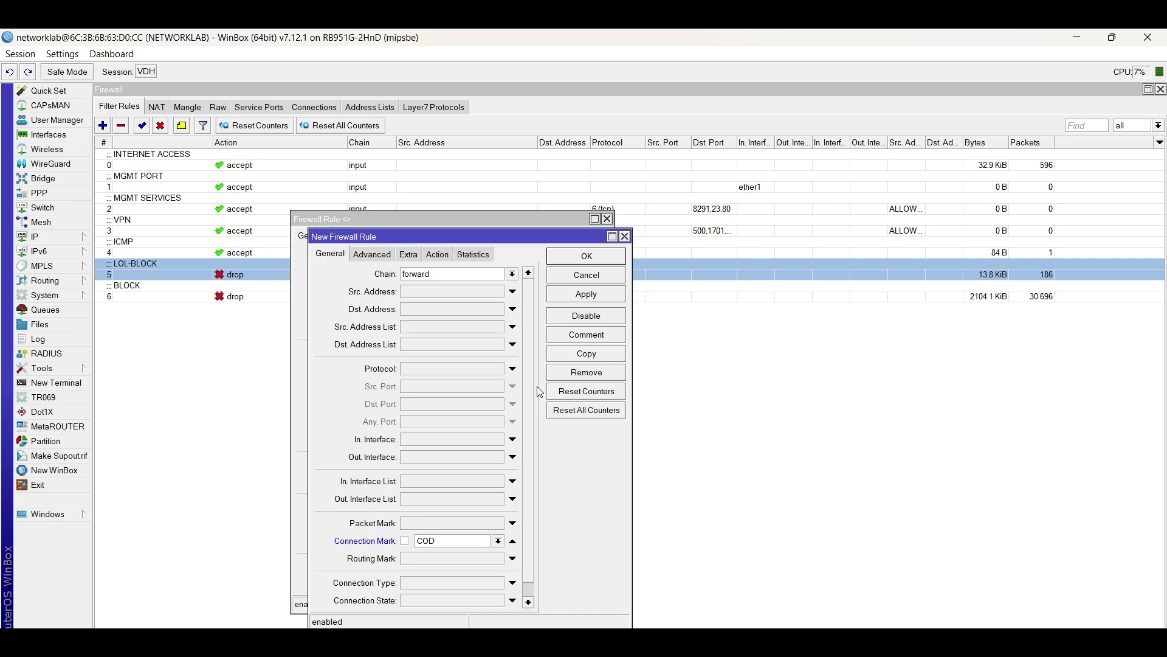
# - Comment the new filter rule COD-BLOCK, save it, and close the LOL-BLOCK rule's window
pyautogui.click(571, 336)
pyautogui.write('COD-BLOCK')
pyautogui.press('Return')
pyautogui.click(574, 261)
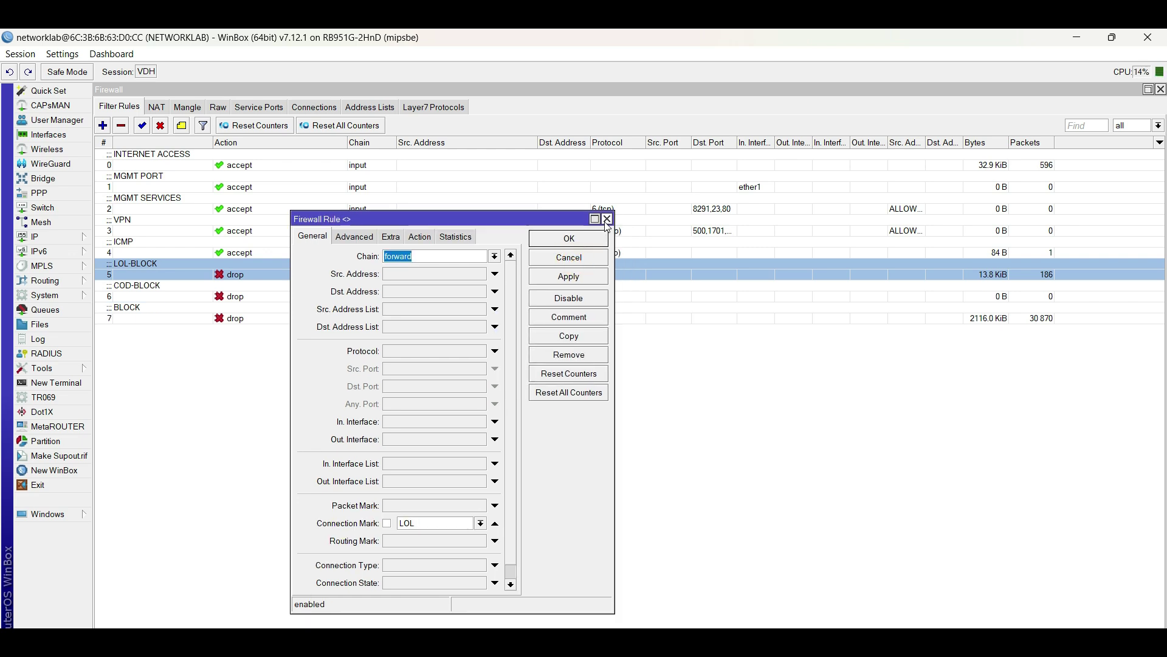
pyautogui.click(606, 220)
pyautogui.click(340, 296)
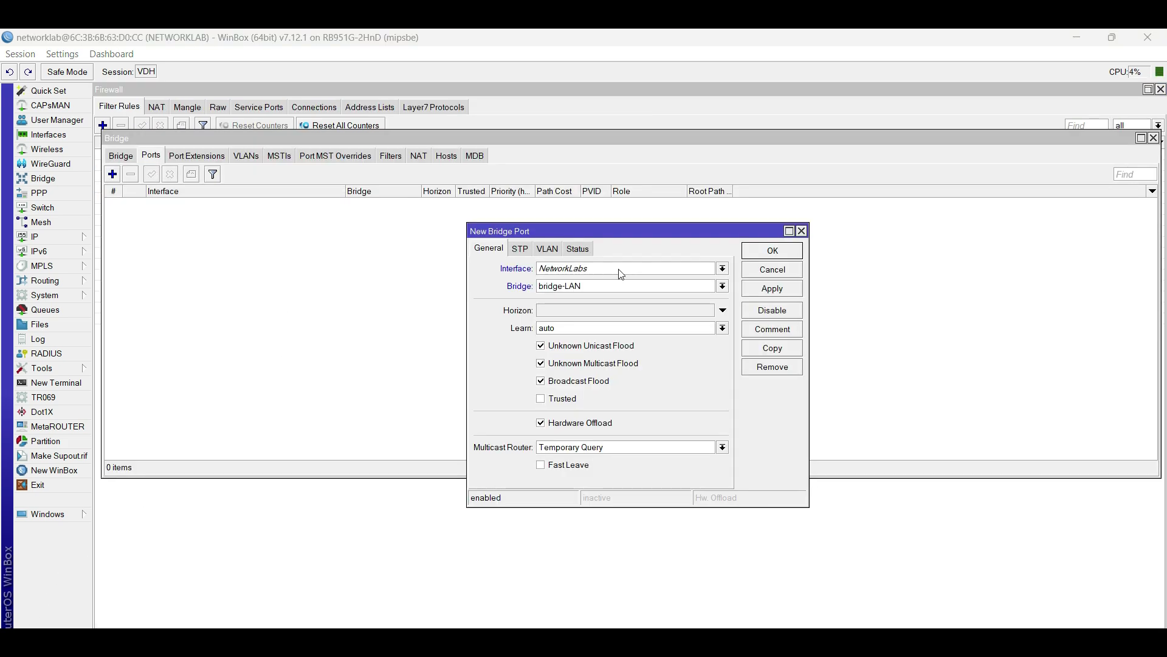
# - Save the NetworkLabs interface as a port of bridge-LAN, select it in the interface list and widen the Type column
pyautogui.click(763, 291)
pyautogui.click(766, 252)
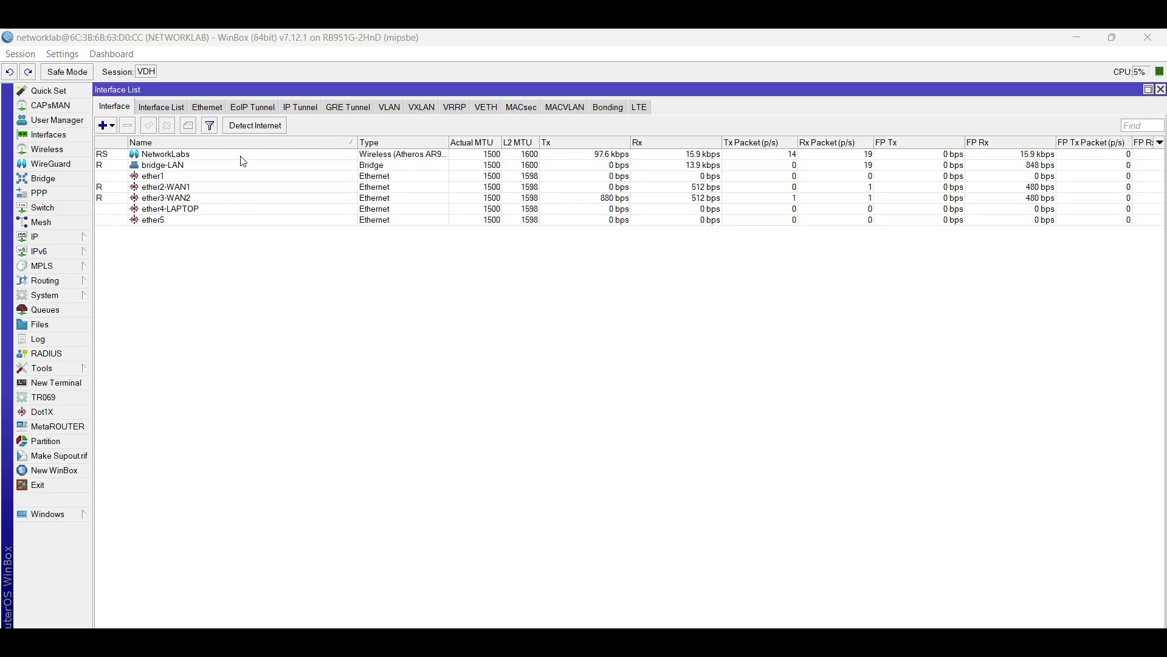
pyautogui.click(241, 156)
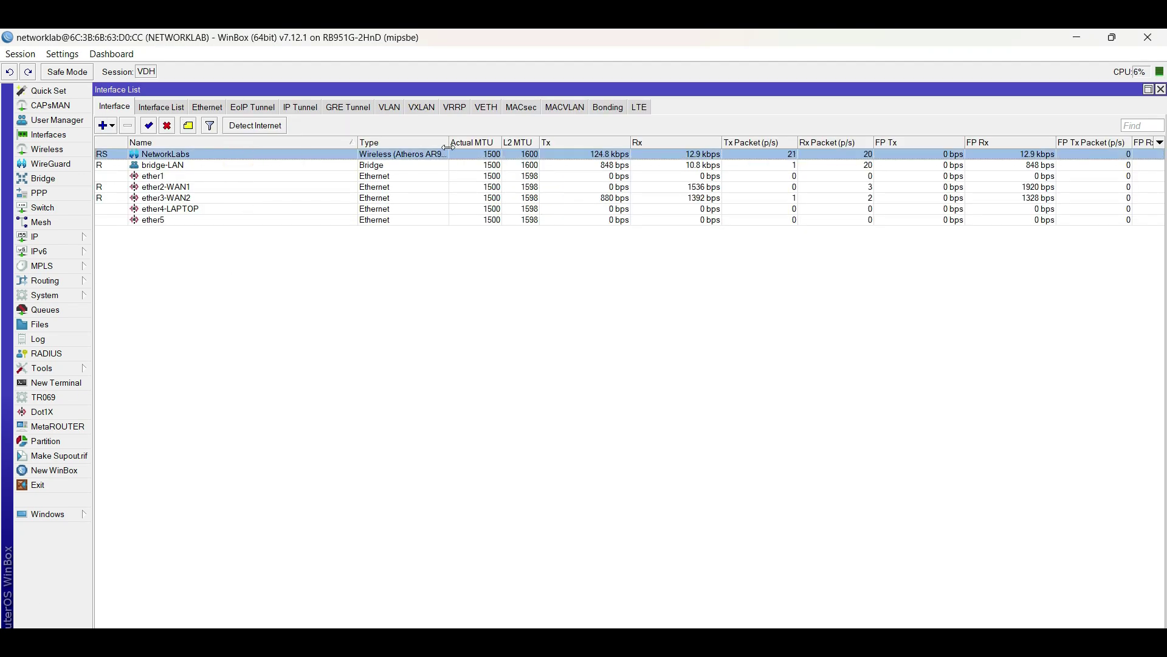
pyautogui.moveTo(449, 147); pyautogui.dragTo(477, 147)
# - Run ipconfig in Command Prompt and highlight the Wi-Fi adapter's IPv4 address
pyautogui.write('ipconfig')
pyautogui.press('Return')
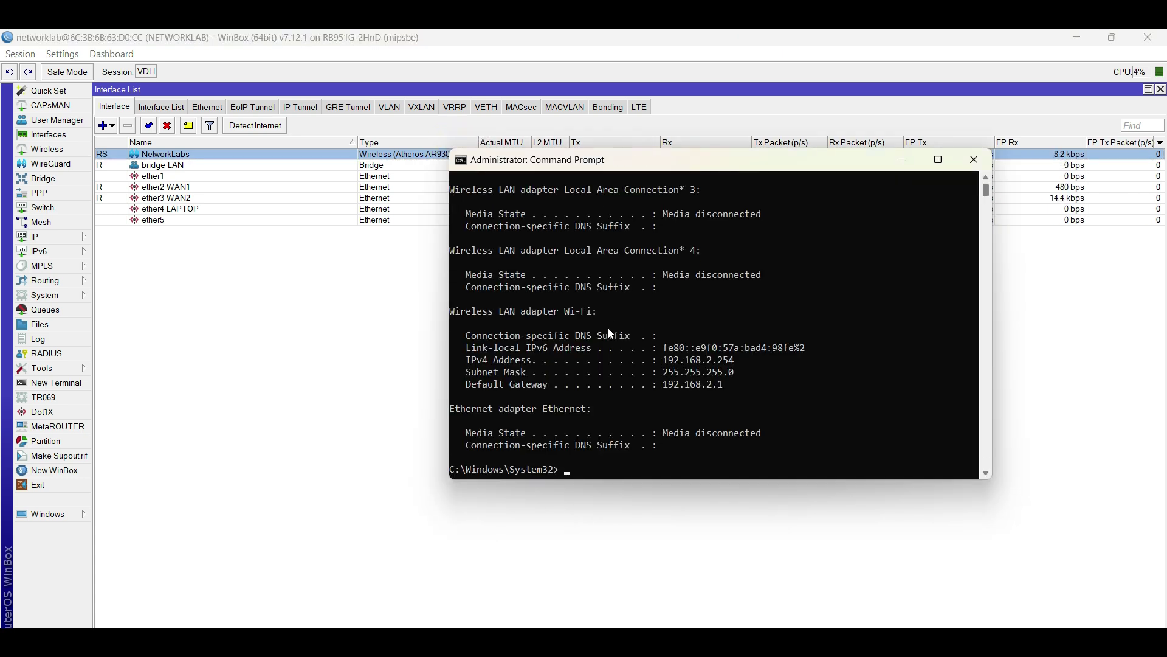
pyautogui.moveTo(733, 359); pyautogui.dragTo(466, 365)
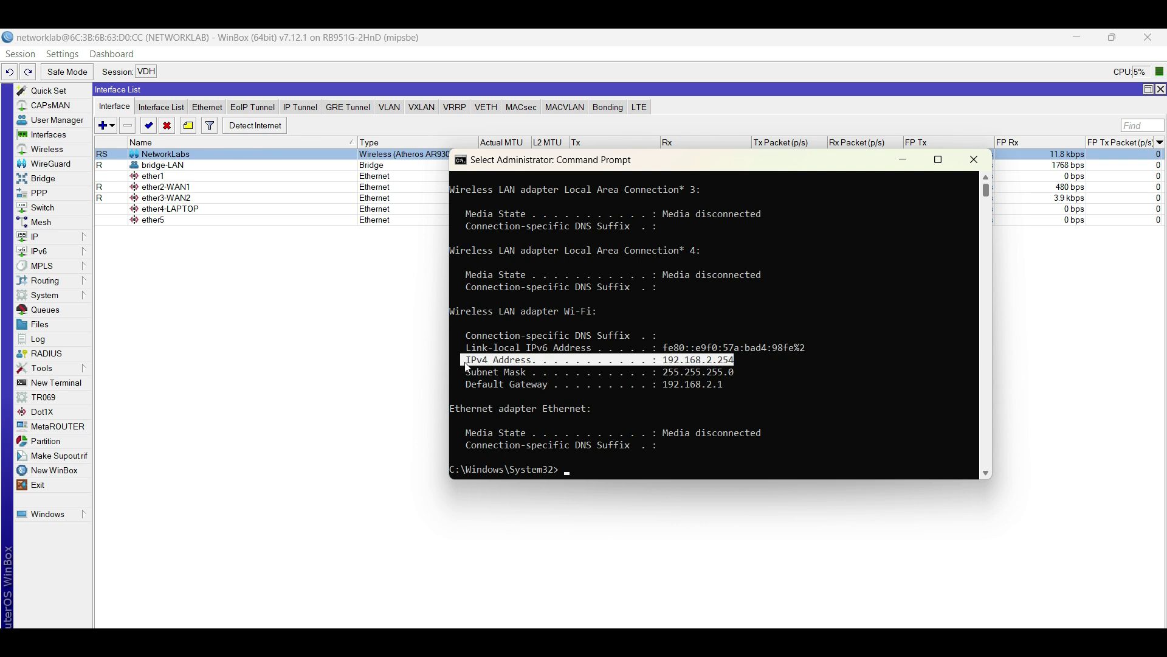
# - Reopen the router's IP firewall rules in WinBox
pyautogui.click(57, 237)
pyautogui.click(116, 308)
pyautogui.click(57, 238)
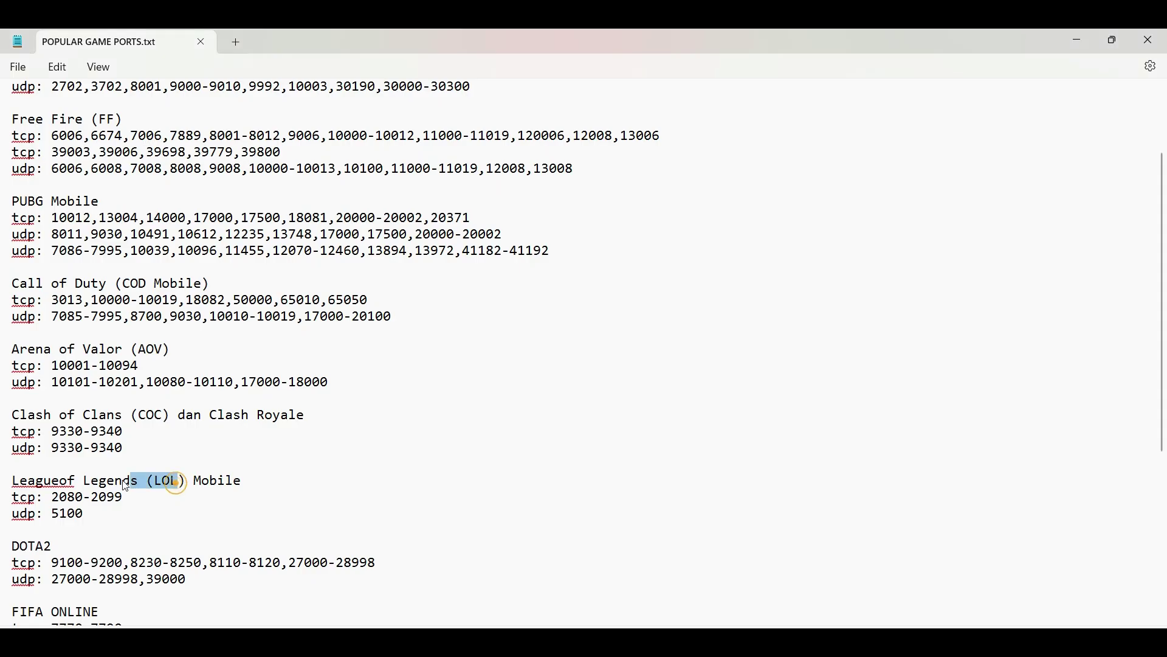
# - Highlight the League of Legends (LOL) heading in POPULAR GAME PORTS.txt and launch the League of Legends client to test the block
pyautogui.moveTo(126, 487); pyautogui.dragTo(46, 484)
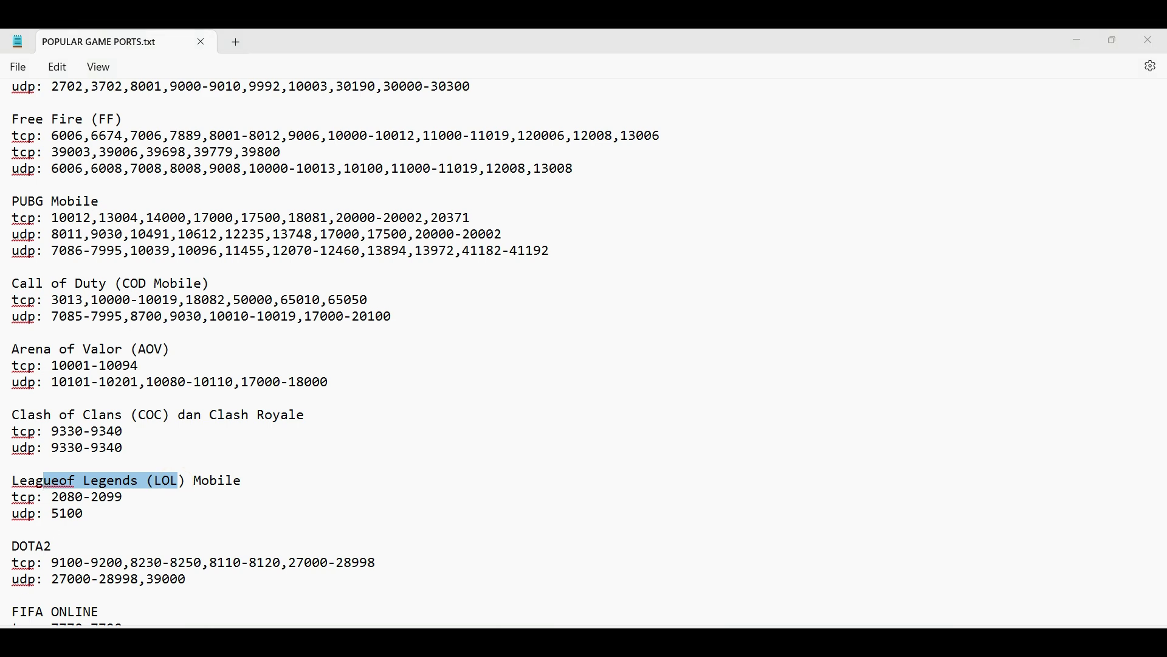
pyautogui.write('lea')
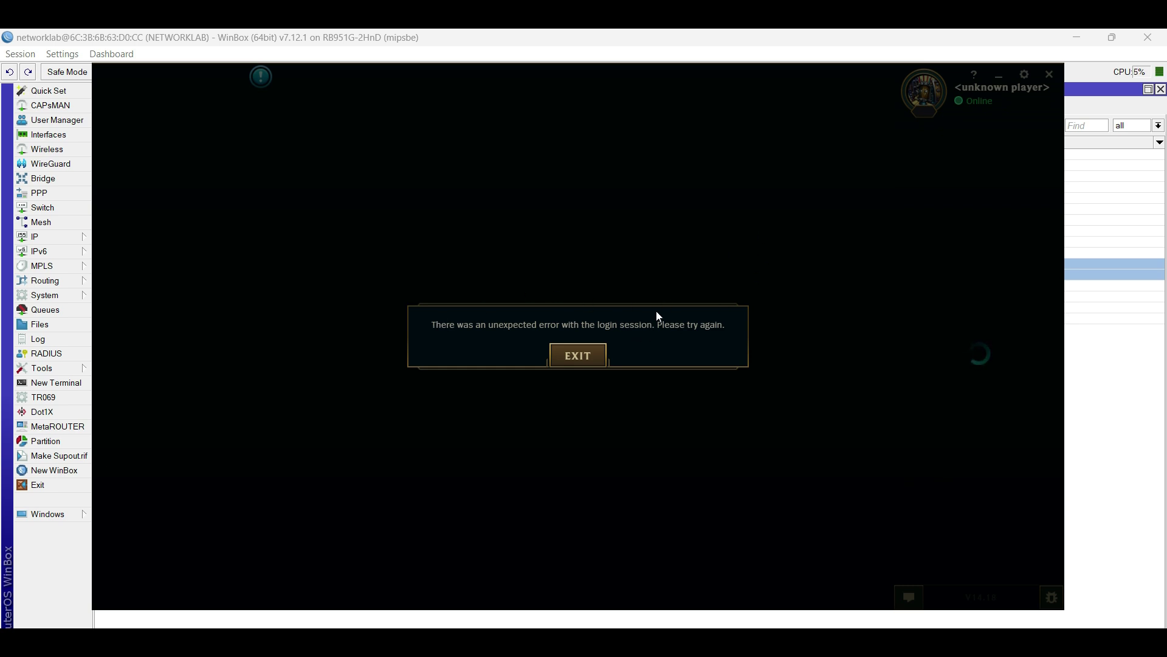
# - Select the LOL-BLOCK filter rule to check its counters, then step through the dynamic LOL entries in the firewall address lists
pyautogui.click(1082, 275)
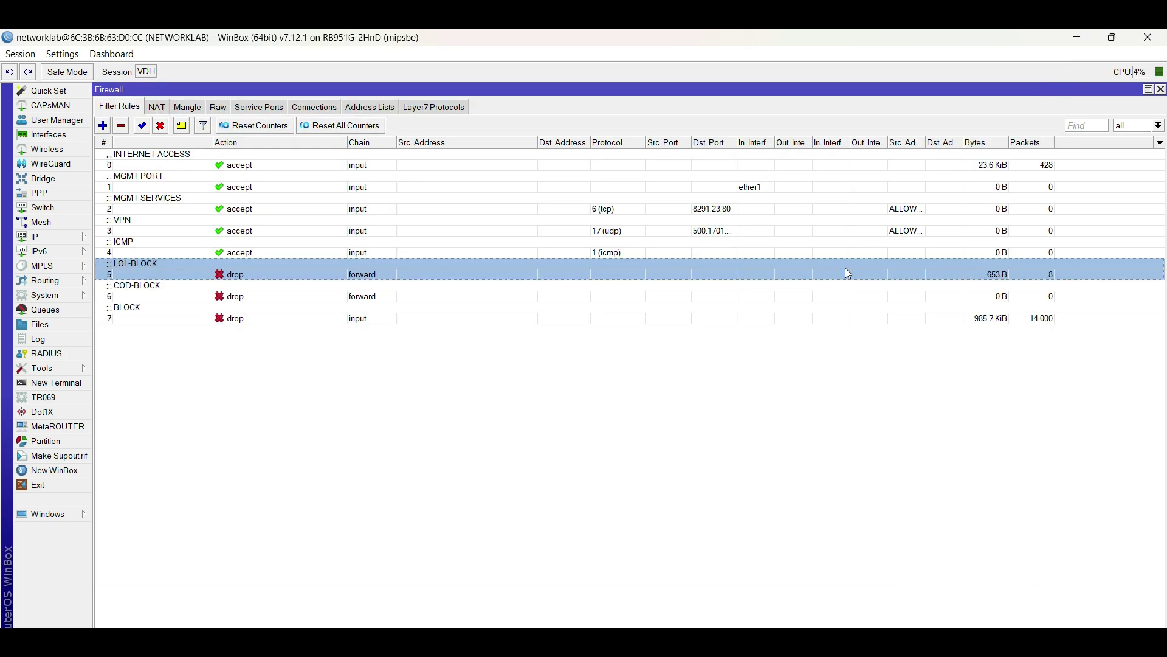
pyautogui.click(370, 107)
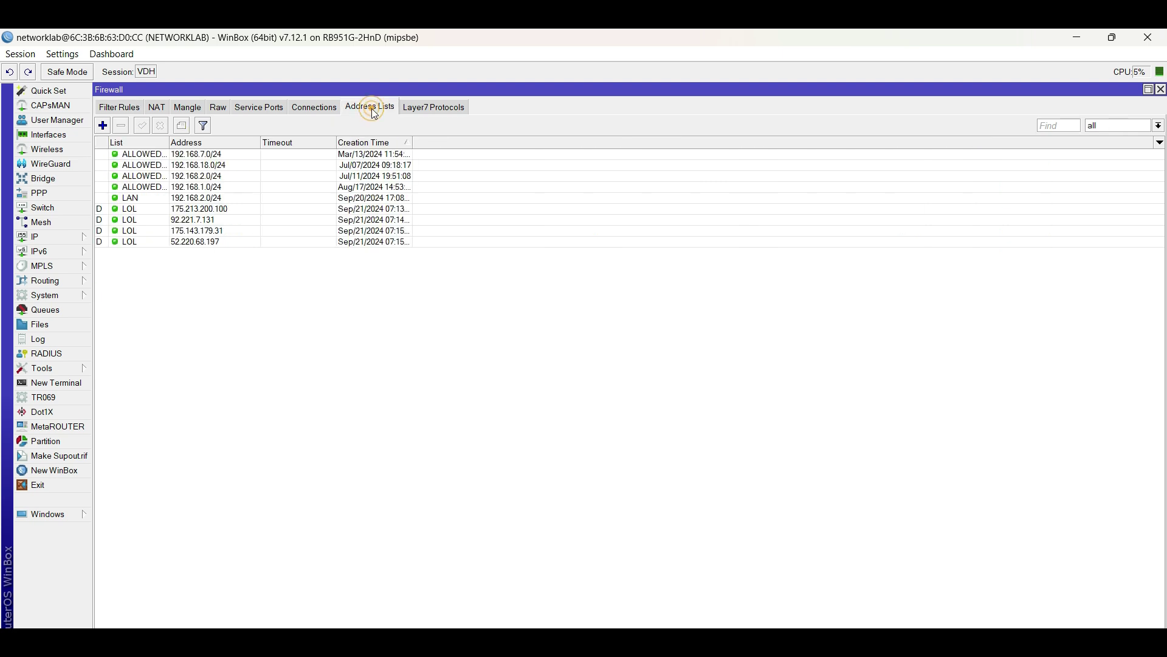
pyautogui.click(170, 213)
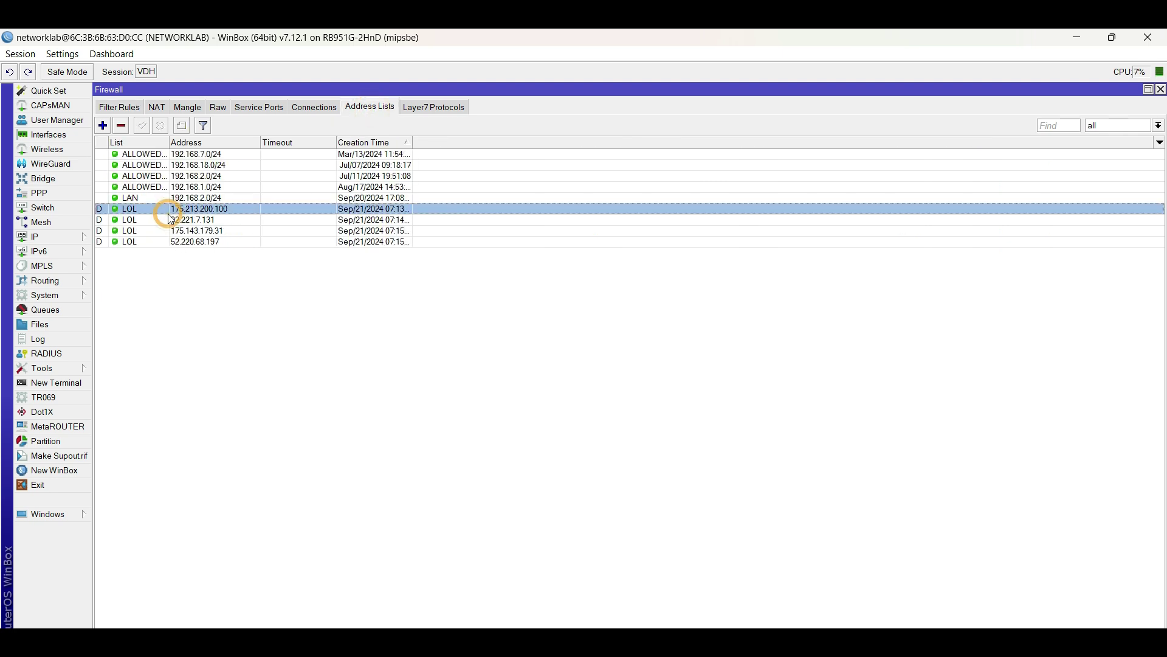
pyautogui.press('Down')
pyautogui.press('Down')
pyautogui.press('Down')
pyautogui.press('Up')
pyautogui.press('Up')
pyautogui.press('Up')
pyautogui.press('Down')
pyautogui.press('Down')
pyautogui.press('Down')
pyautogui.press('Up')
pyautogui.press('Up')
pyautogui.press('Up')
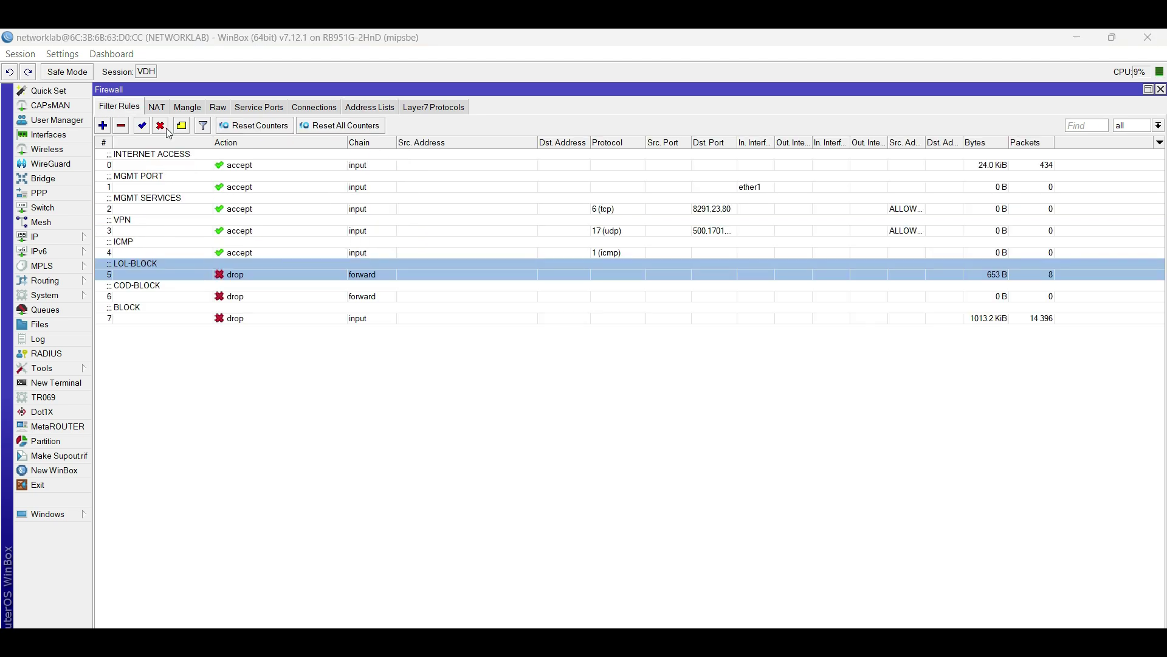
# - Disable the LOL-BLOCK filter rule and reposition the loading League of Legends client window to retest access
pyautogui.click(161, 125)
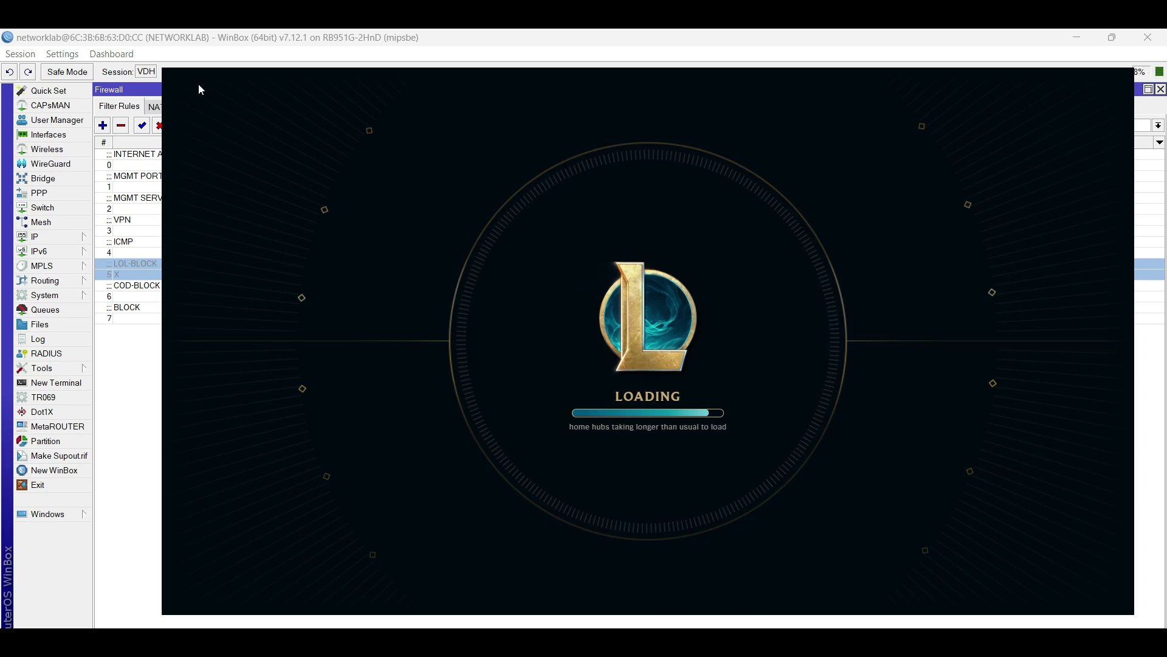
pyautogui.moveTo(197, 79); pyautogui.dragTo(225, 85)
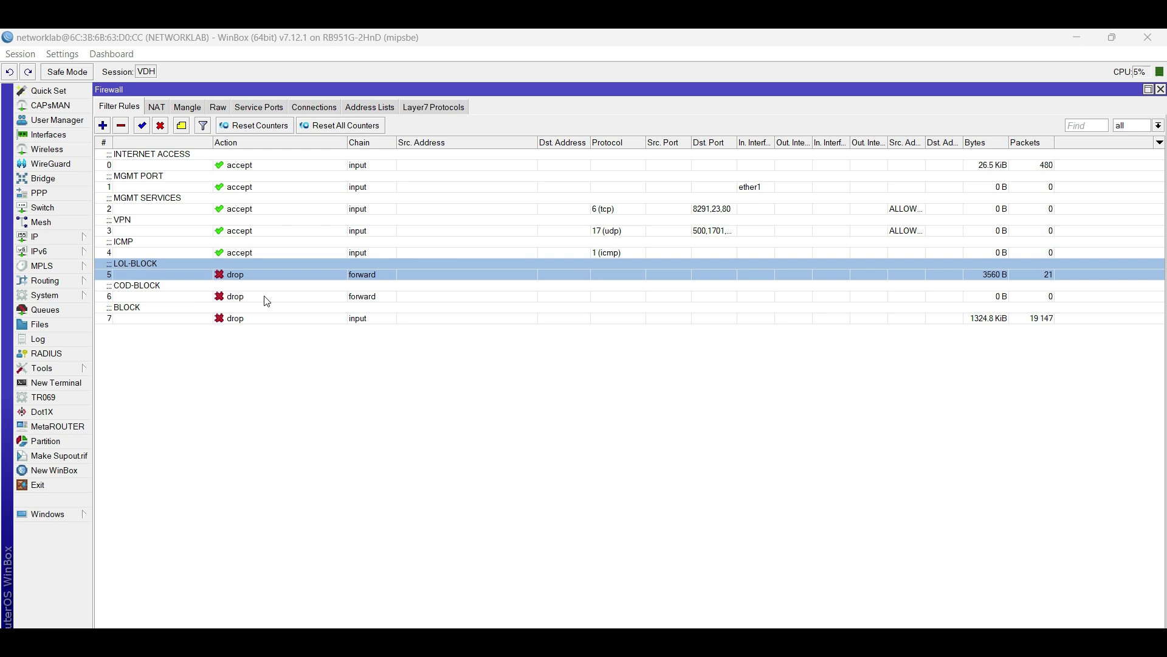
# - Select the COD-BLOCK filter rule and inspect the active details and MAC address of the 192.168.2.253 DHCP lease
pyautogui.click(271, 297)
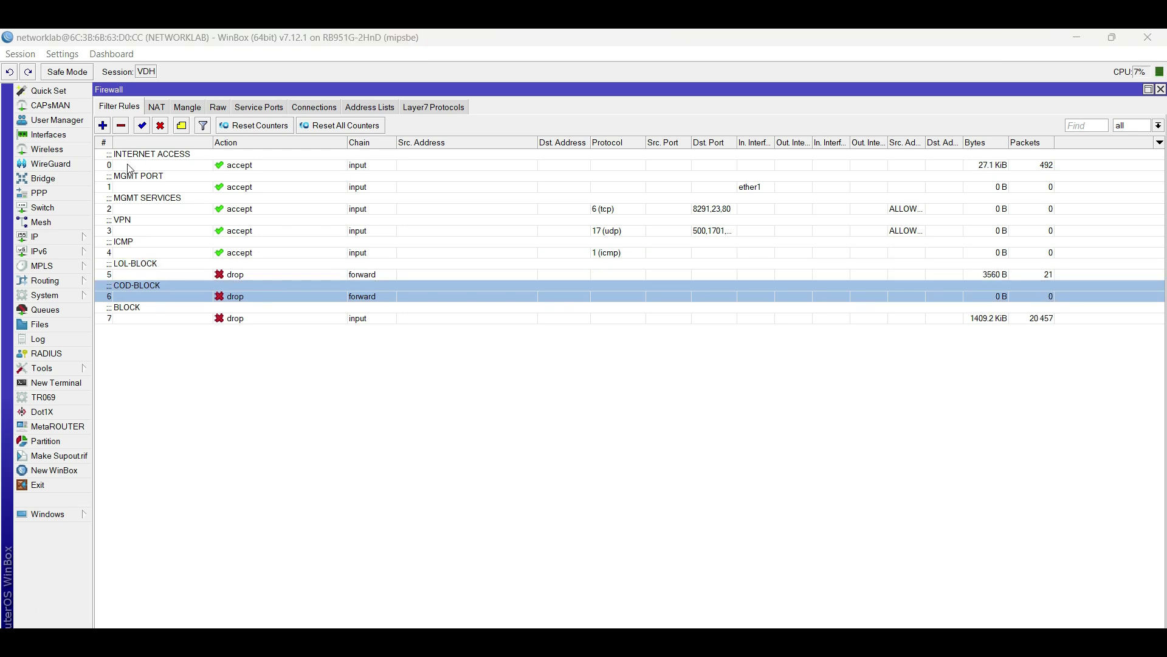
pyautogui.click(64, 236)
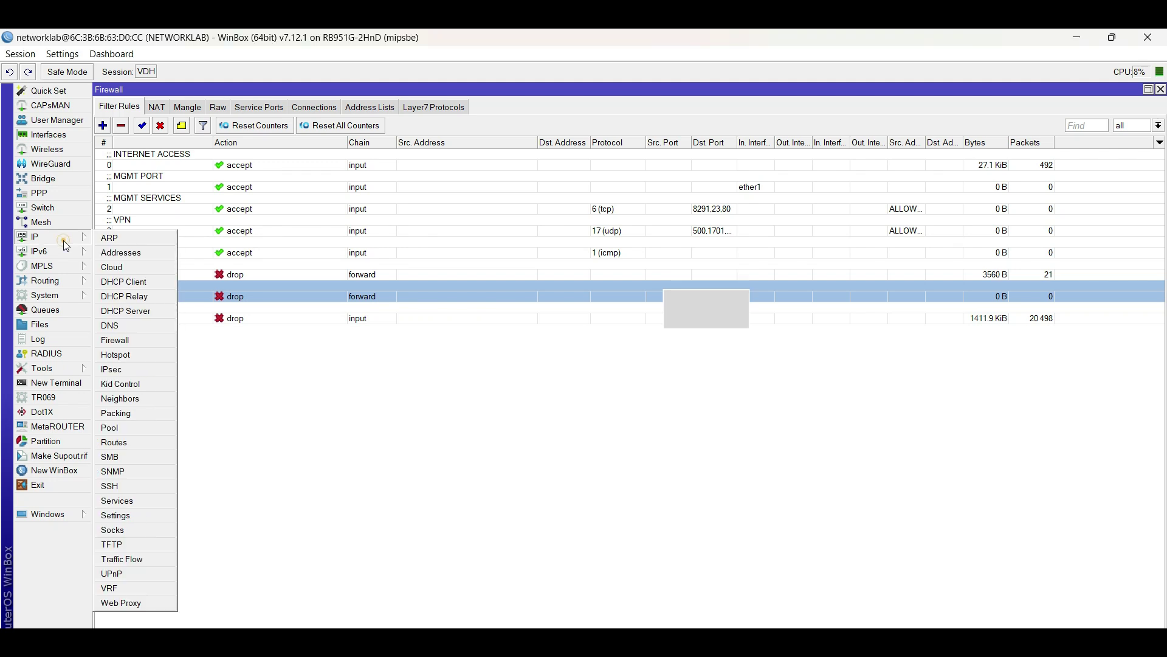
pyautogui.click(122, 309)
pyautogui.doubleClick(305, 313)
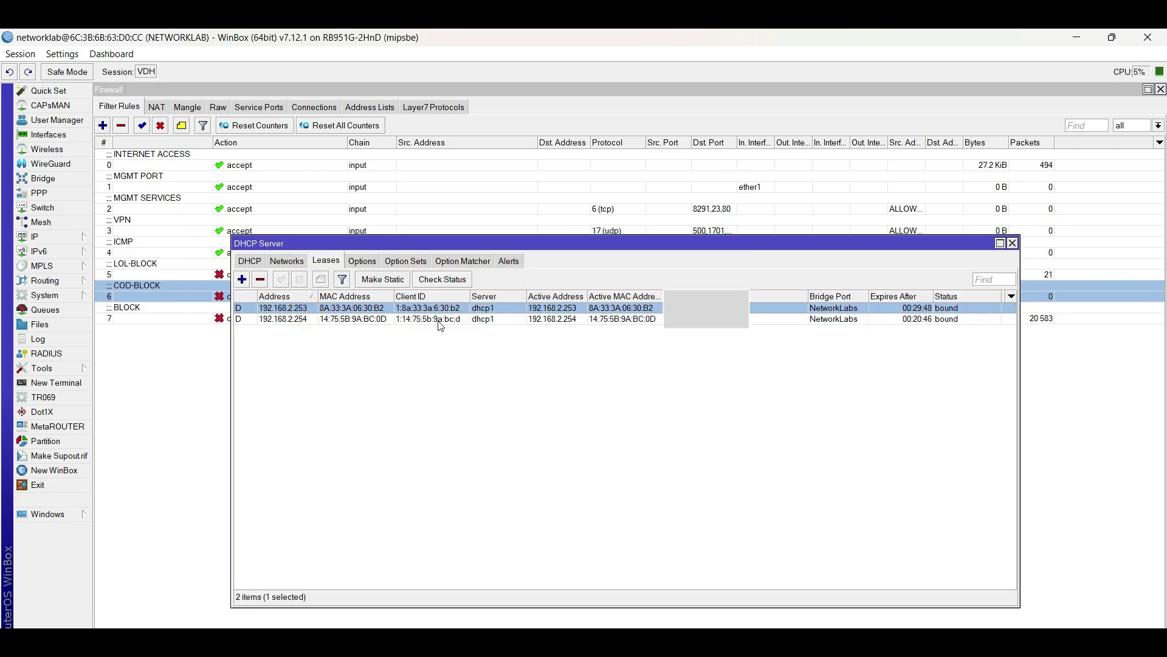
pyautogui.click(549, 250)
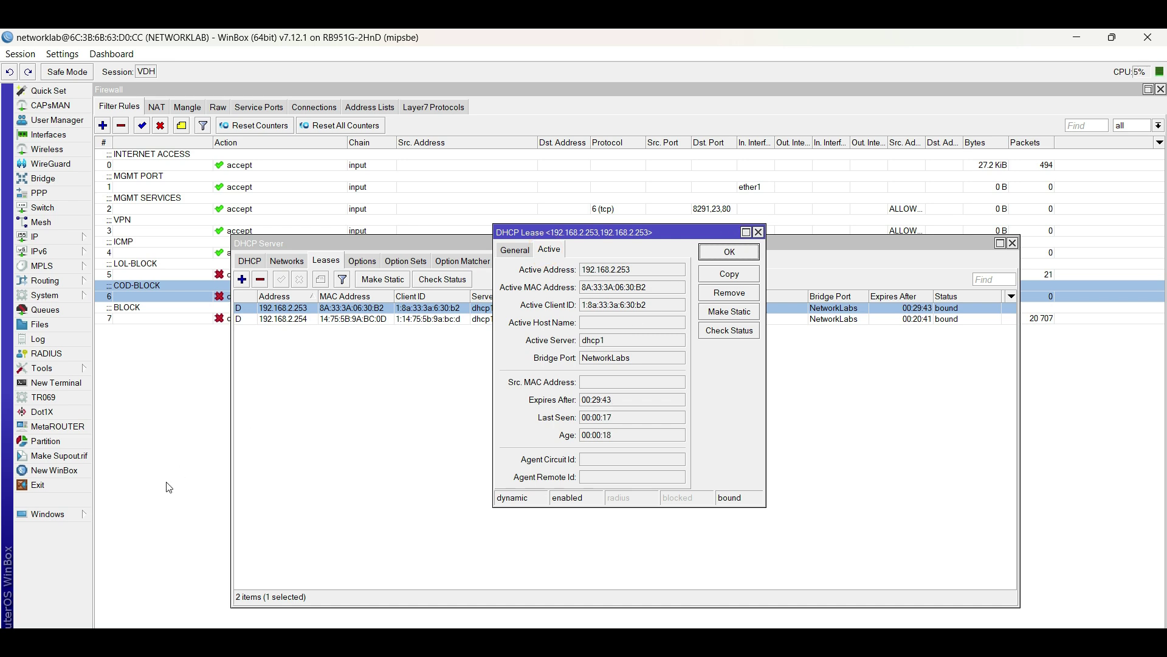
pyautogui.doubleClick(616, 290)
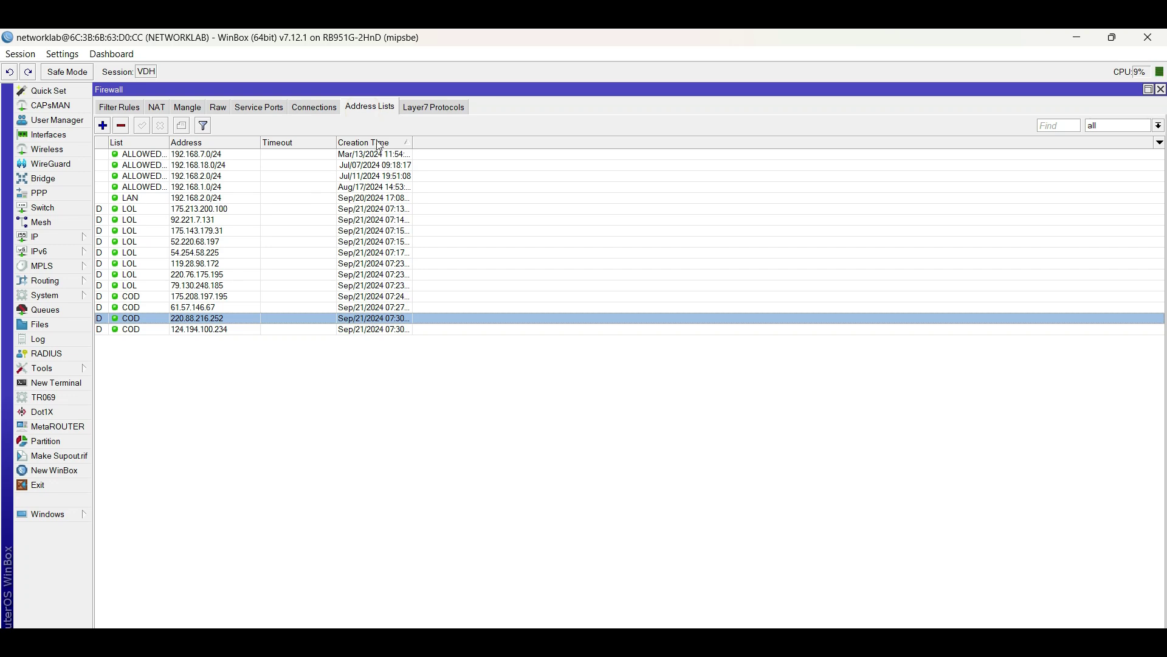
# - Review the COD entries in the firewall address lists
pyautogui.click(377, 104)
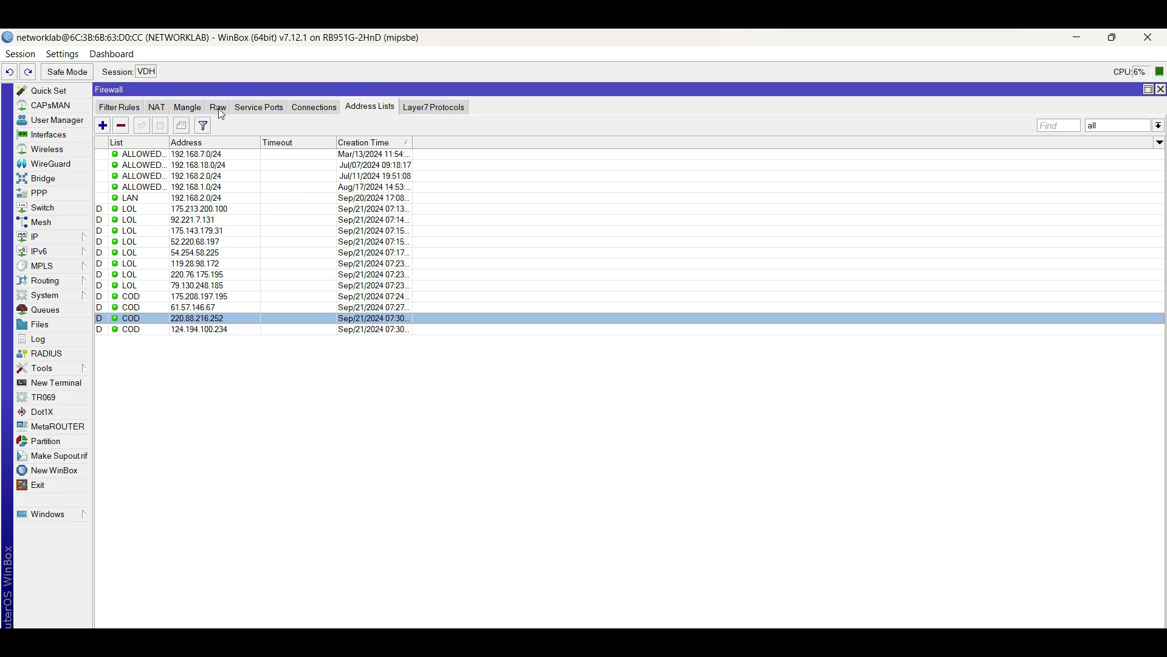